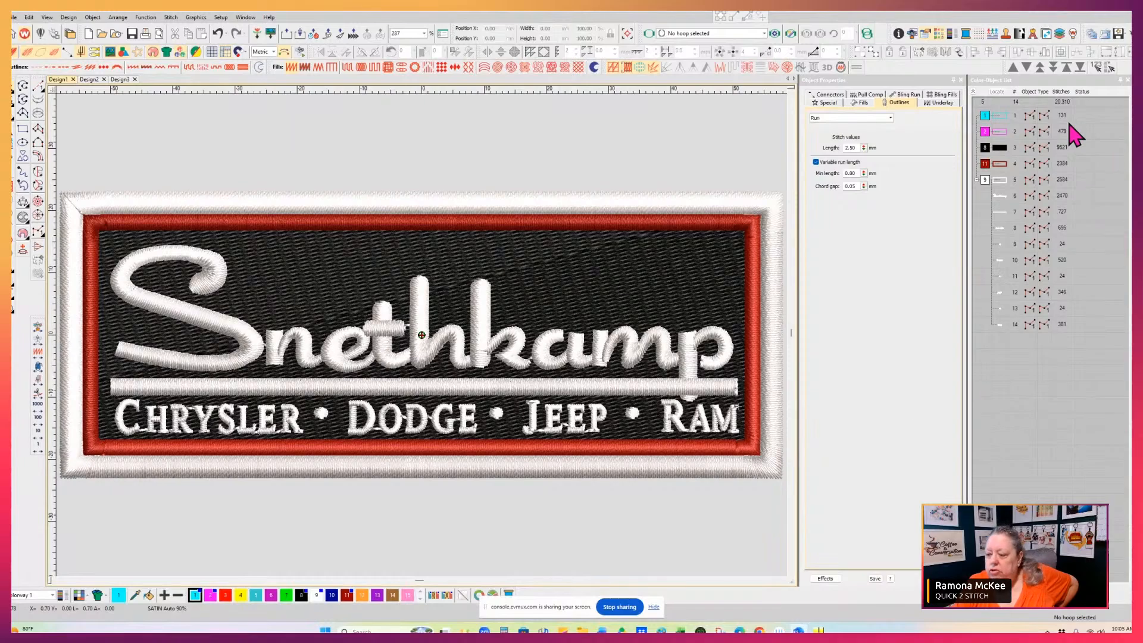
Undock the Color-Object List and lengthen it until every object in the design is listed
left_click(1089, 91)
left_click_drag(1086, 83, 868, 109)
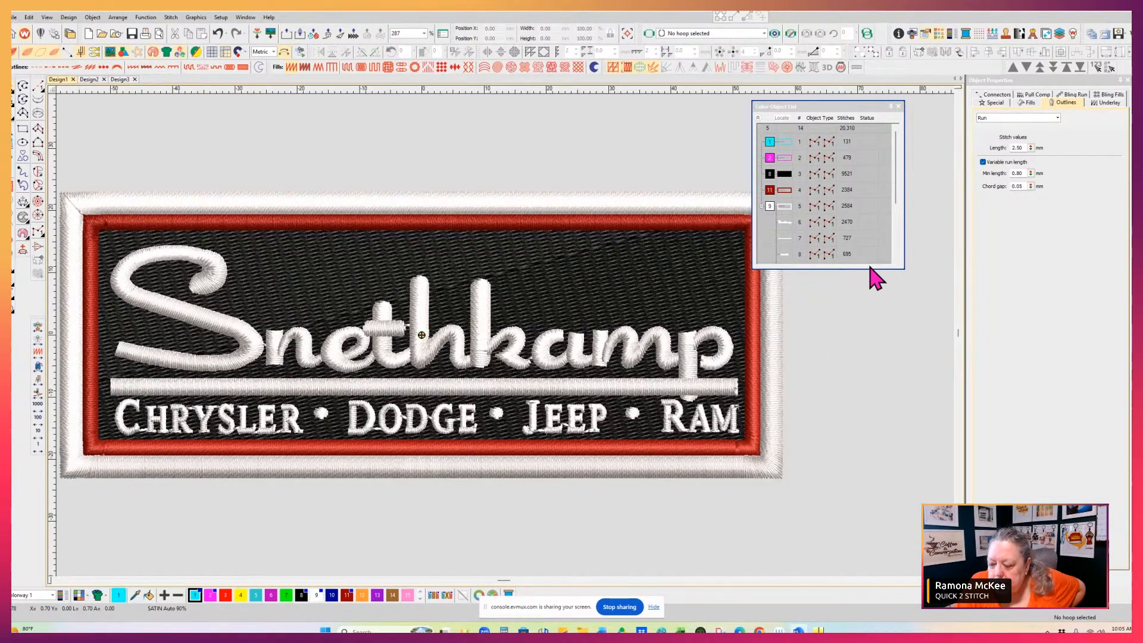
left_click_drag(870, 278, 861, 546)
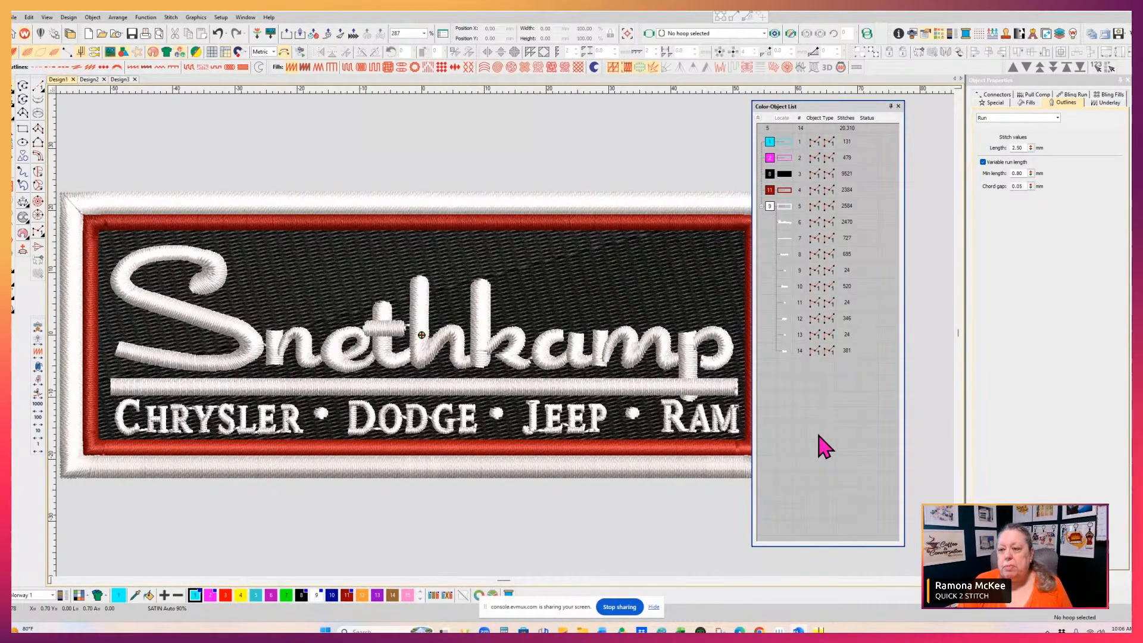
Delete the cyan, magenta, black background and red border objects from the design one after another
left_click(783, 146)
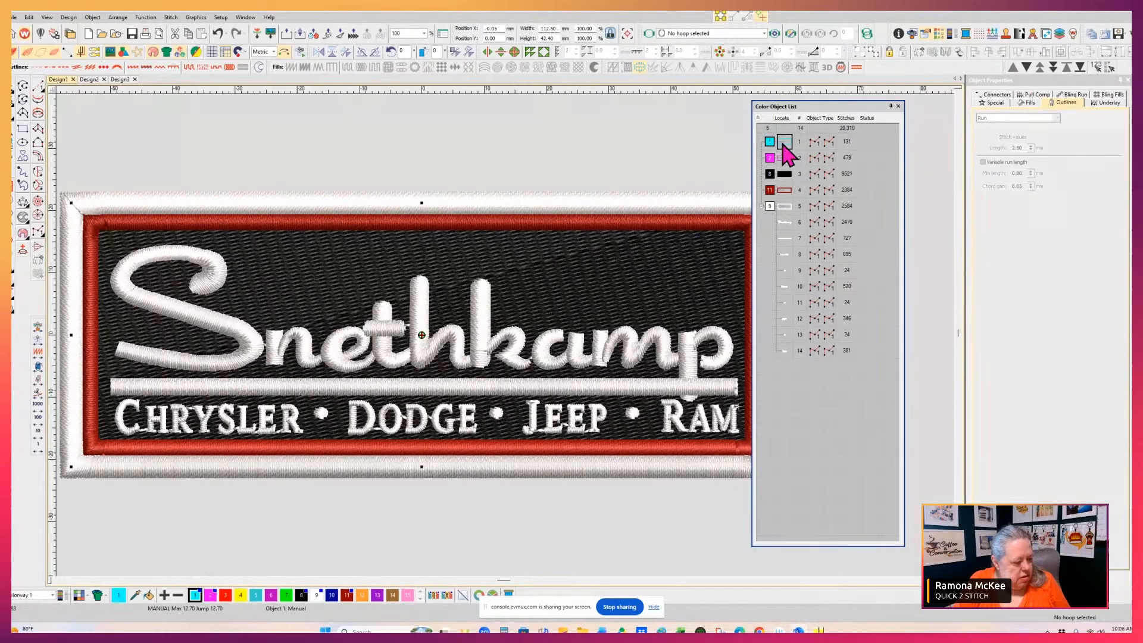
key("Delete")
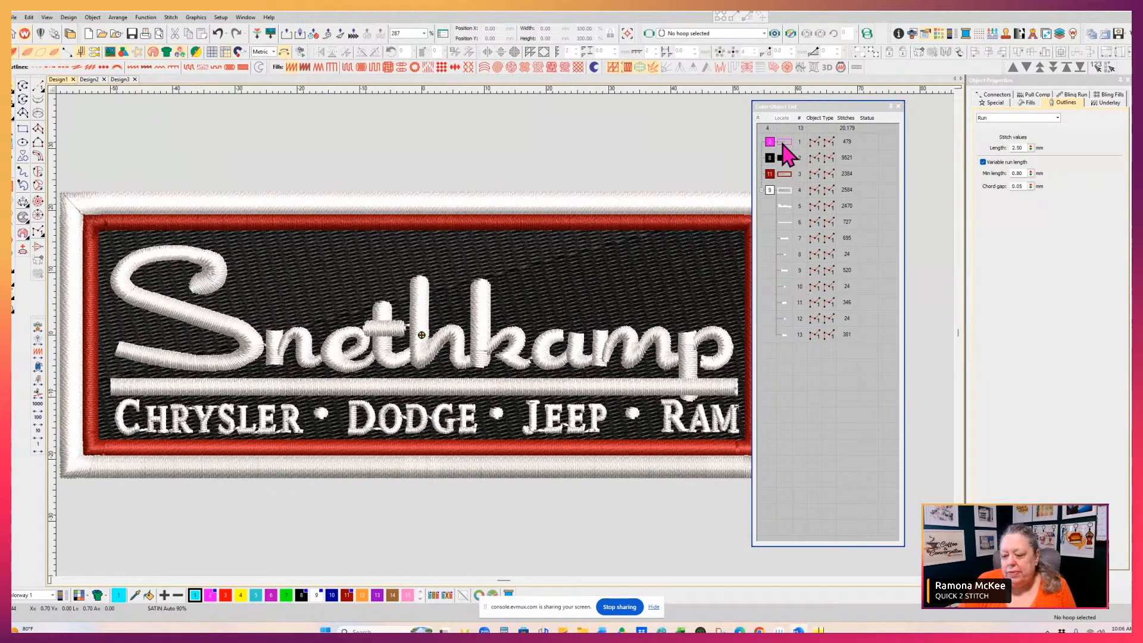
left_click(784, 145)
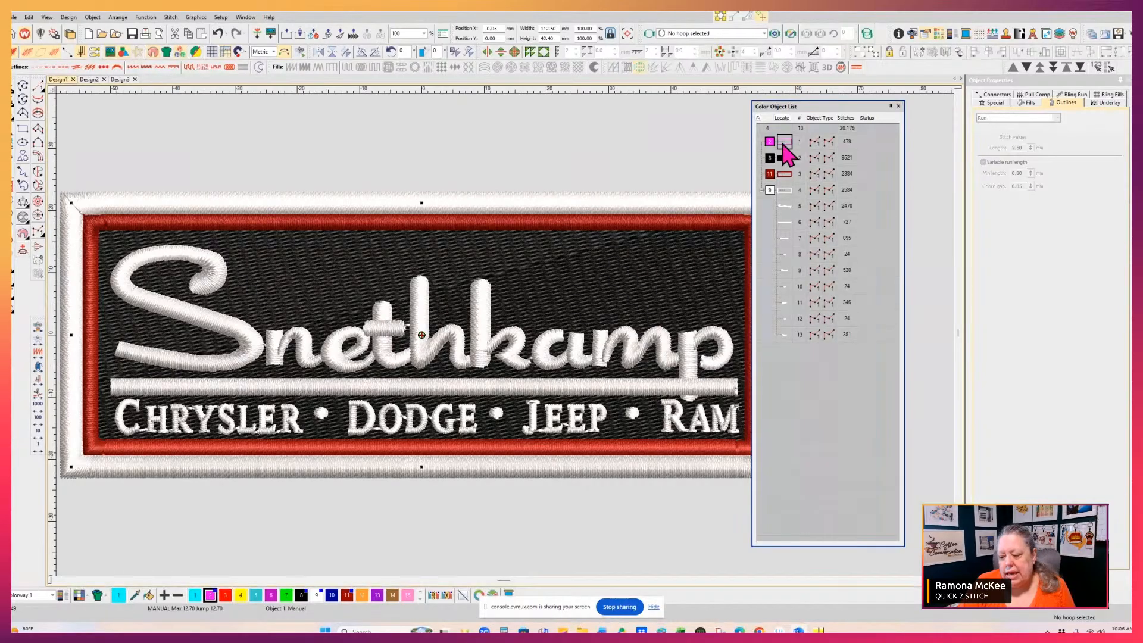
key("Delete")
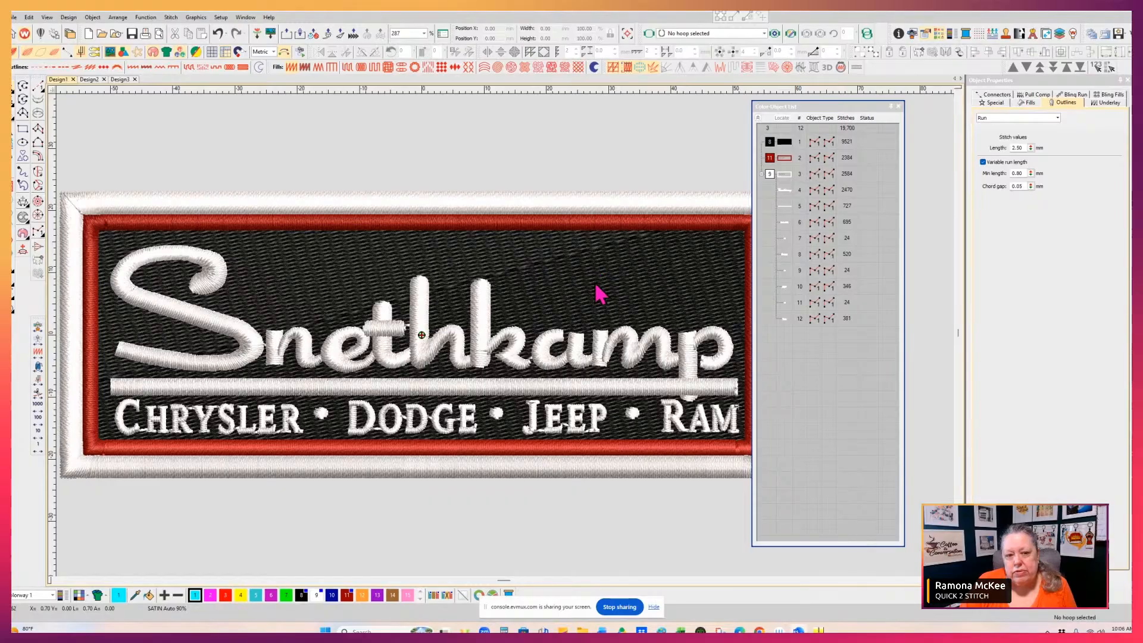
left_click(784, 145)
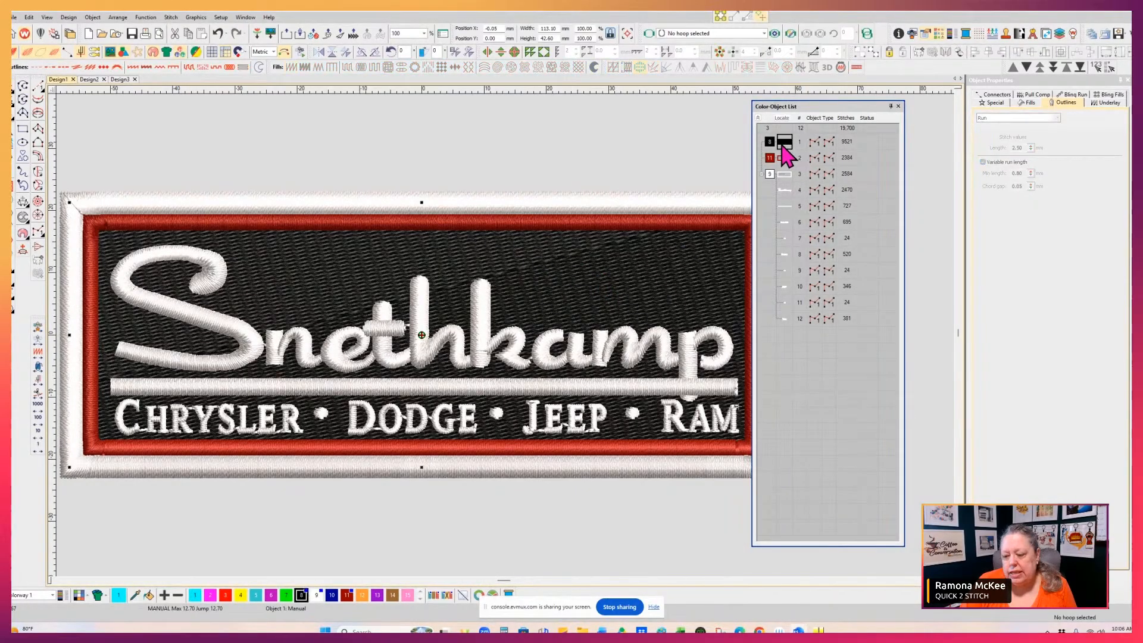
key("Delete")
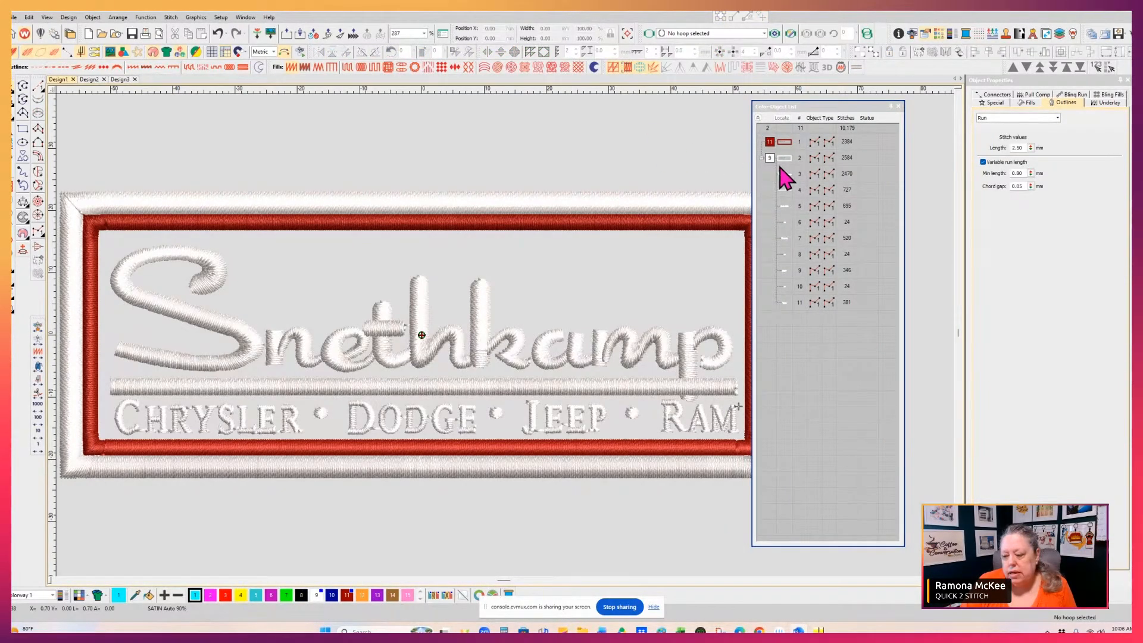
left_click(783, 145)
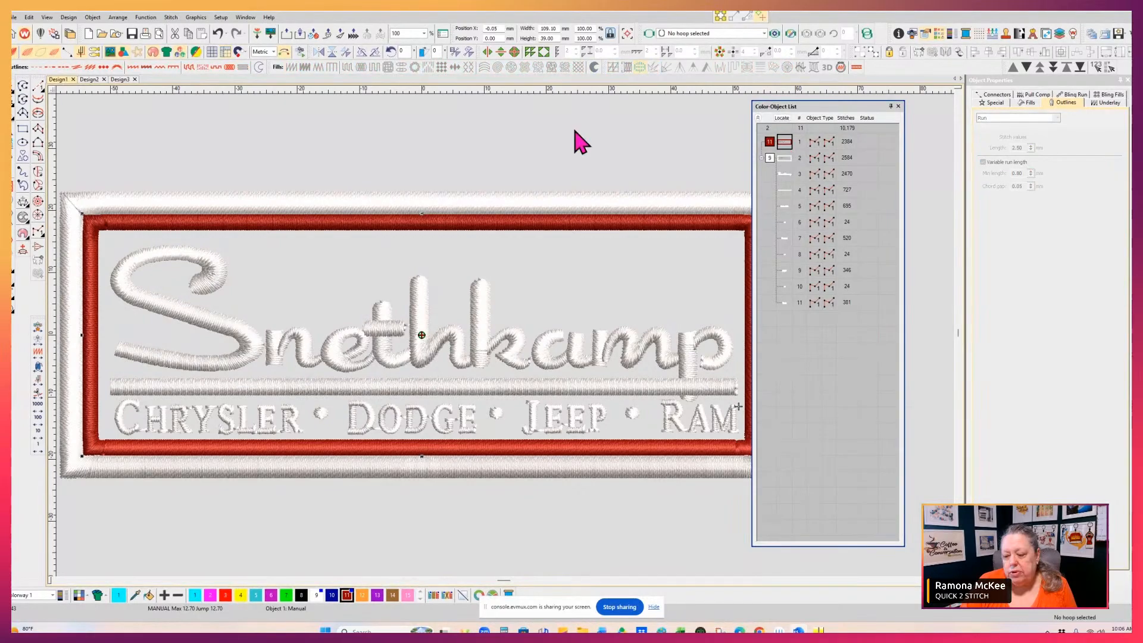
key("Delete")
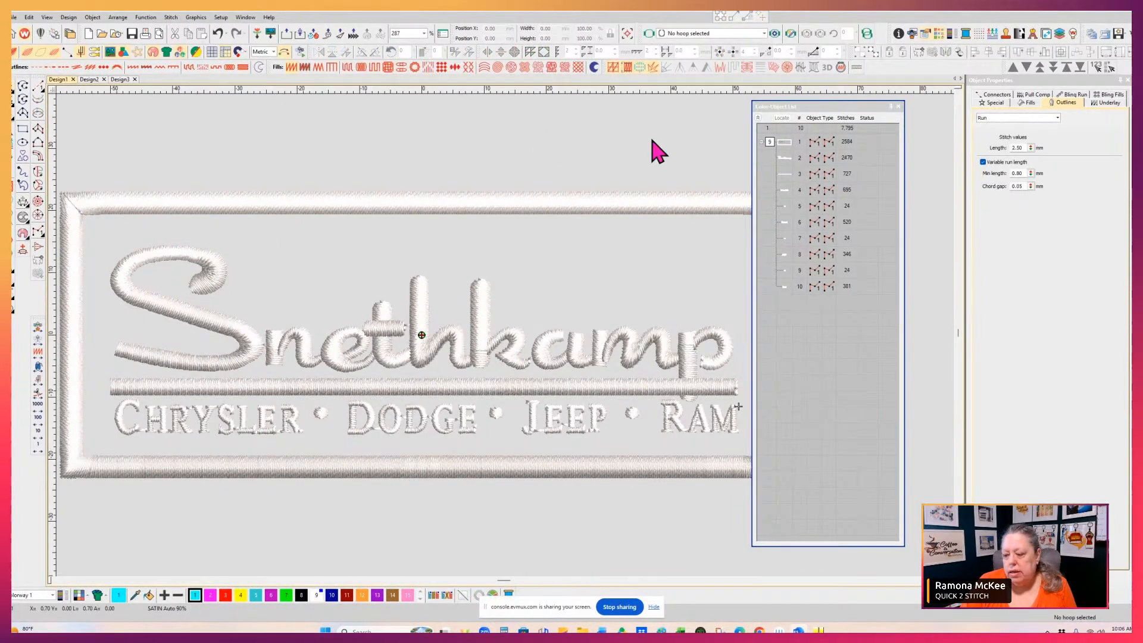
Recolor all the remaining white objects, the outer border and lettering, with dark blue color 10
left_click(769, 149)
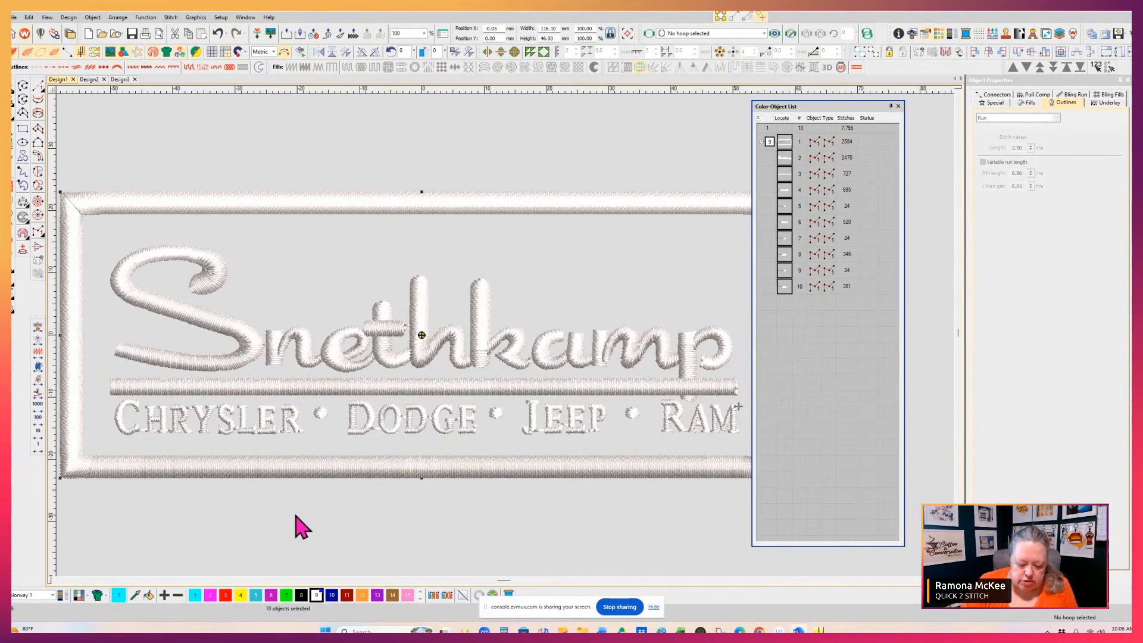
left_click(331, 595)
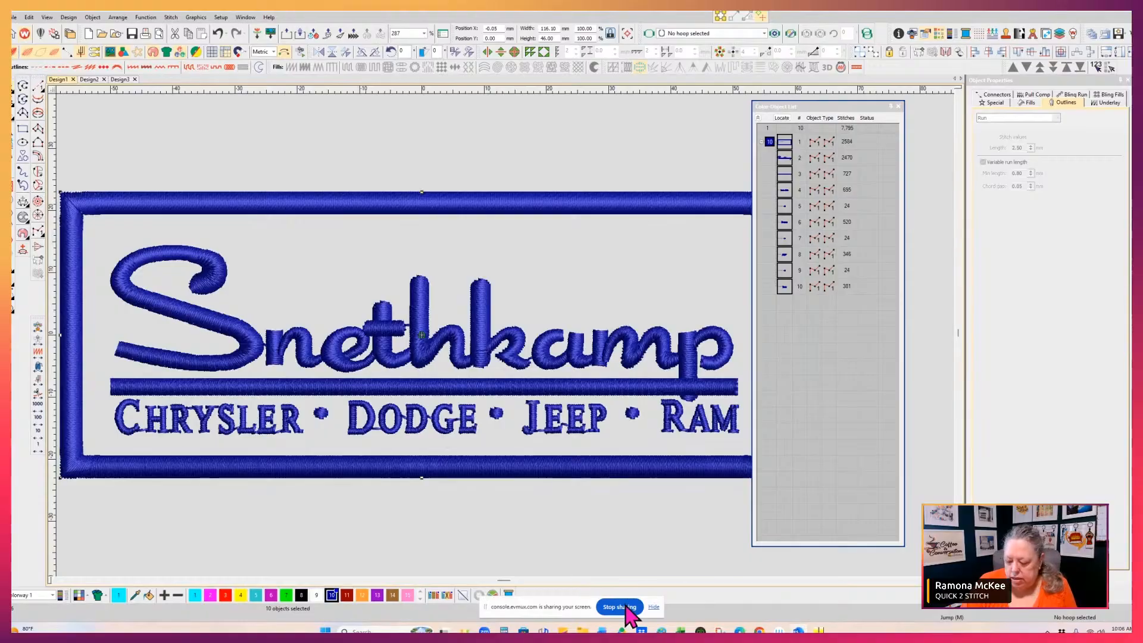
left_click(653, 607)
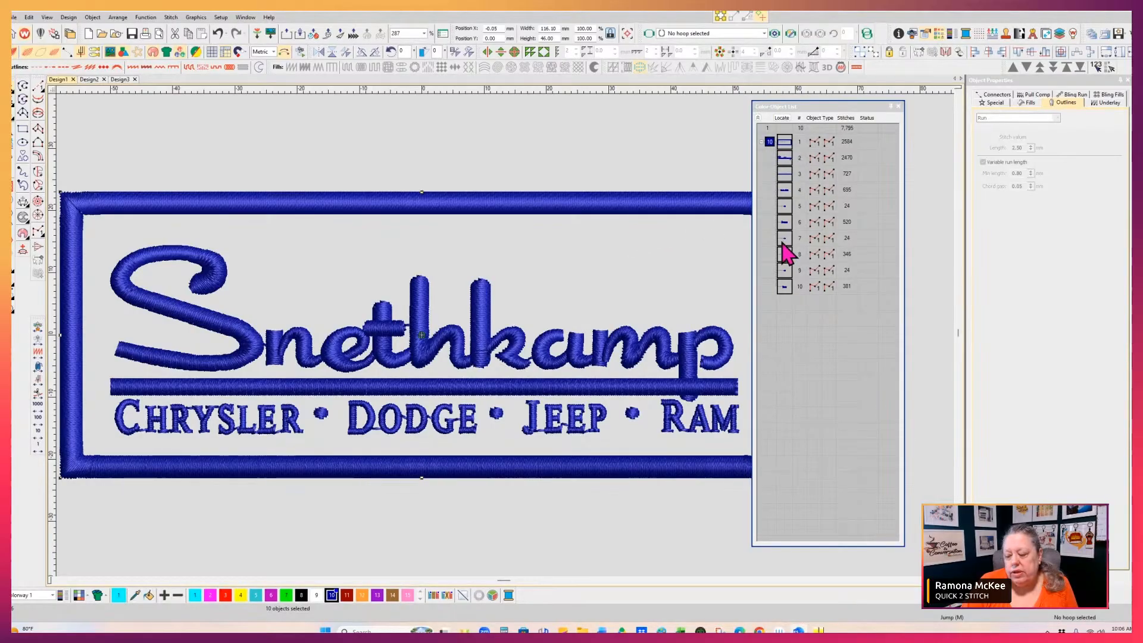
left_click(802, 369)
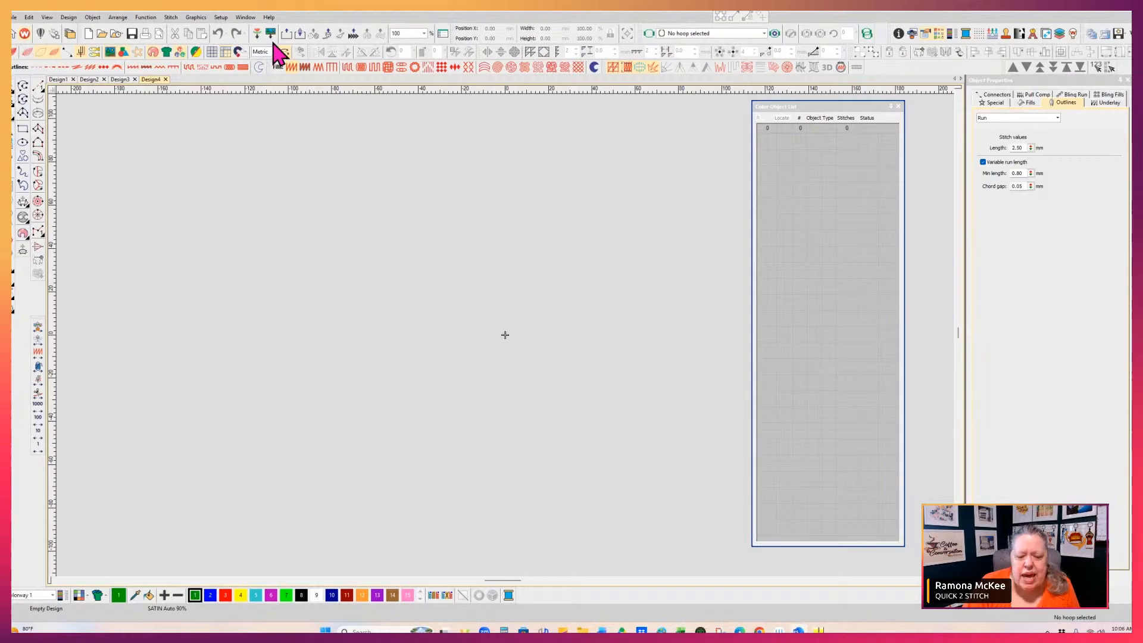
In the new empty design, choose Snethkamp Left ChestQ2S210122.PES for embroidery import and widen the file preview
left_click(256, 34)
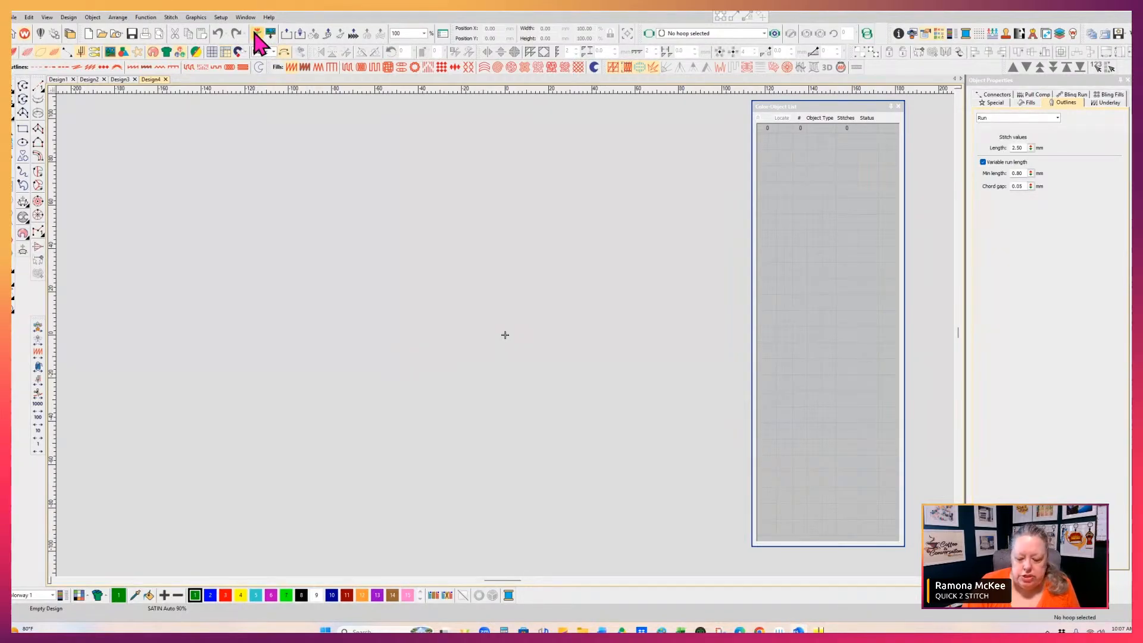
left_click_drag(849, 204, 556, 187)
left_click(366, 260)
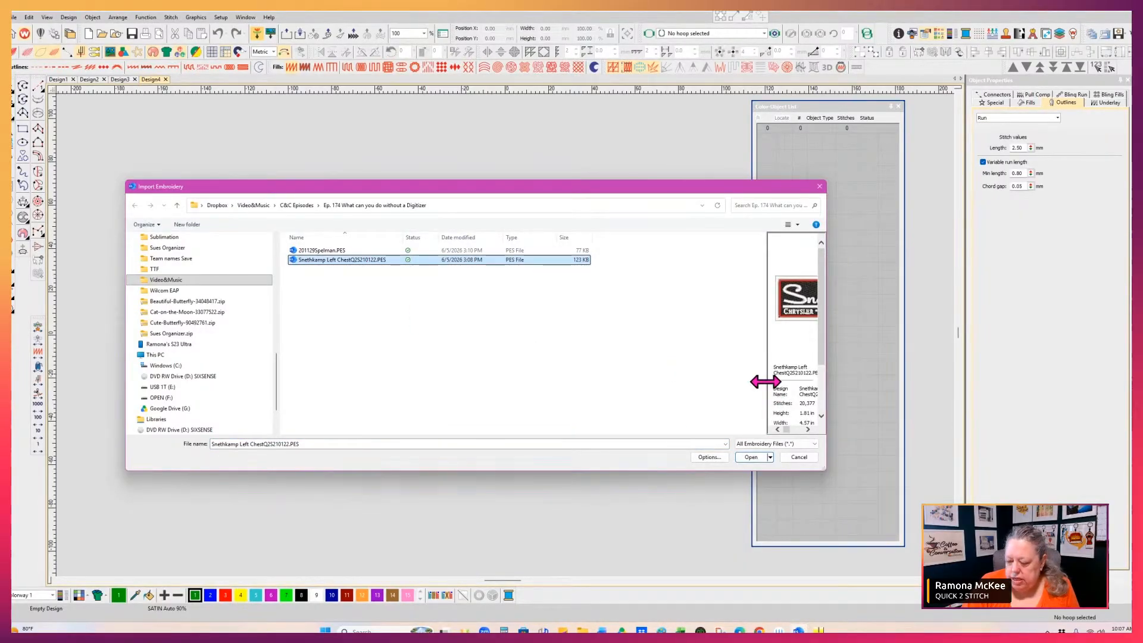
left_click_drag(765, 382, 620, 390)
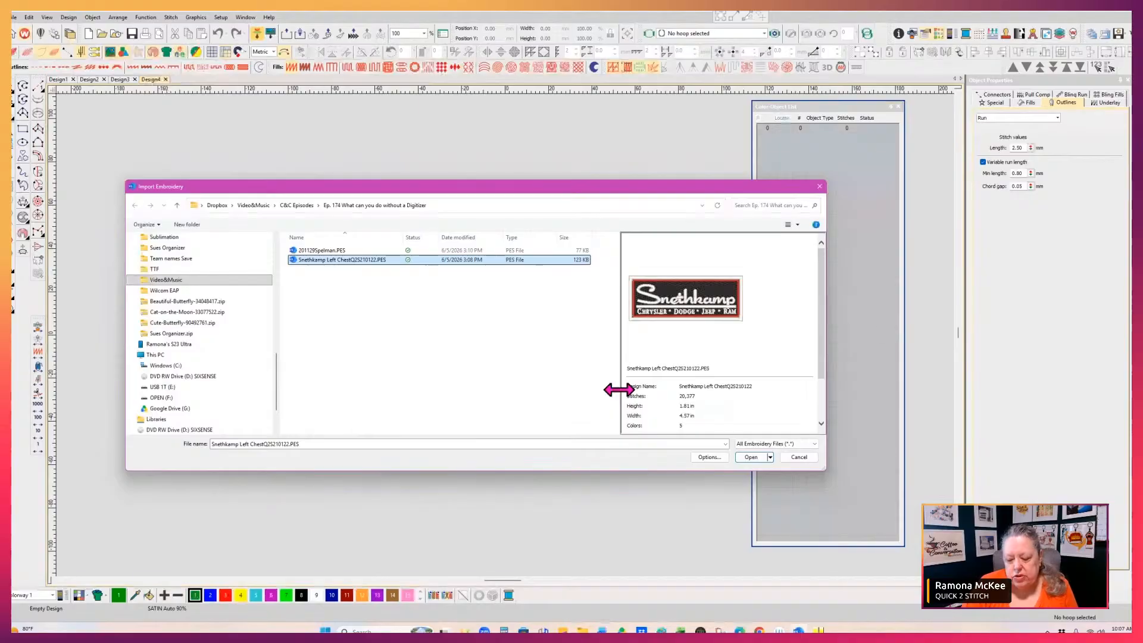
Import the chosen PES file with recognition of both objects/outlines and auto connectors enabled
left_click(708, 459)
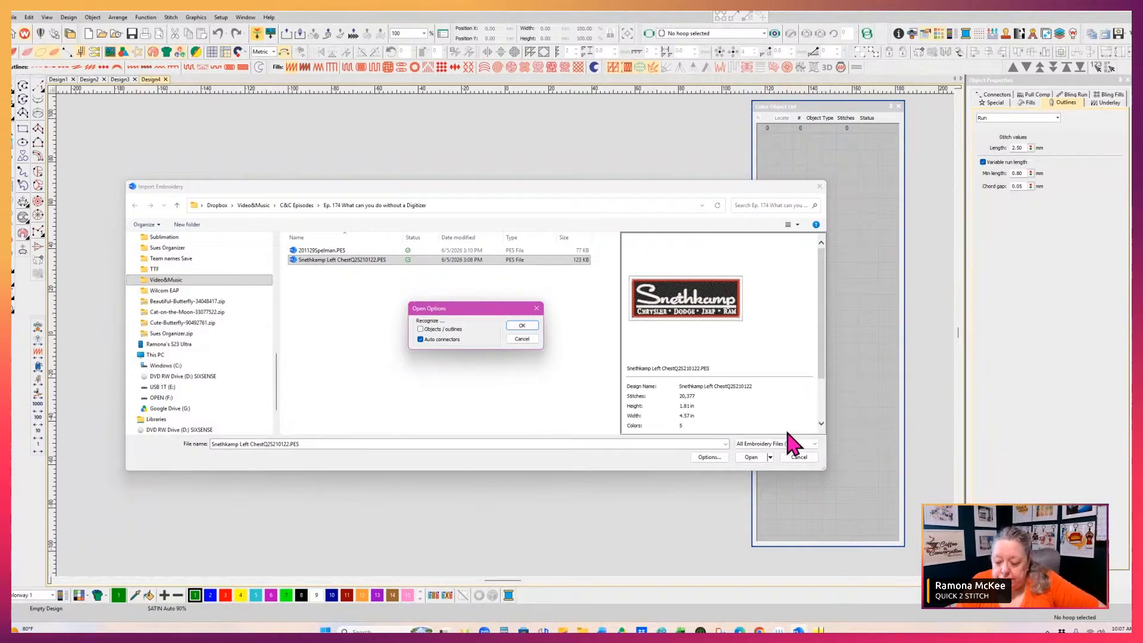
left_click(421, 330)
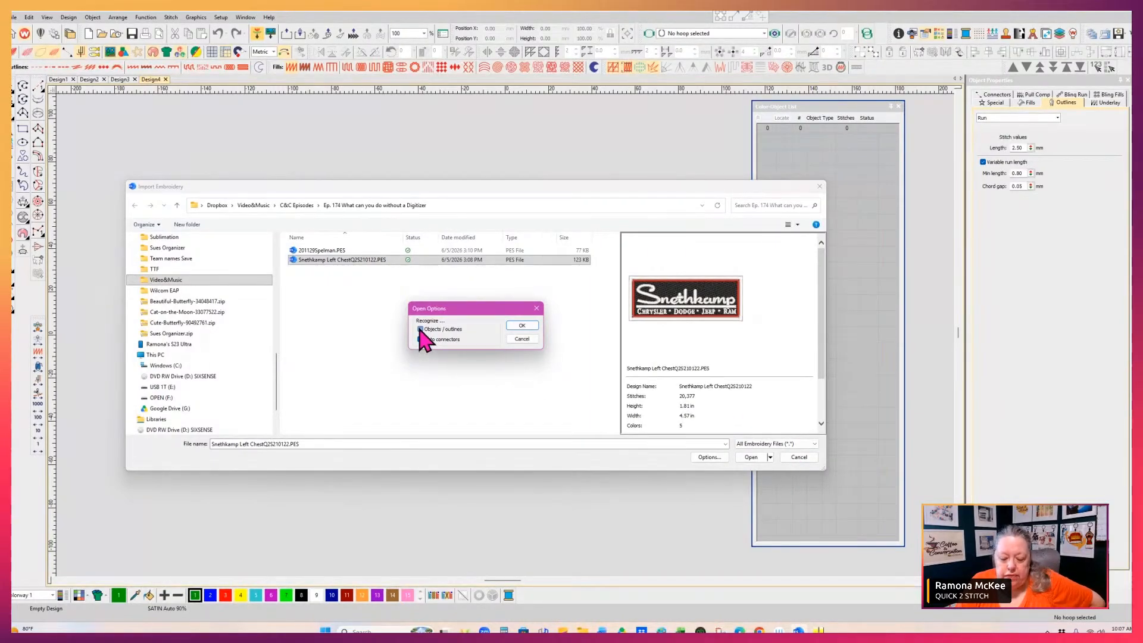
left_click(421, 339)
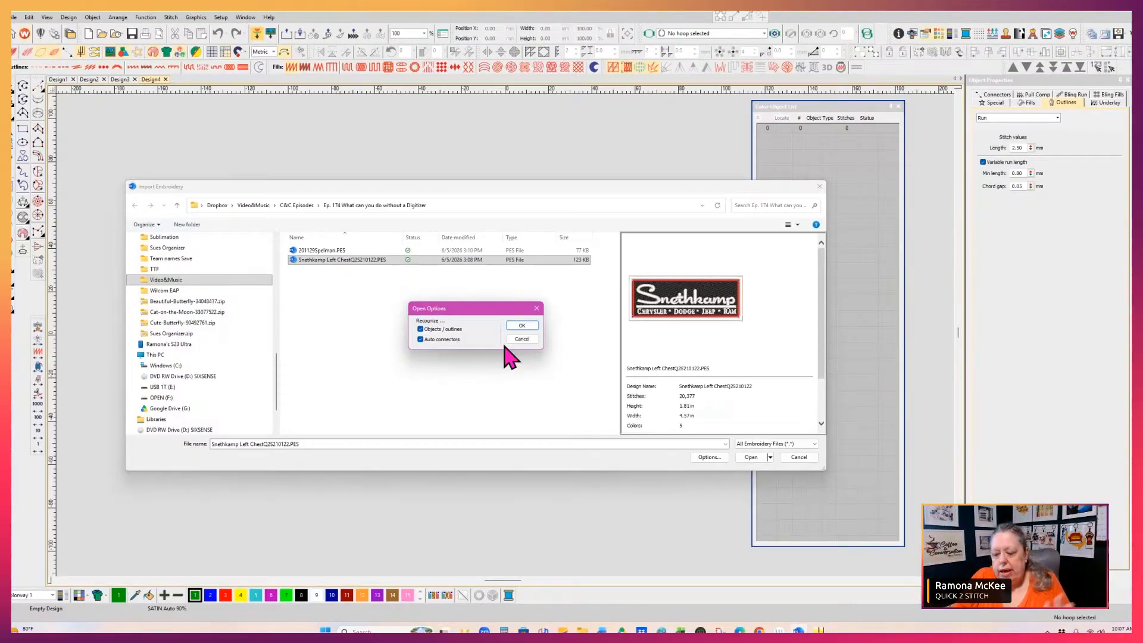
left_click(752, 458)
left_click(522, 326)
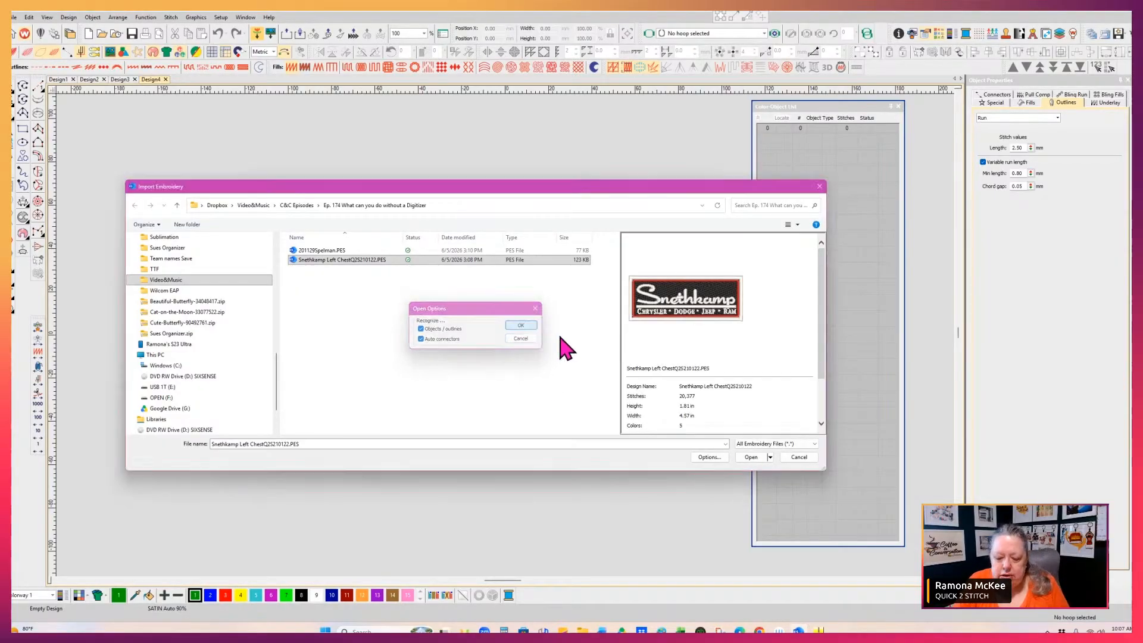
left_click(748, 458)
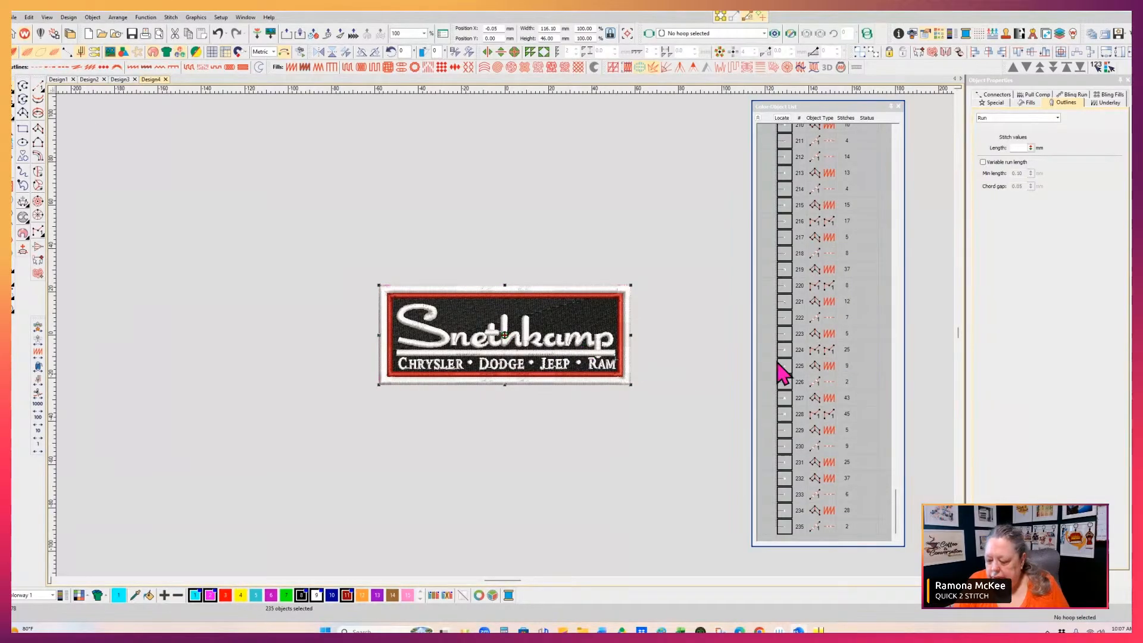
Fit the imported design in the view and review its recognized objects back to the start of the object list
scroll(830, 374, "up", 20)
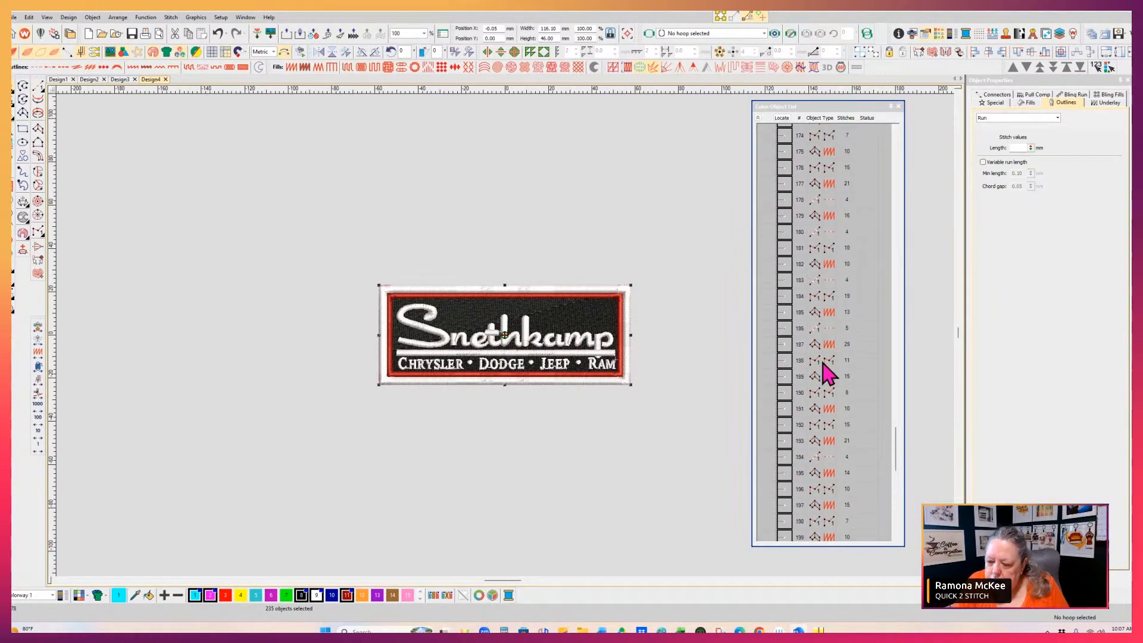
scroll(829, 373, "up", 12)
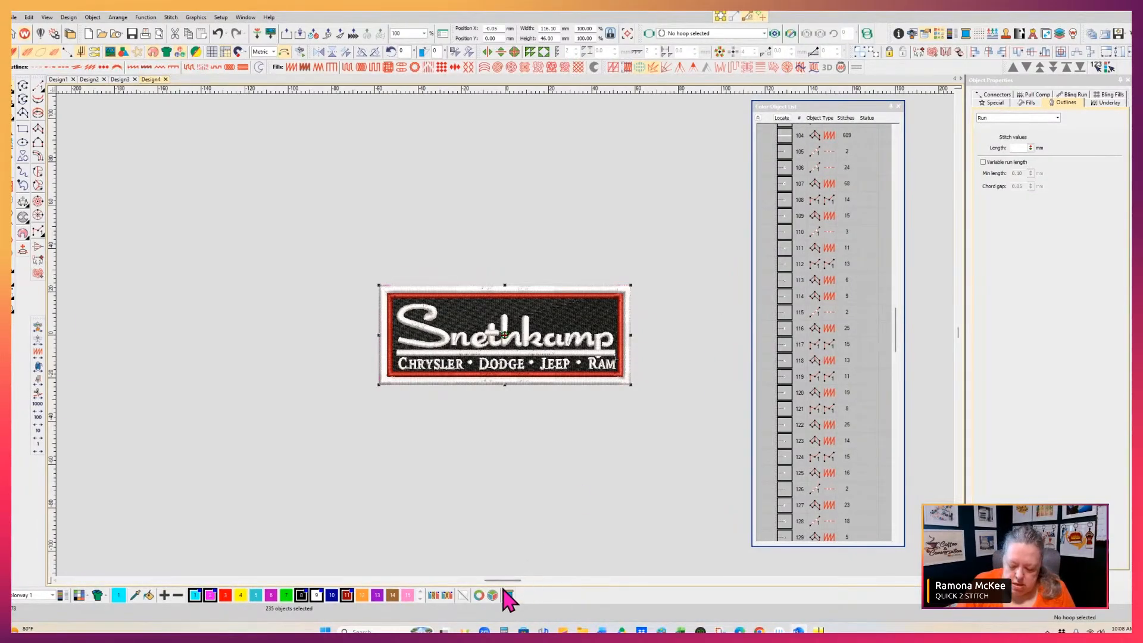
left_click_drag(504, 581, 507, 581)
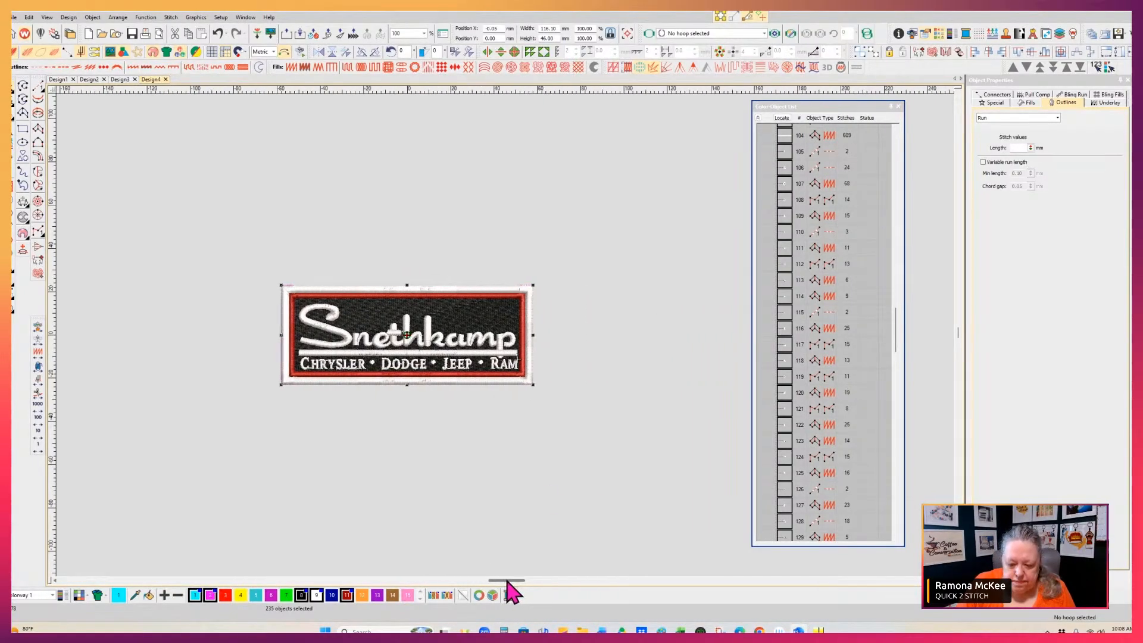
scroll(506, 337, "up", 3)
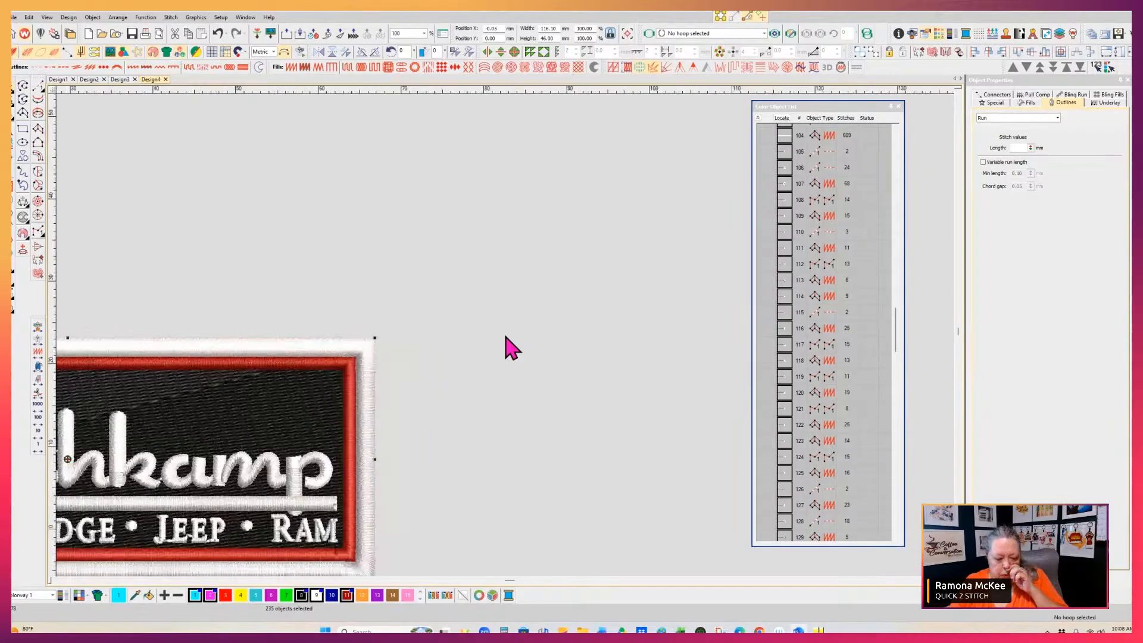
left_click(418, 34)
left_click(408, 49)
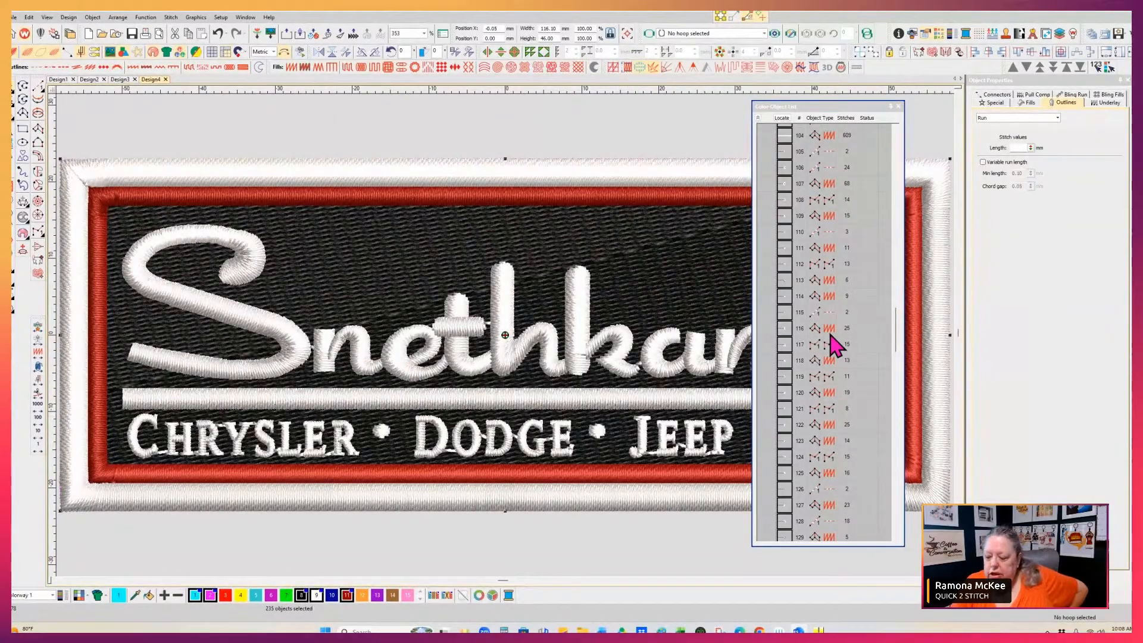
left_click_drag(899, 344, 905, 173)
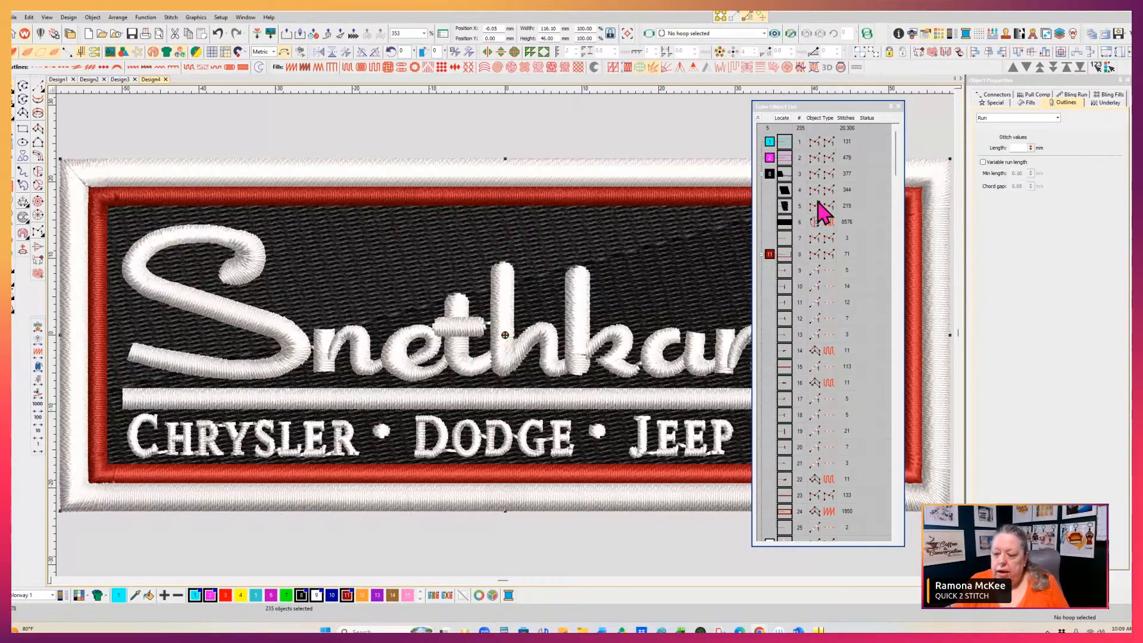
Delete the cyan and magenta manual objects at the start of the imported design's stitching sequence
left_click(785, 144)
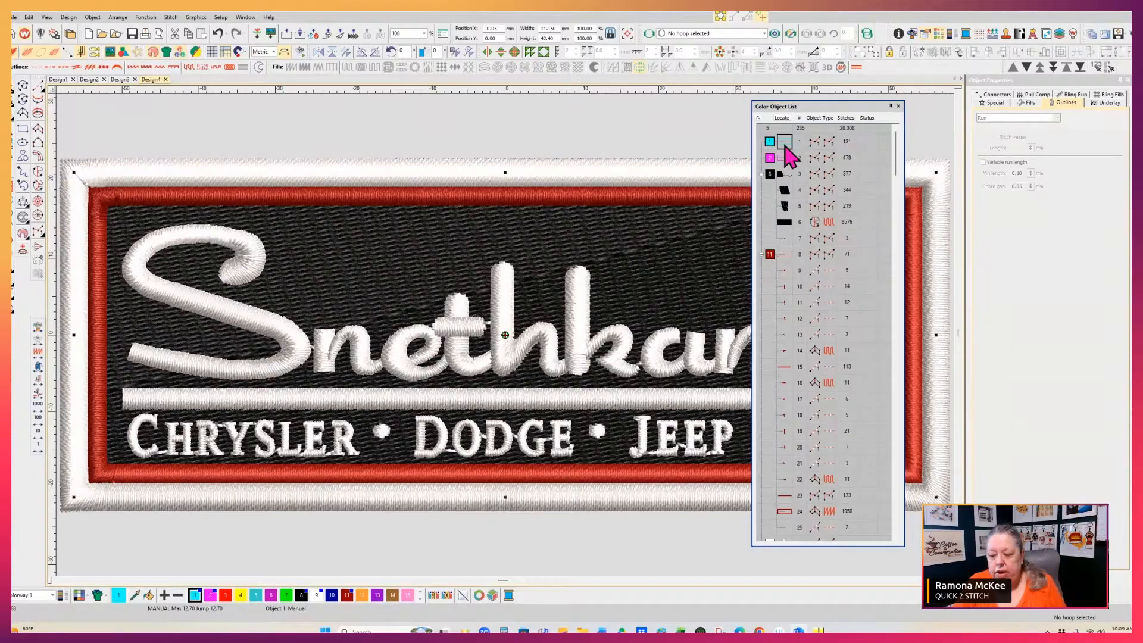
key("Delete")
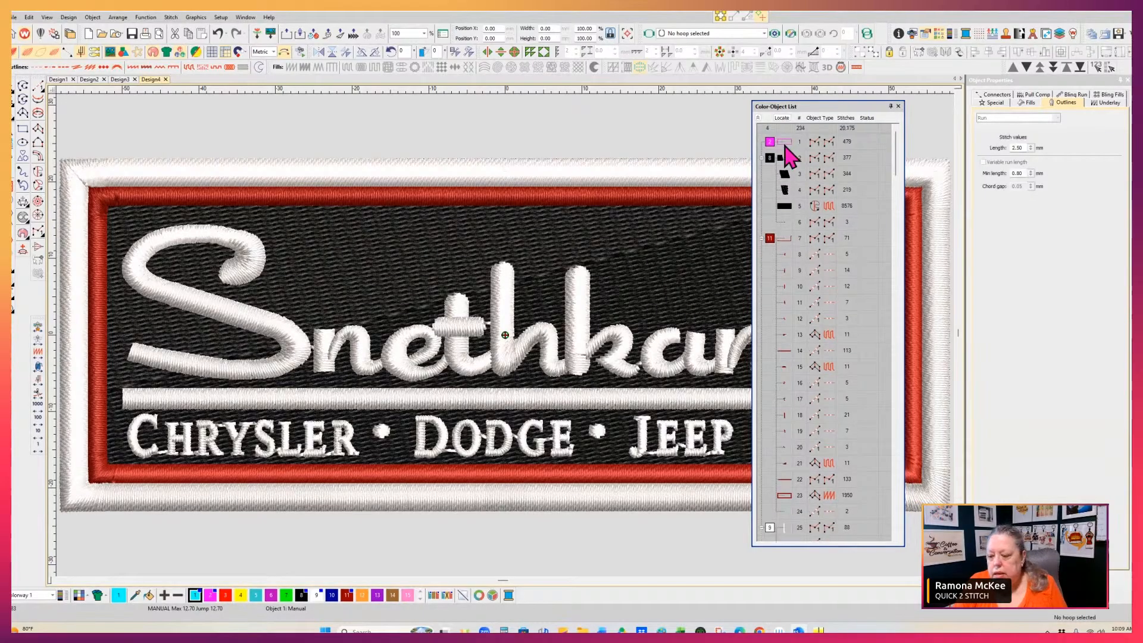
left_click(785, 145)
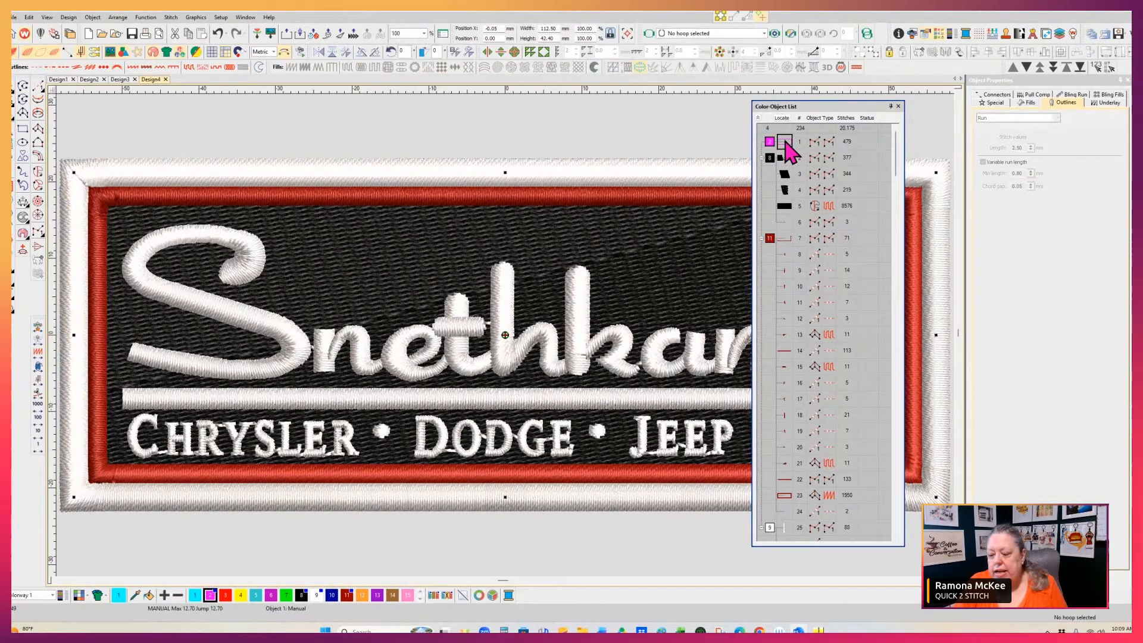
key("Delete")
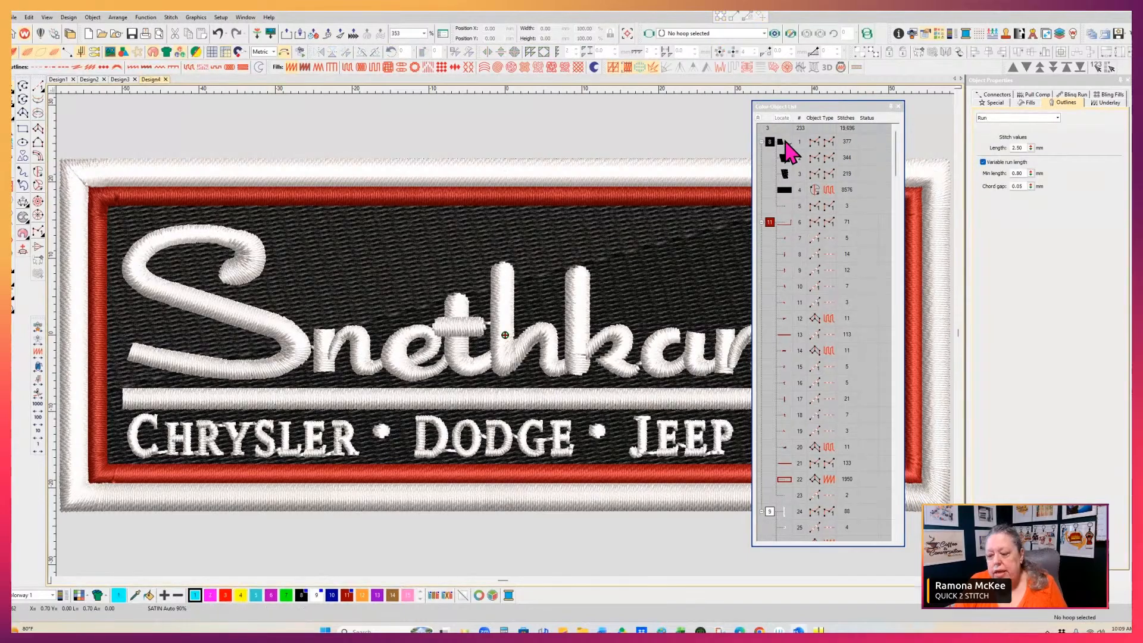
Delete the first two black manual objects that stitch before the main black background fill
left_click(769, 143)
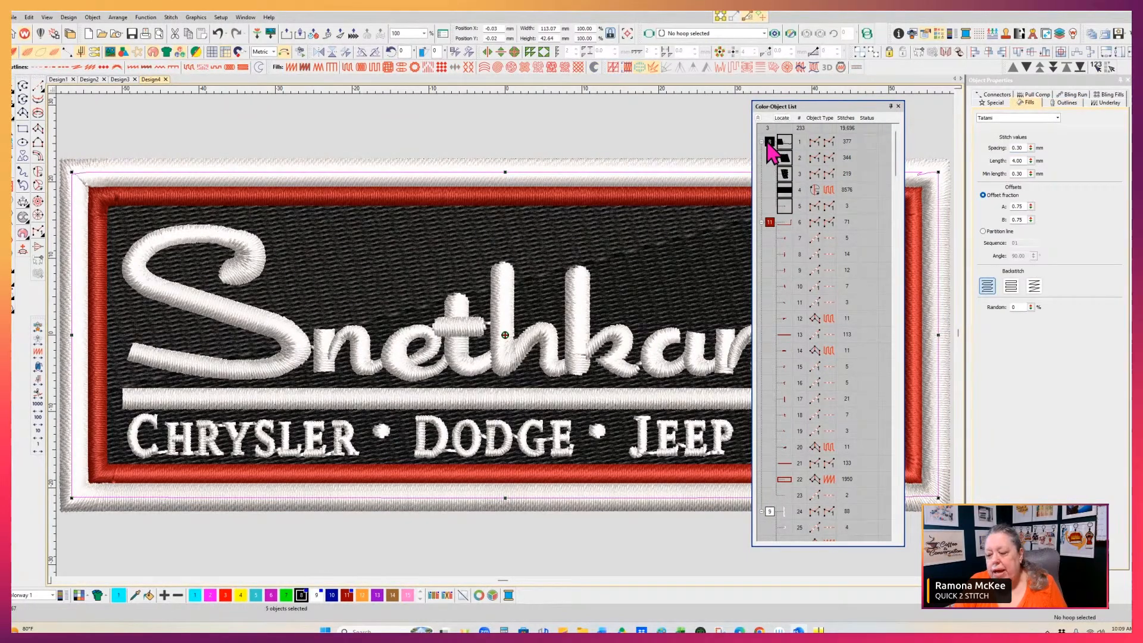
key("Delete")
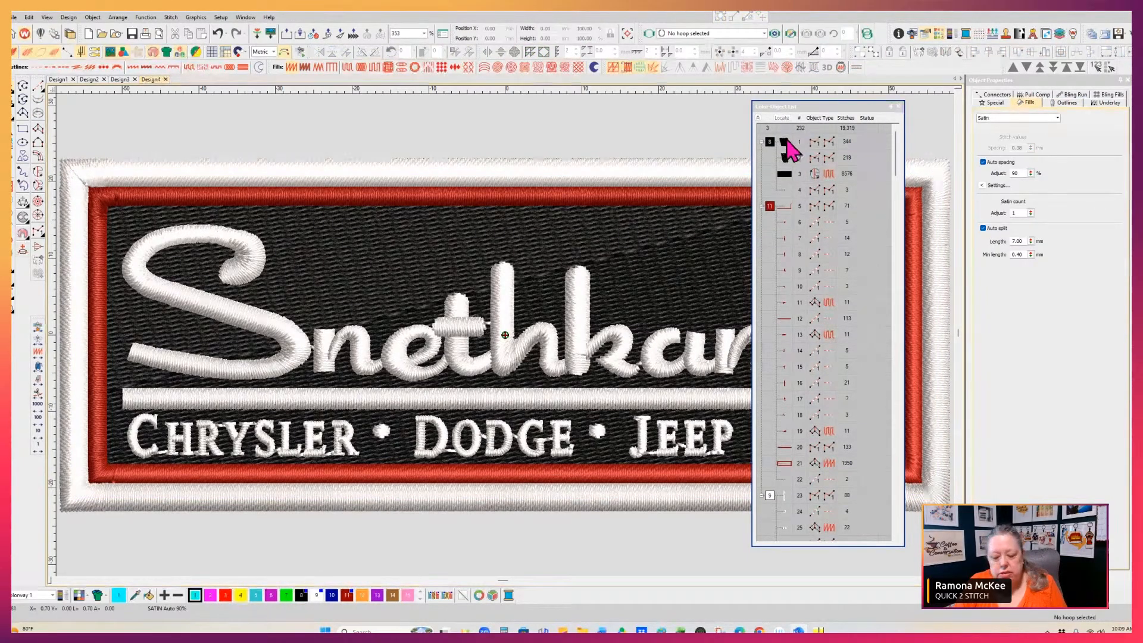
left_click(786, 143)
key("Delete")
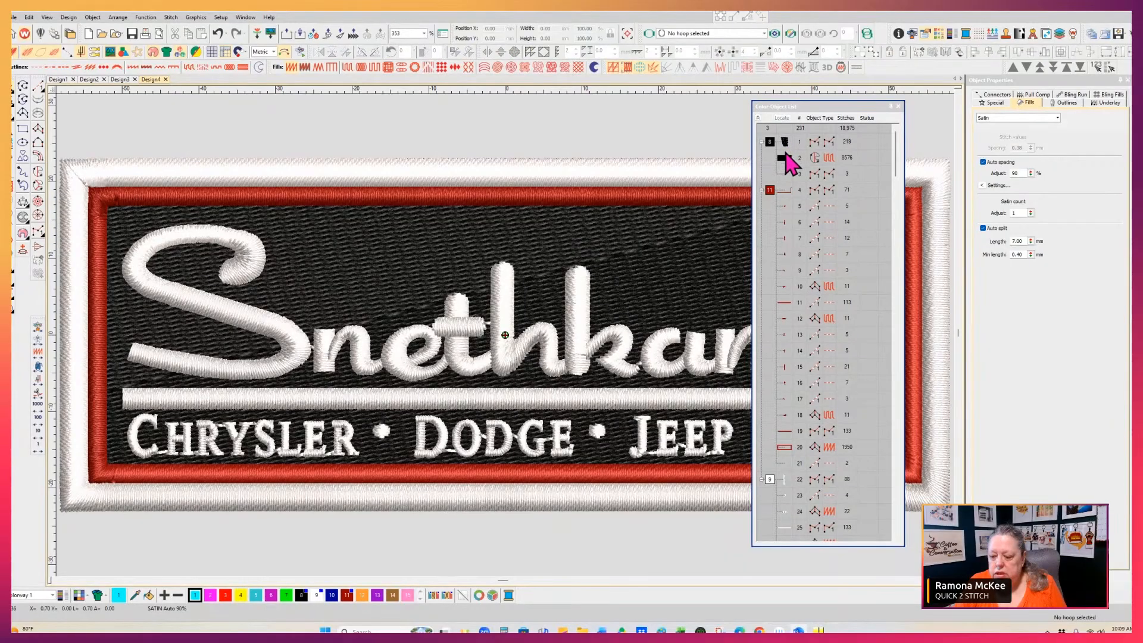
Delete the remaining black objects at the start of the sequence, including the background complex fill and its leftover manual stitches
left_click(785, 156)
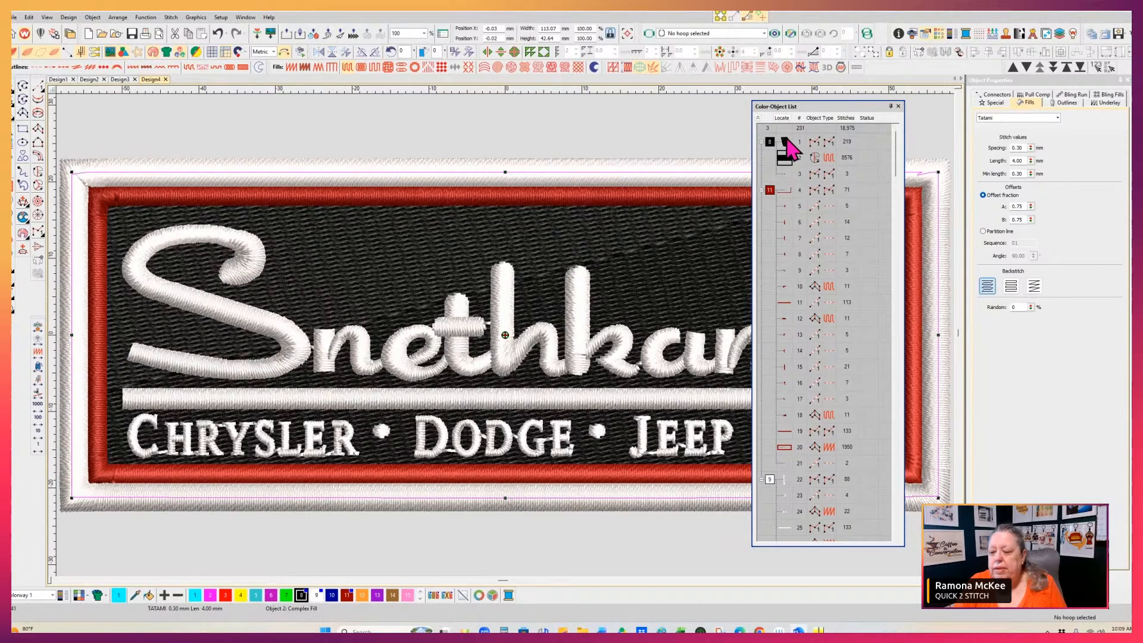
left_click(786, 143)
key("Delete")
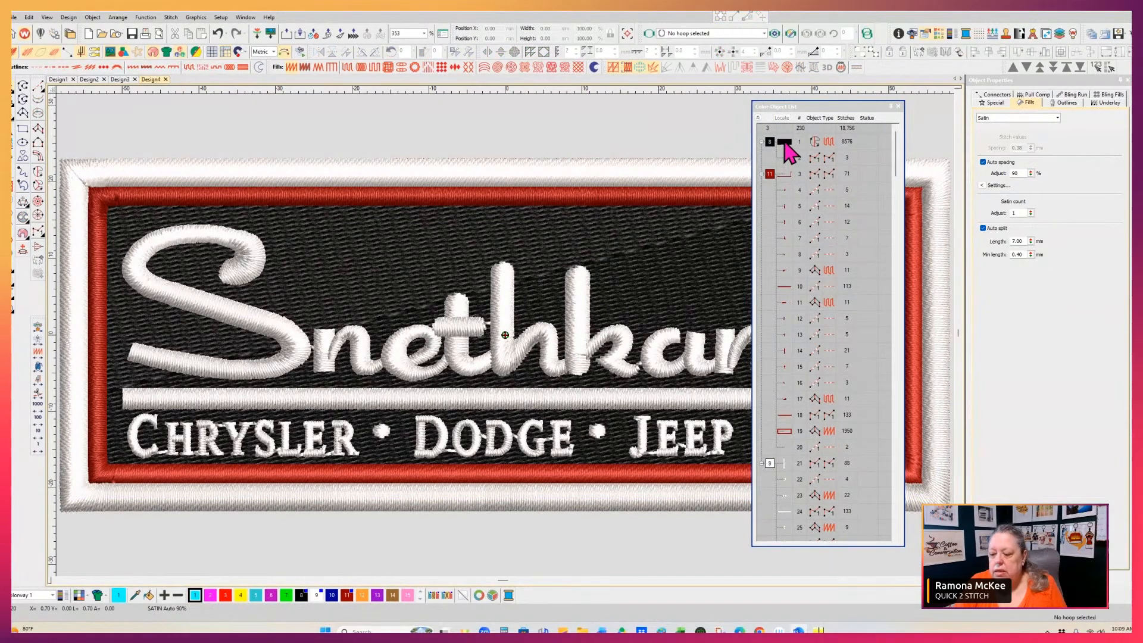
left_click(784, 145)
key("Delete")
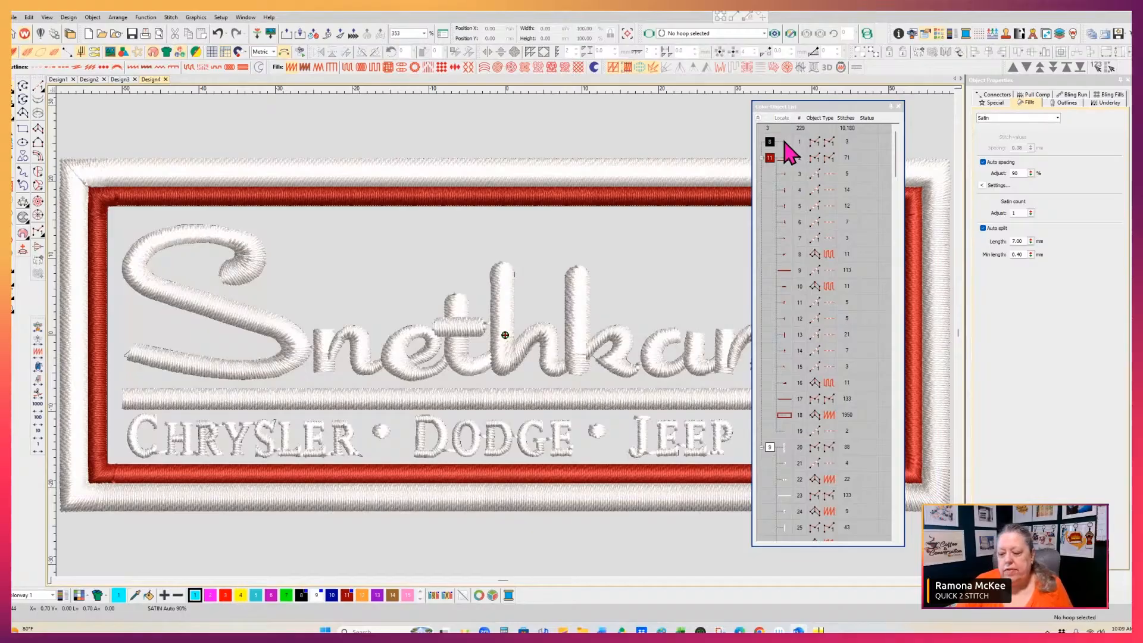
left_click(768, 142)
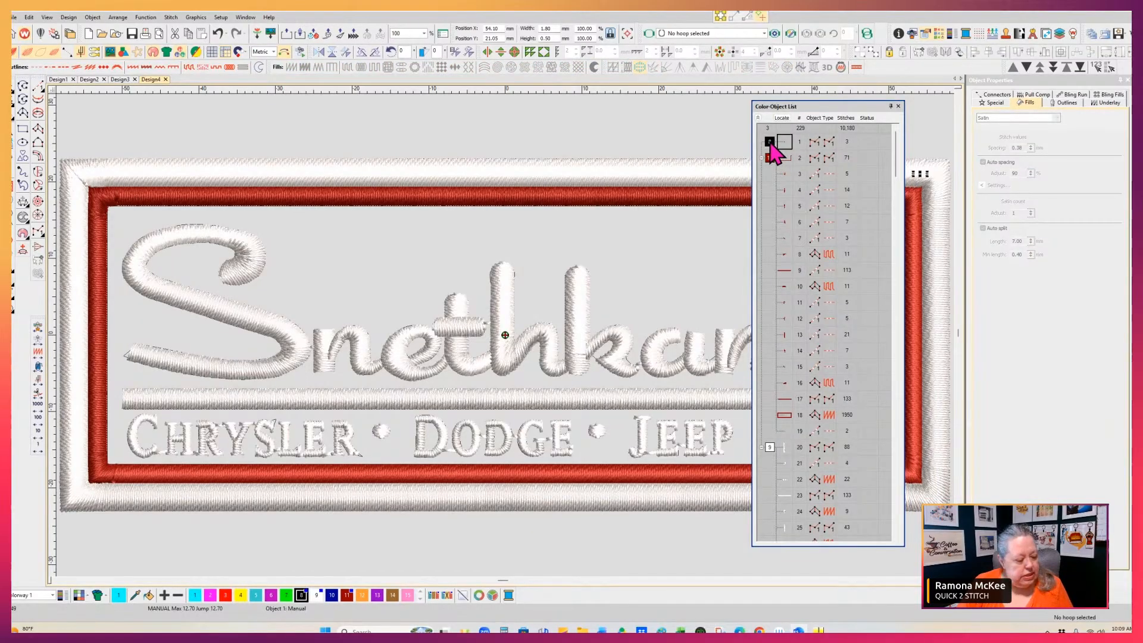
key("Delete")
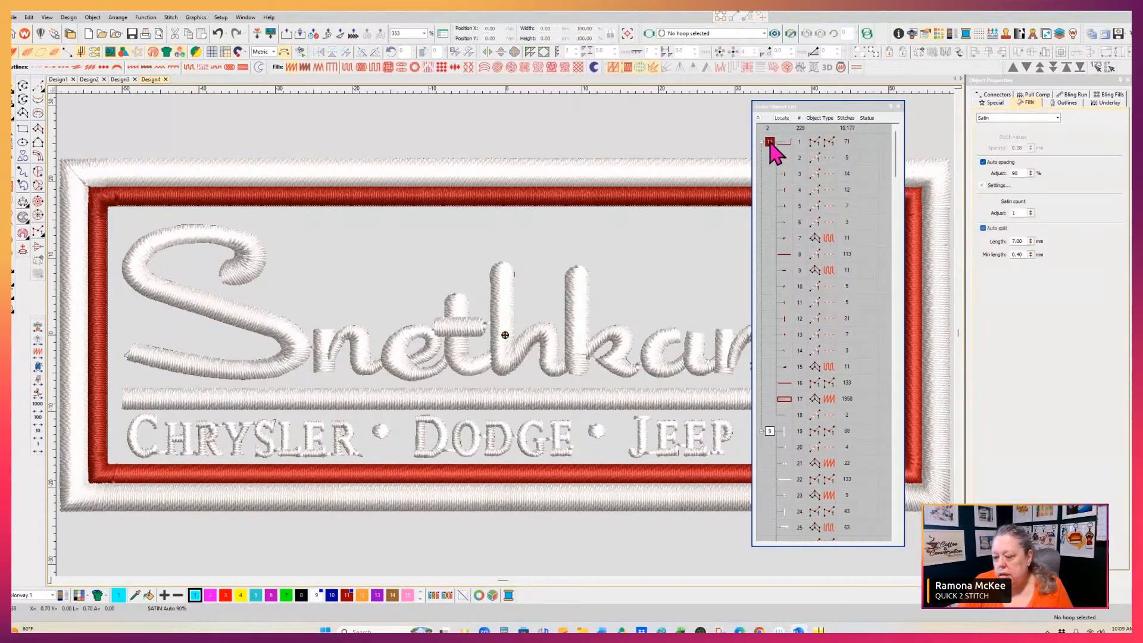
Delete the entire red color block that forms the inner border of the patch
left_click(769, 143)
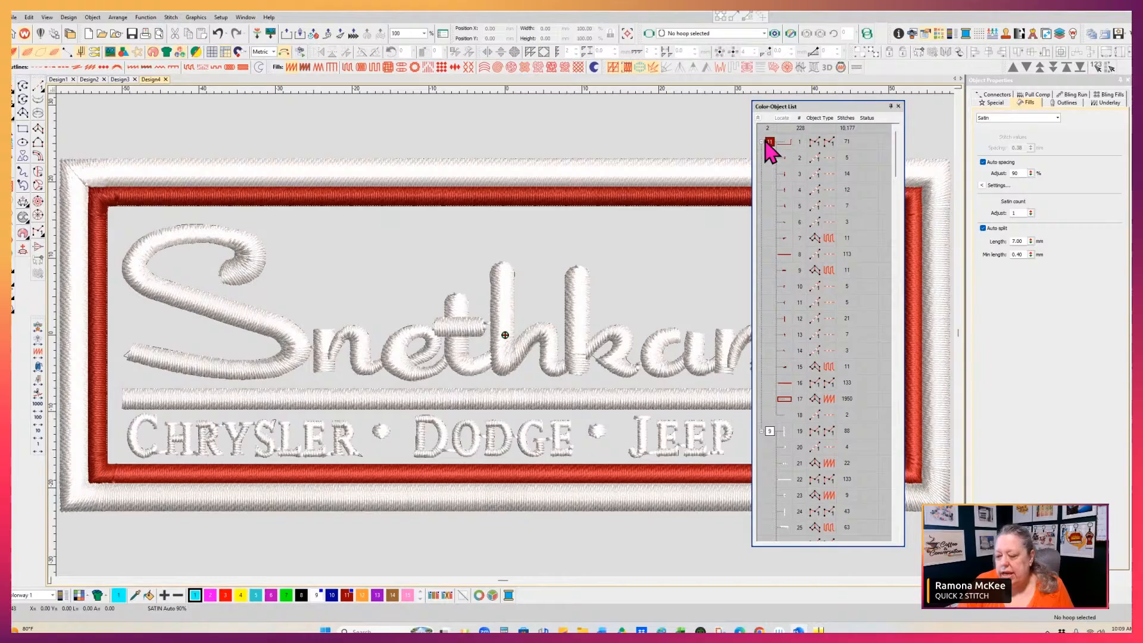
left_click(770, 144)
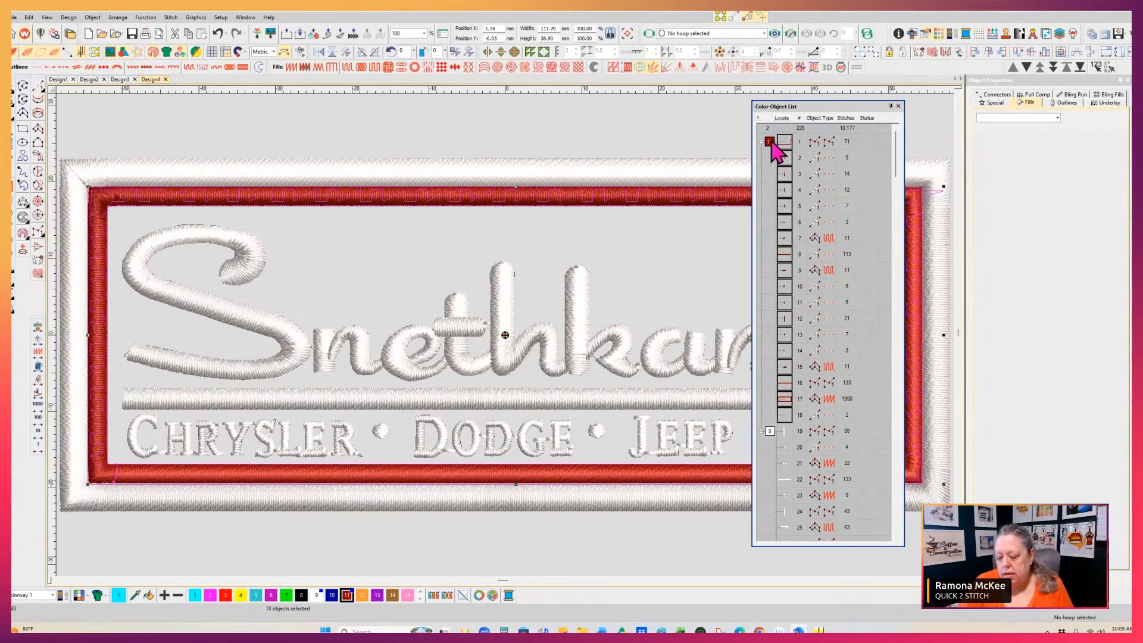
key("Delete")
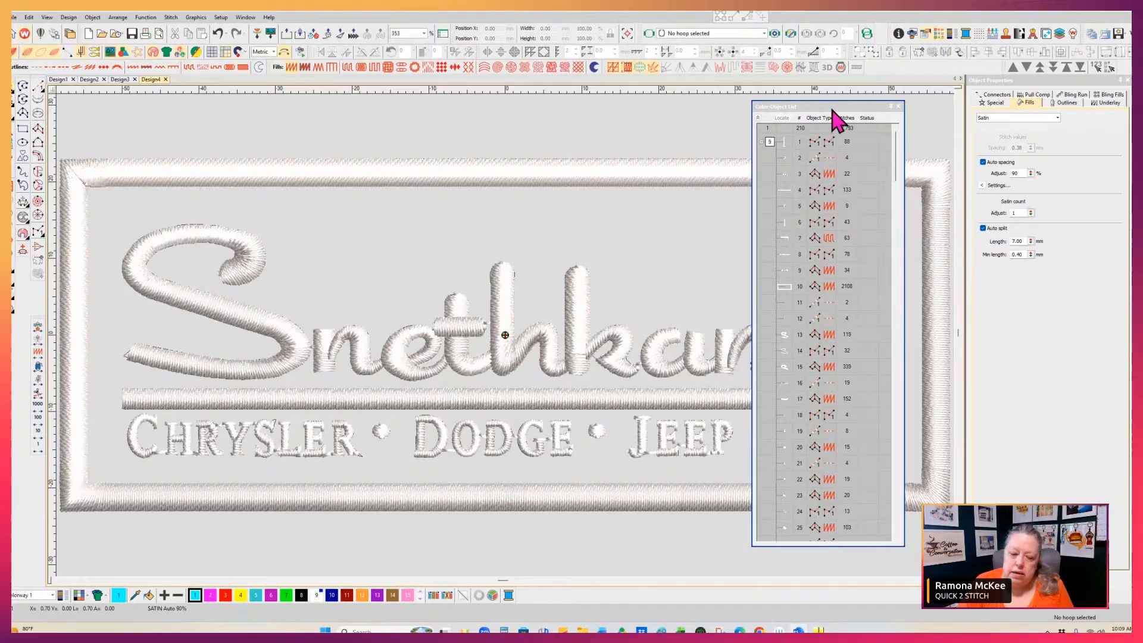
Recolor all the remaining white lettering and border objects to dark blue, color 10
left_click(770, 144)
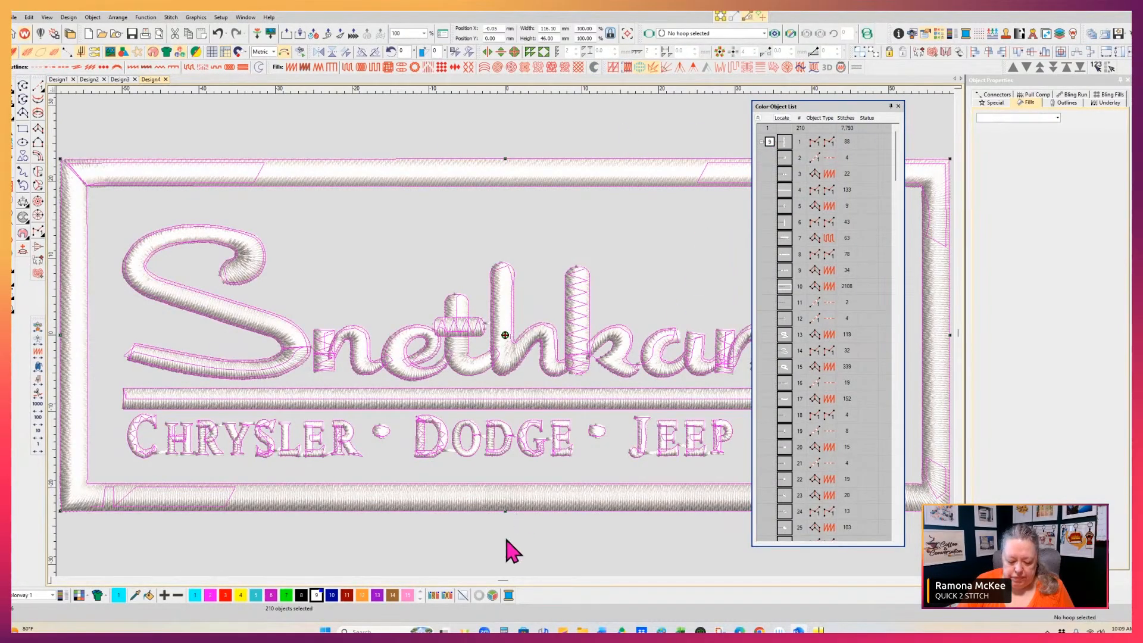
left_click(332, 595)
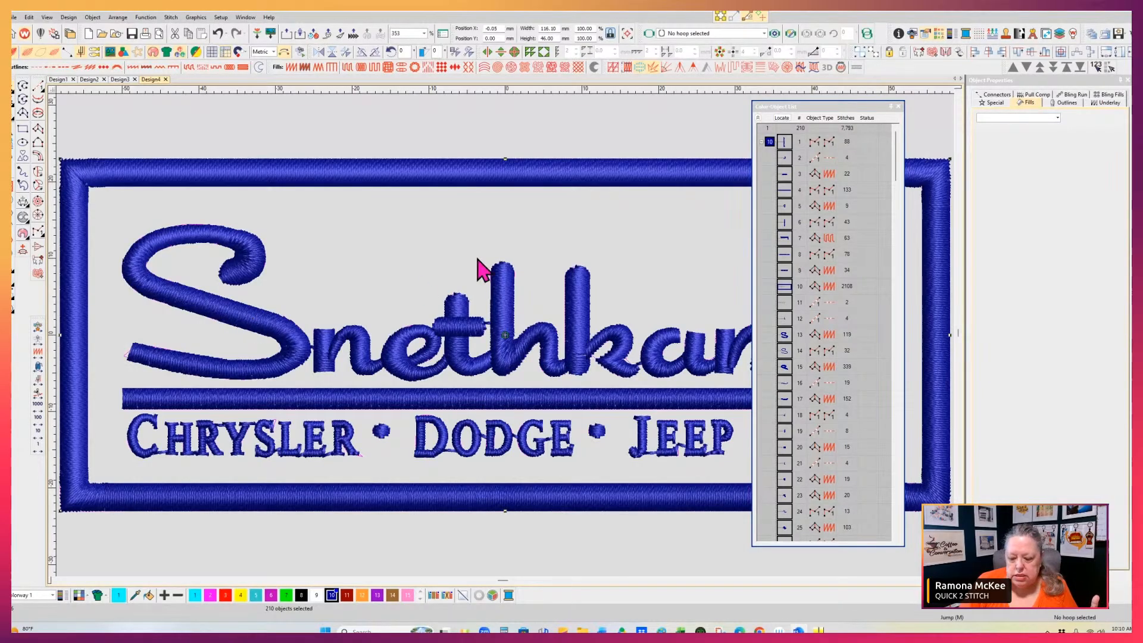
key("t")
Pull the manual center-line run out from the letter S above the design and delete it
left_click(692, 238)
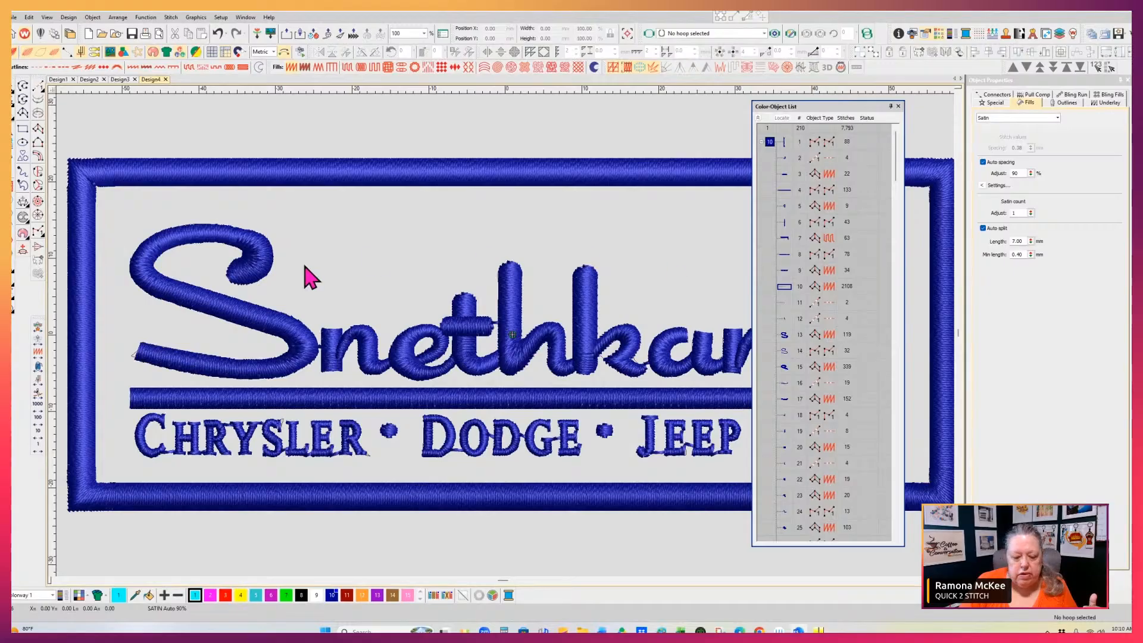
left_click_drag(247, 326, 478, 184)
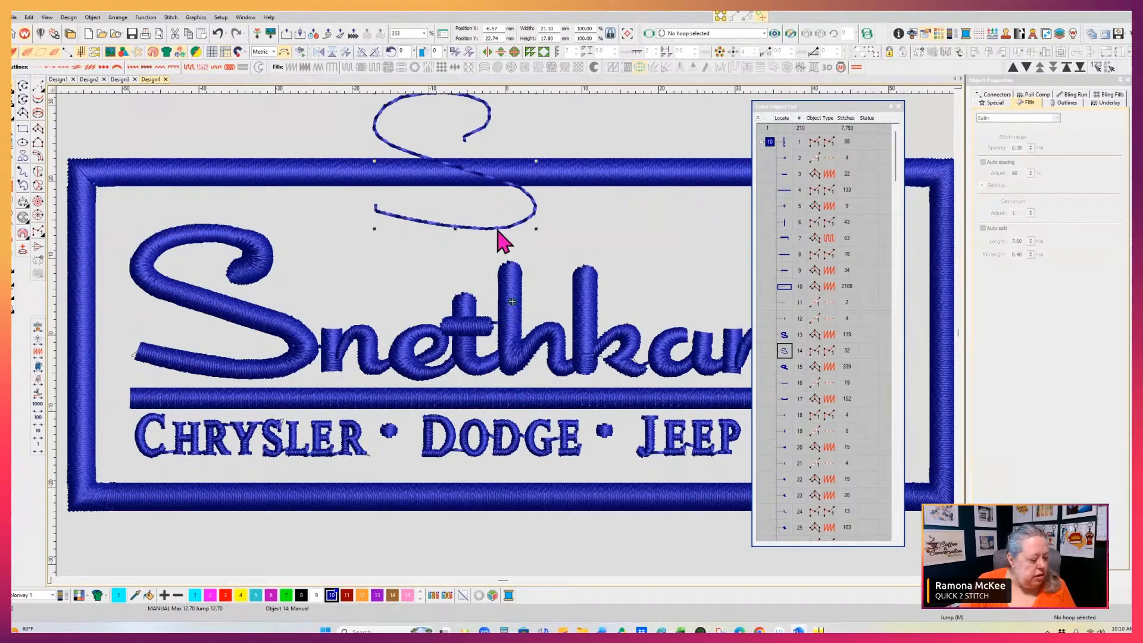
key("Delete")
Move the S's satin column and zigzag underlay off the lettering to expose its layers, undo both moves and clear the selection
left_click_drag(256, 258, 402, 153)
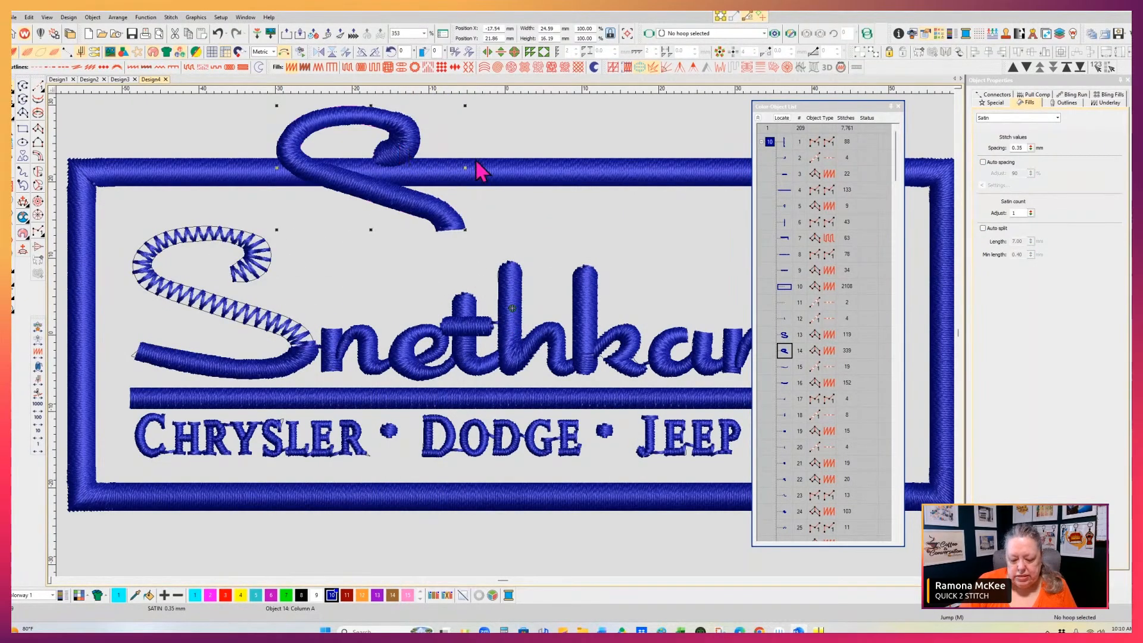
left_click(242, 332)
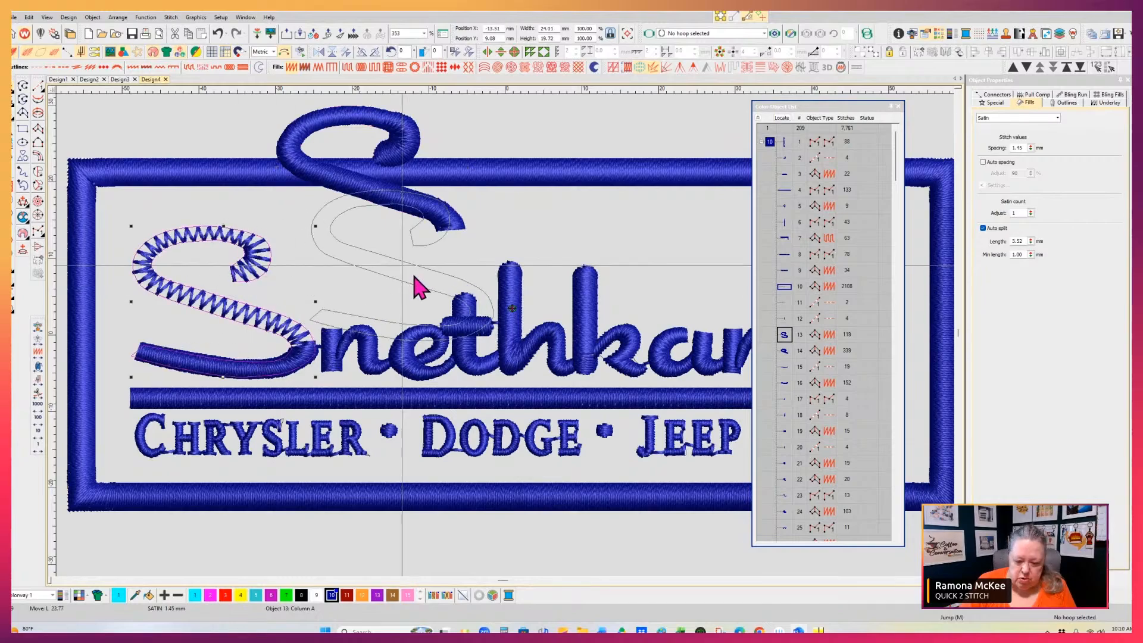
left_click_drag(584, 241, 597, 235)
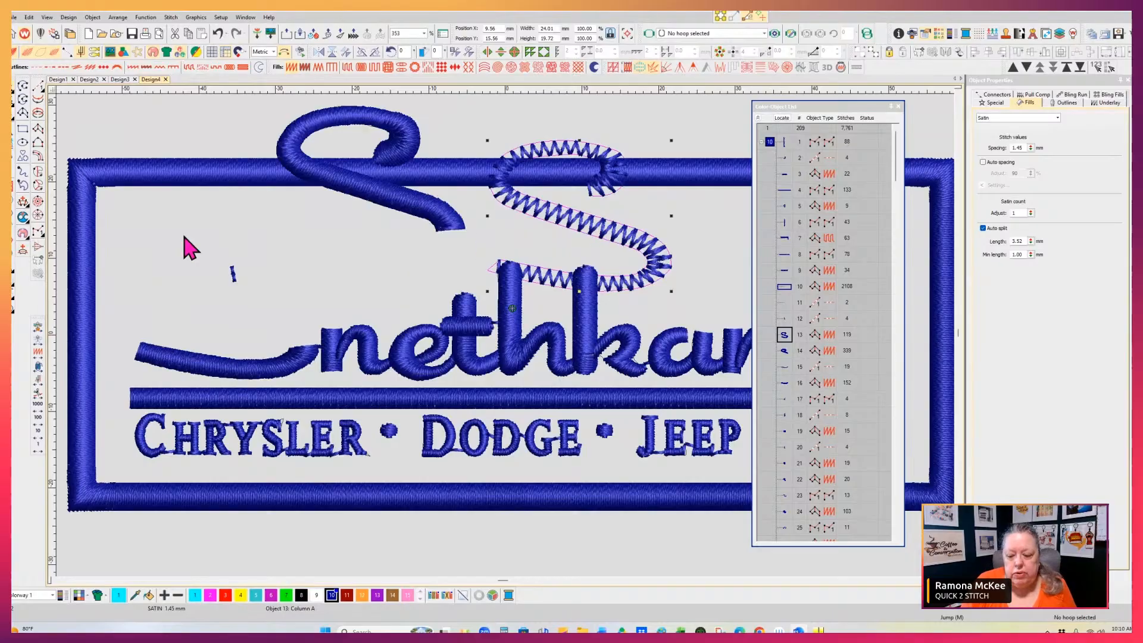
left_click(218, 33)
left_click(218, 34)
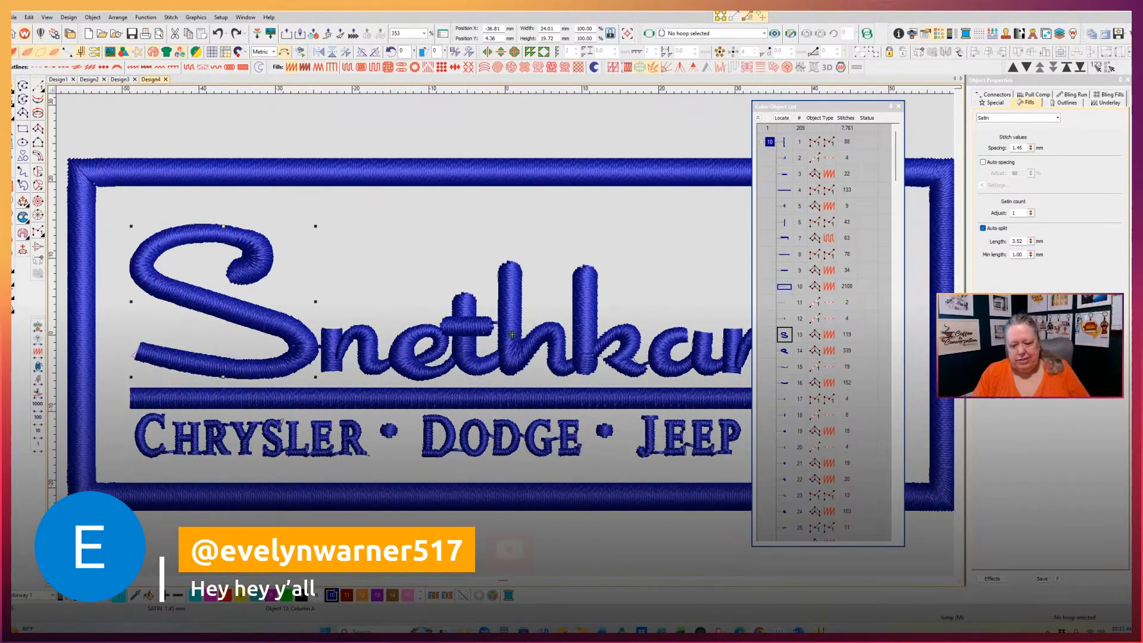
left_click(483, 135)
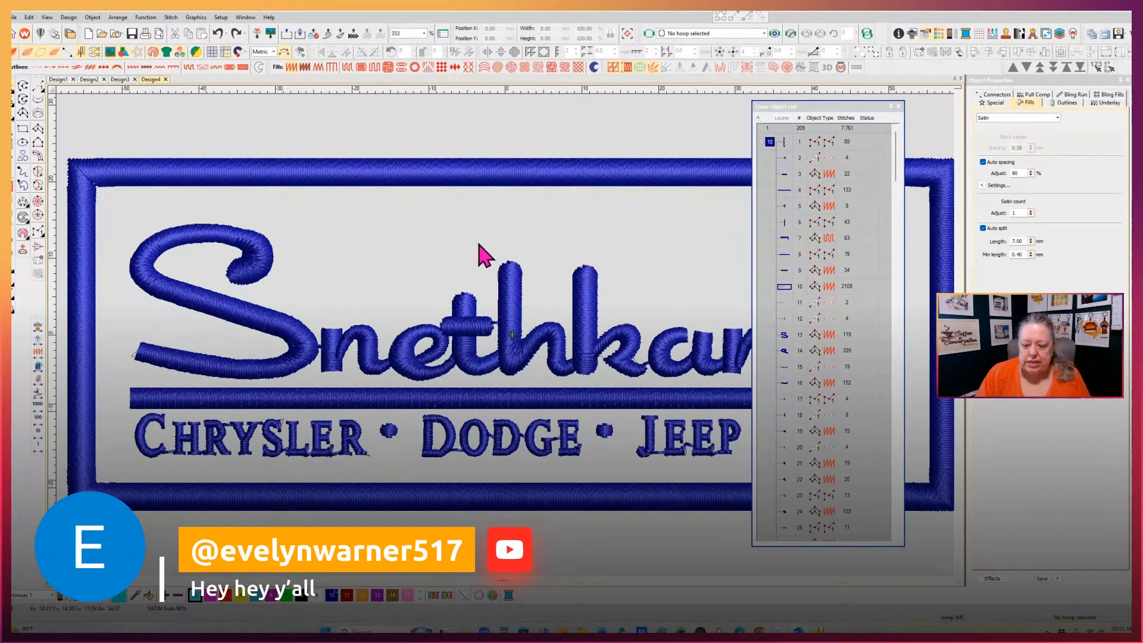
Dock the Color-Object List beside Object Properties, narrow it and fit the whole design in the view
left_click_drag(856, 106, 978, 114)
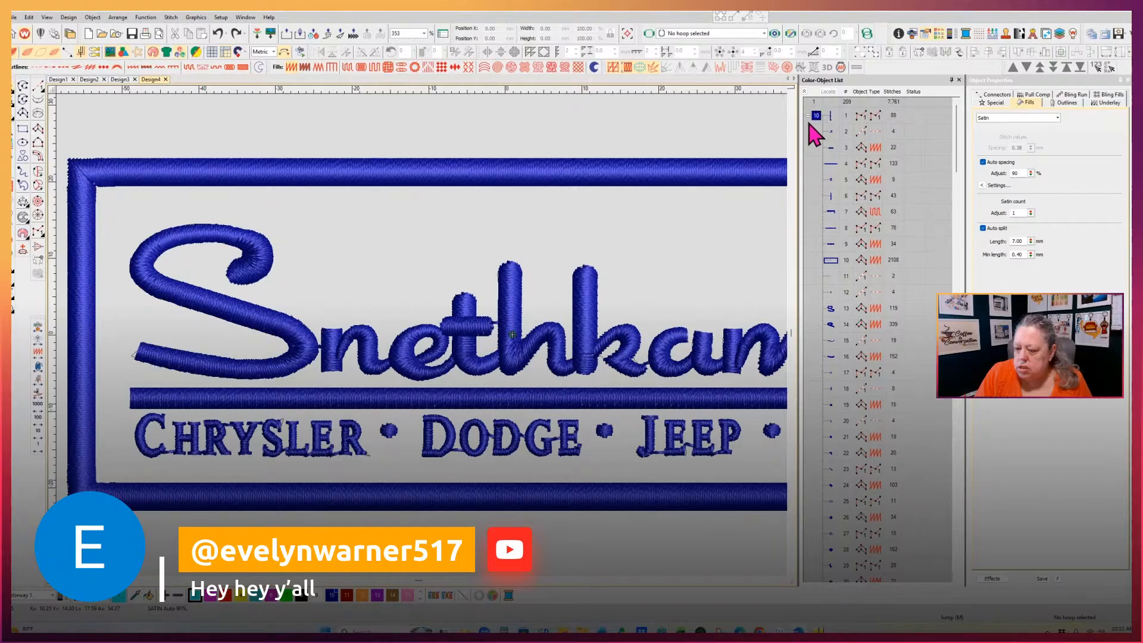
left_click_drag(799, 133, 858, 133)
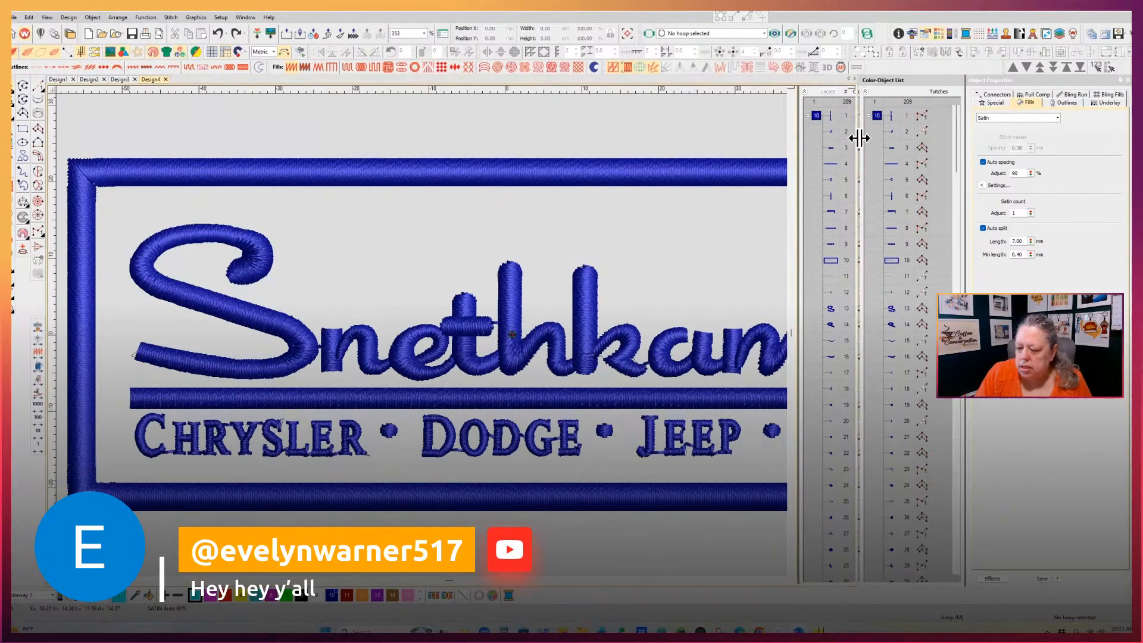
left_click(423, 33)
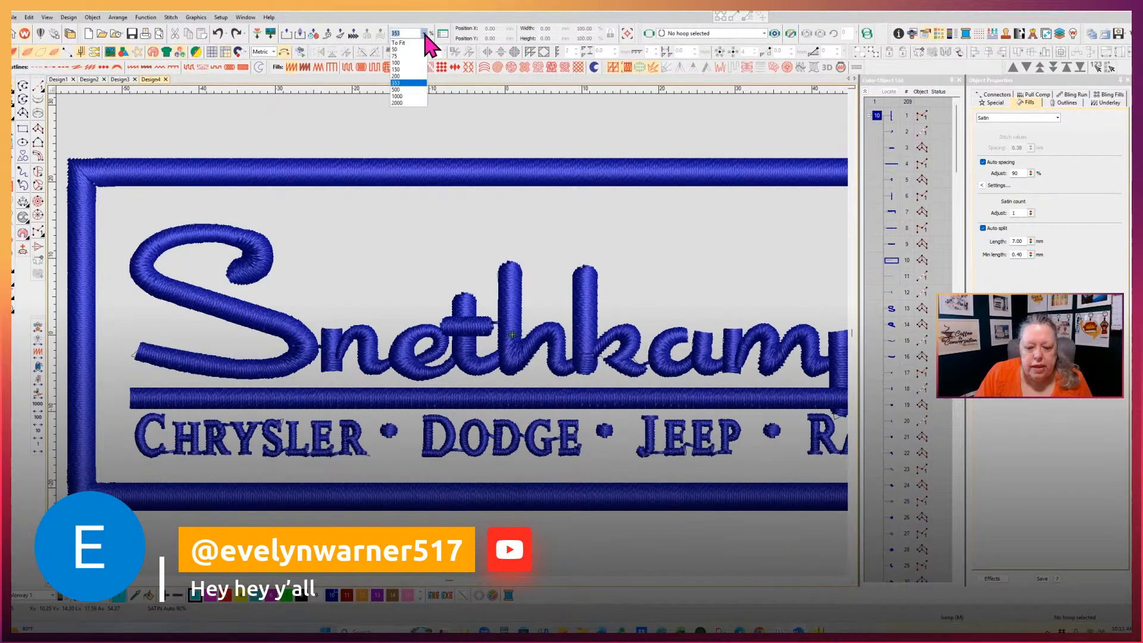
left_click(417, 45)
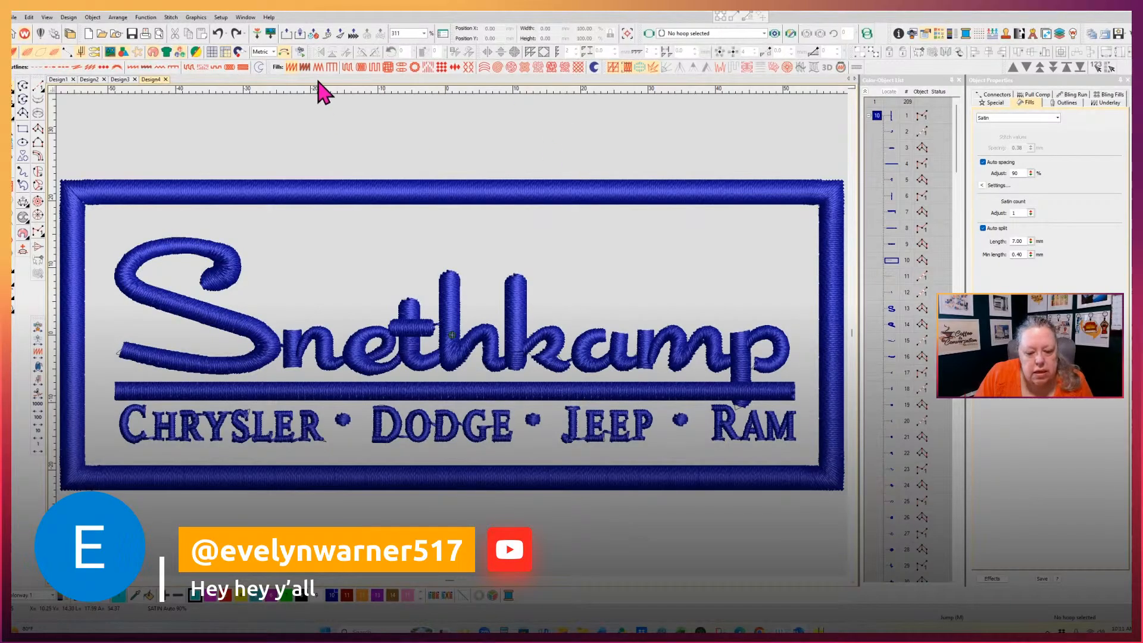
Play the stitch simulation of the blue design, raising its speed to 30240 s/m, and stop the playback
left_click(299, 53)
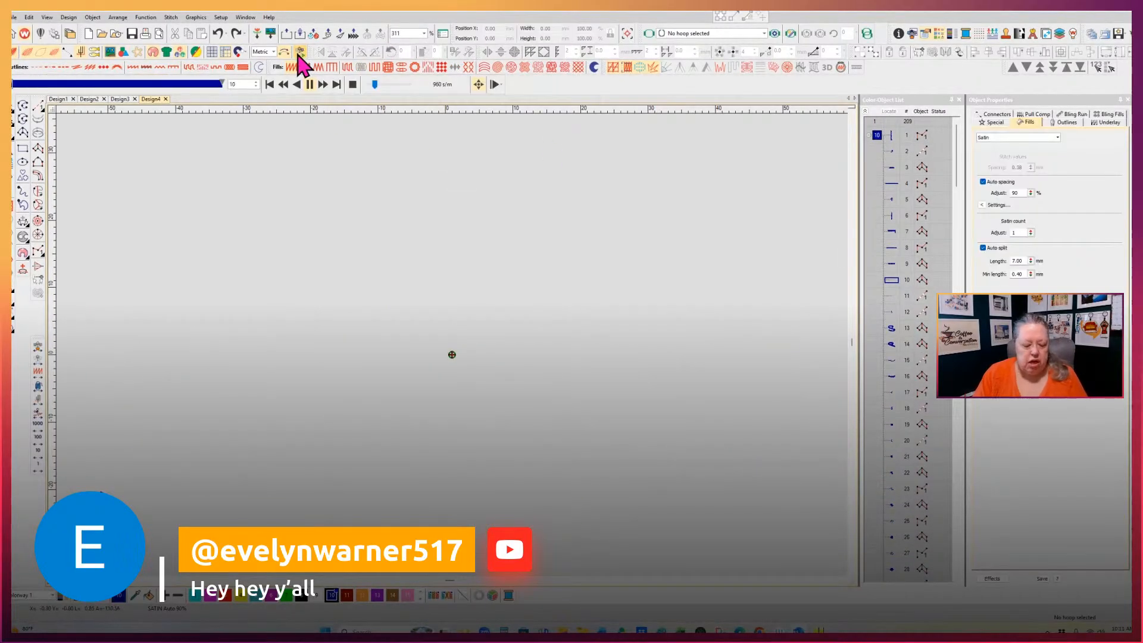
left_click(398, 84)
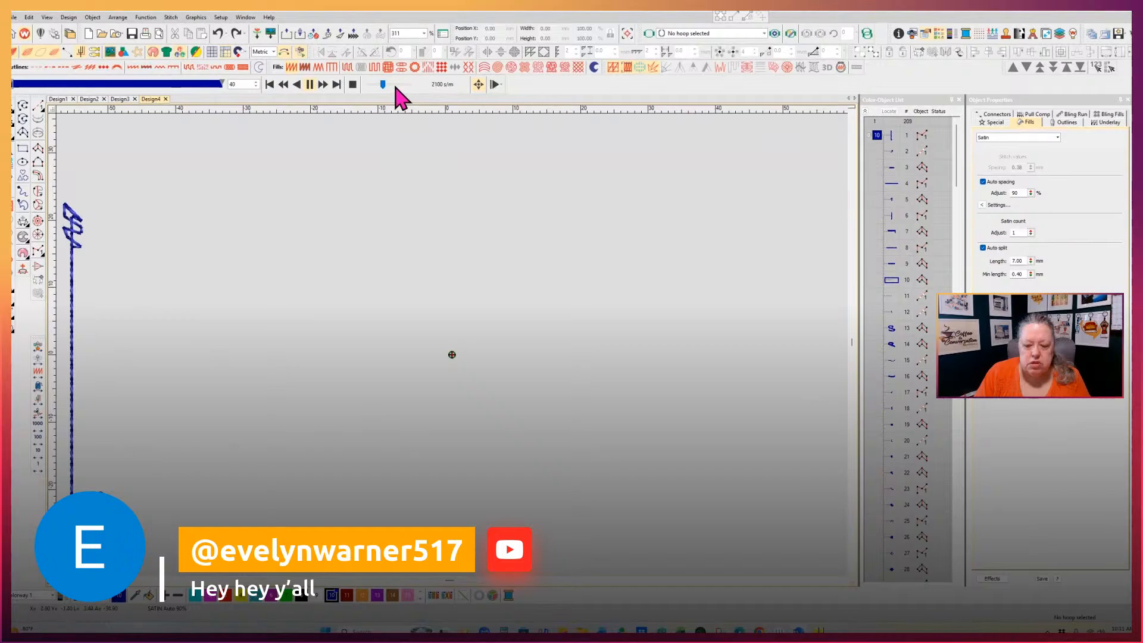
left_click(399, 84)
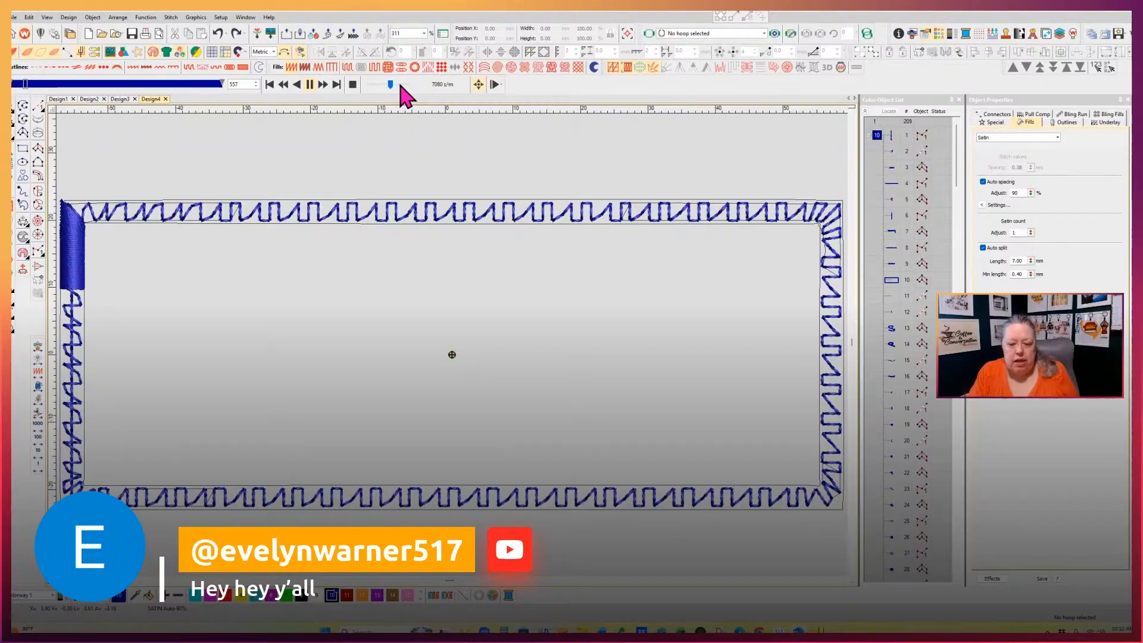
left_click(403, 85)
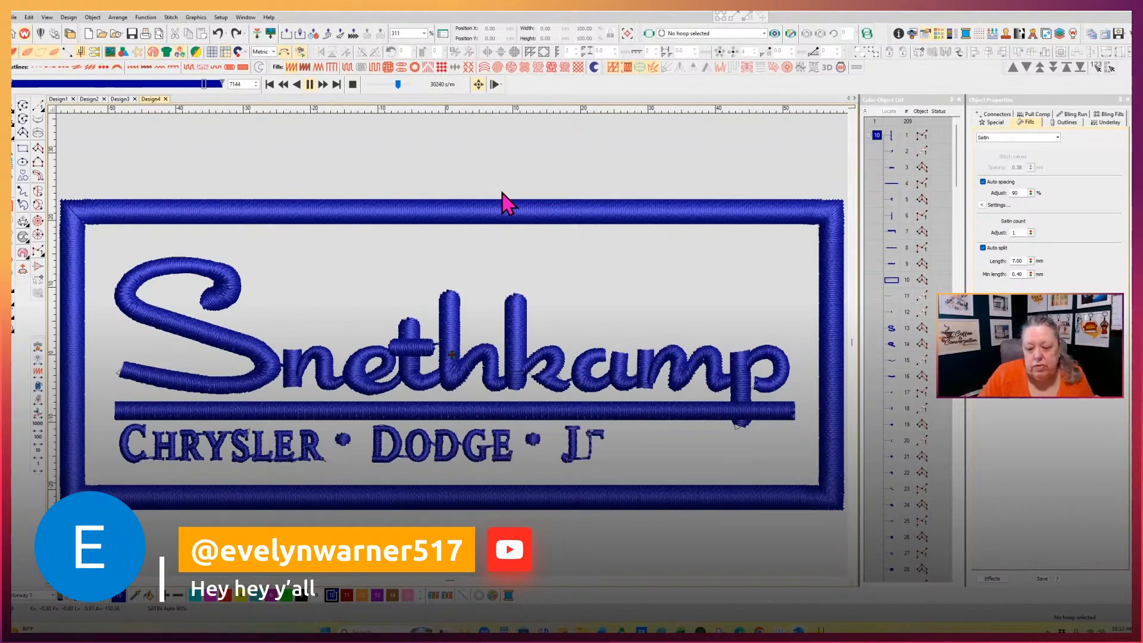
left_click(353, 86)
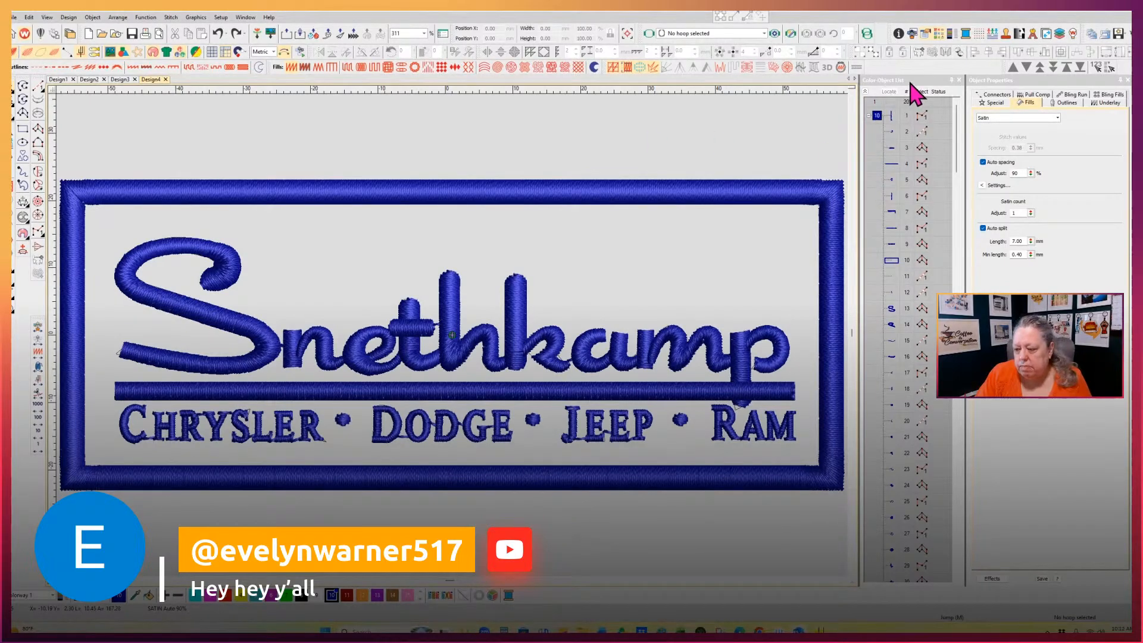
Undock the Color-Object List and delete the first three border underlay objects in the sequence: the manual line, the run and the Column A
left_click_drag(911, 84, 689, 105)
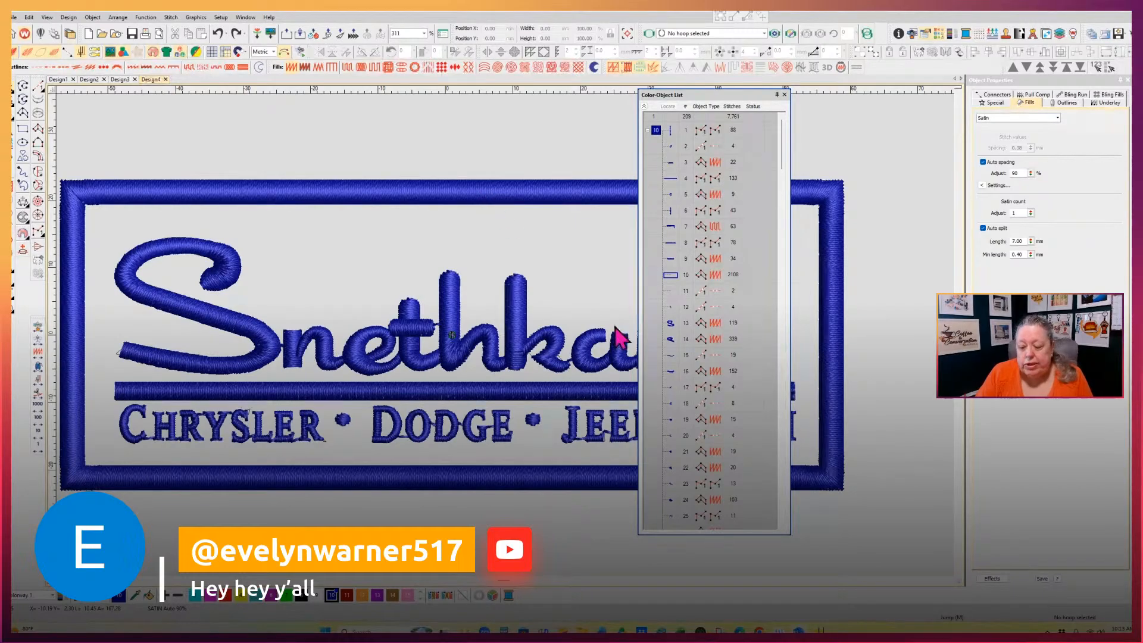
left_click(672, 324)
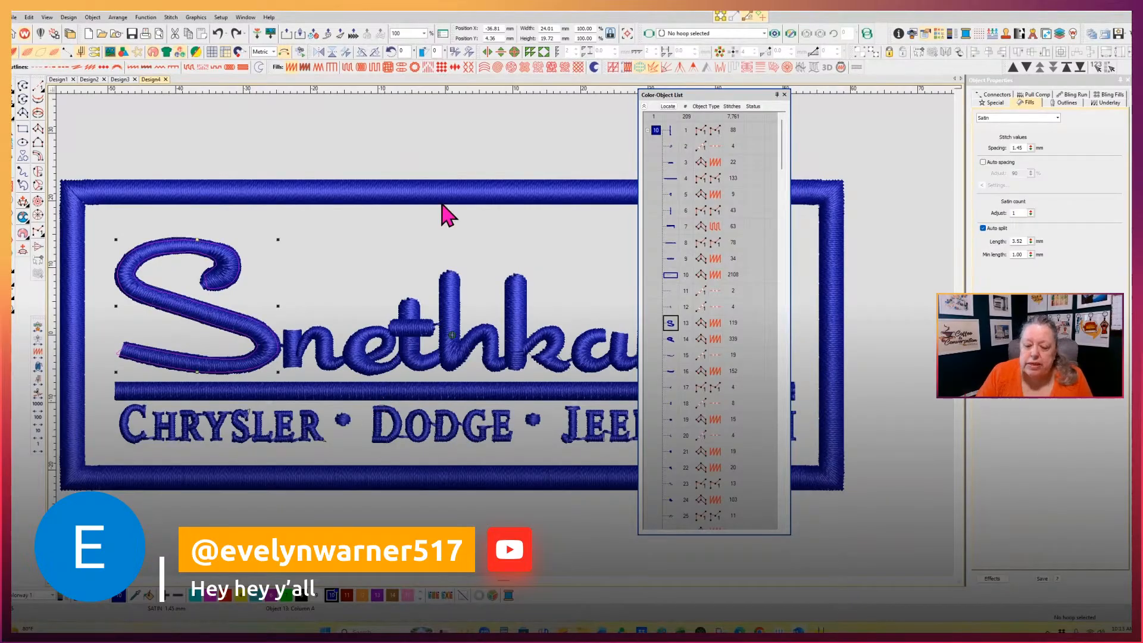
left_click(670, 132)
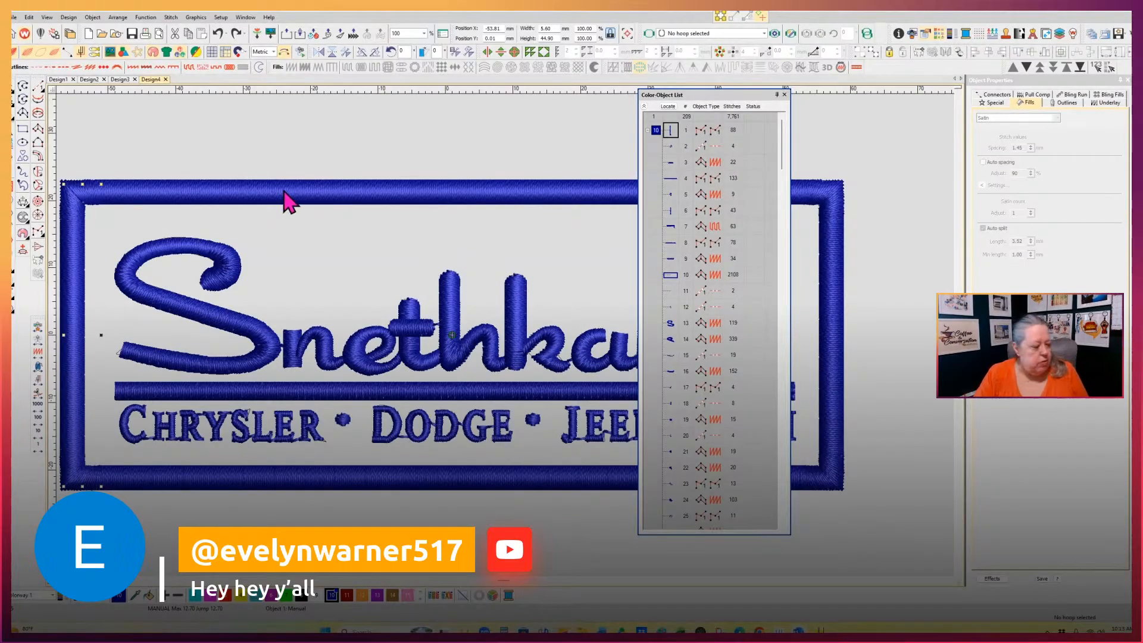
key("Delete")
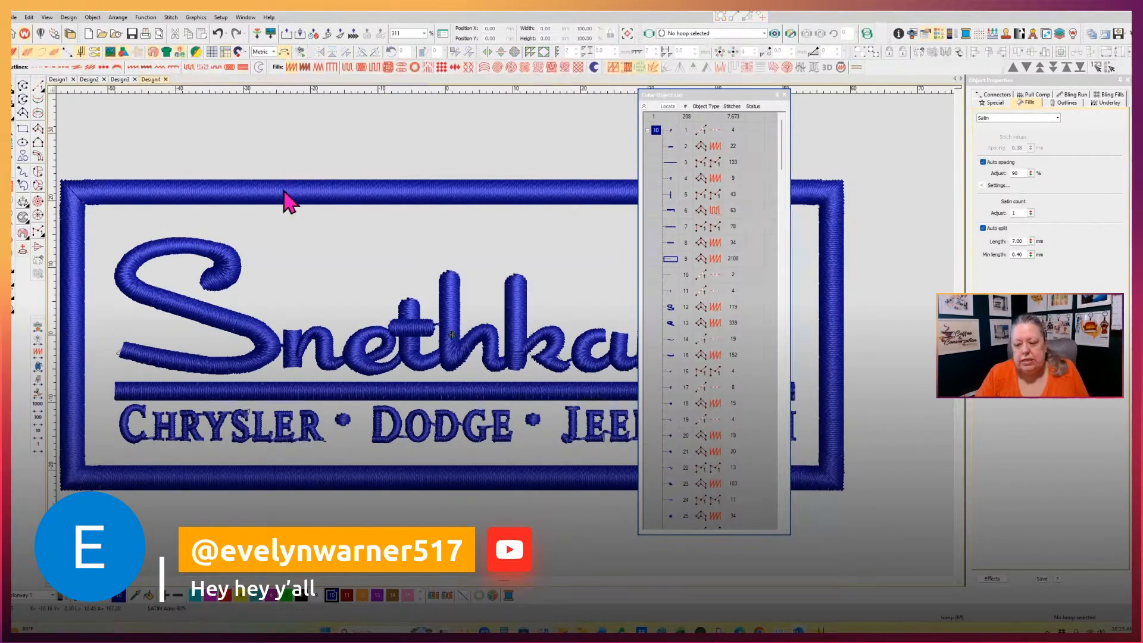
left_click(671, 132)
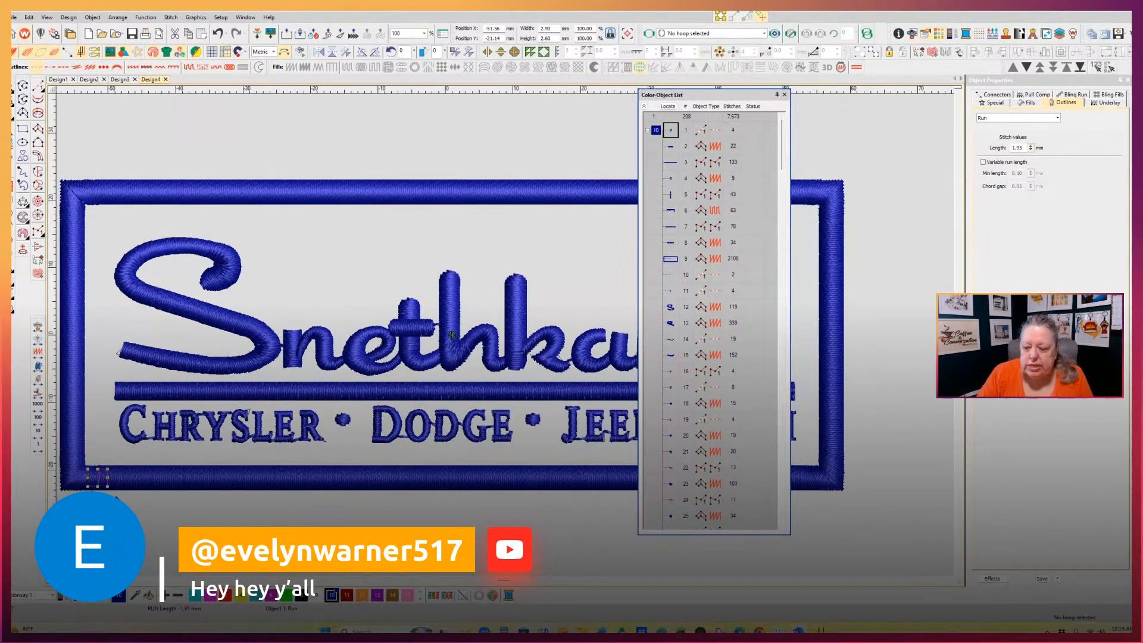
key("Delete")
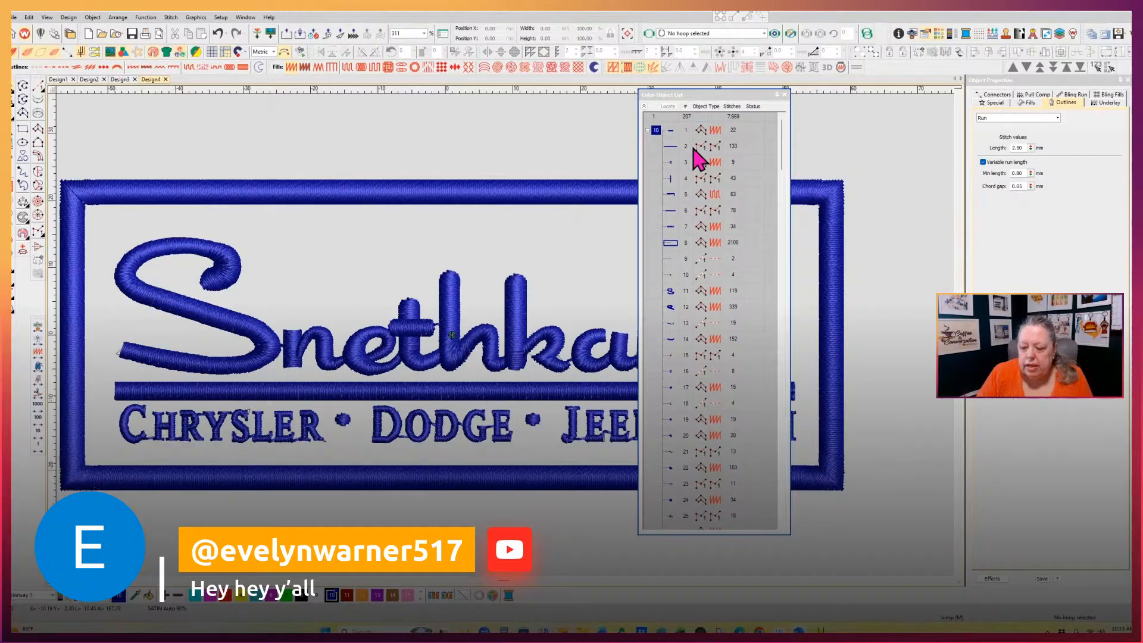
left_click(671, 132)
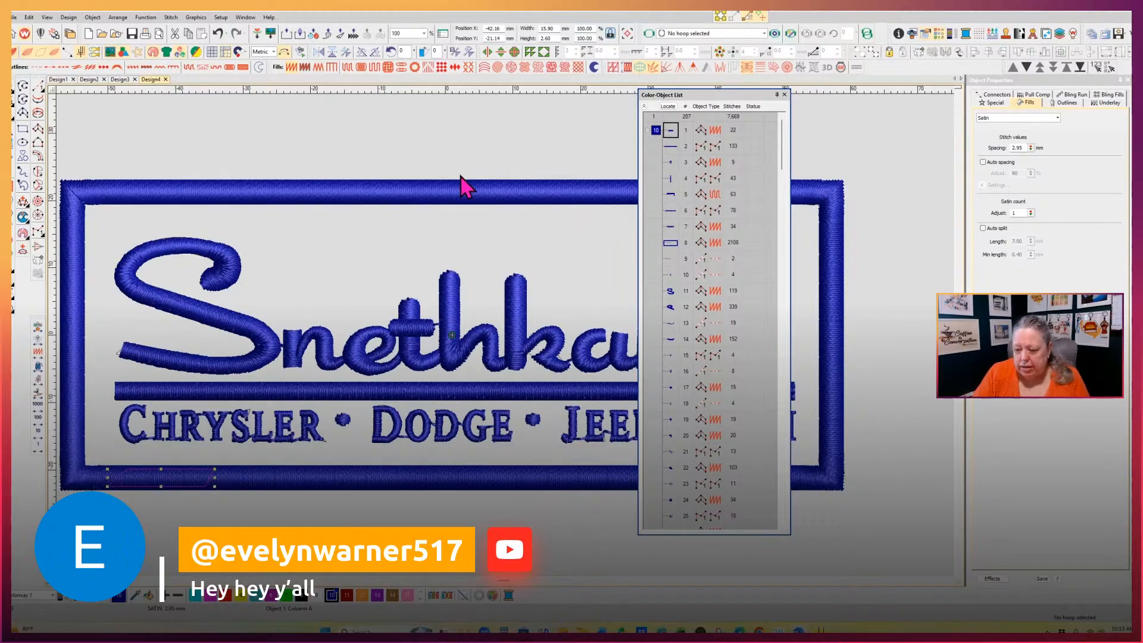
left_click(668, 111)
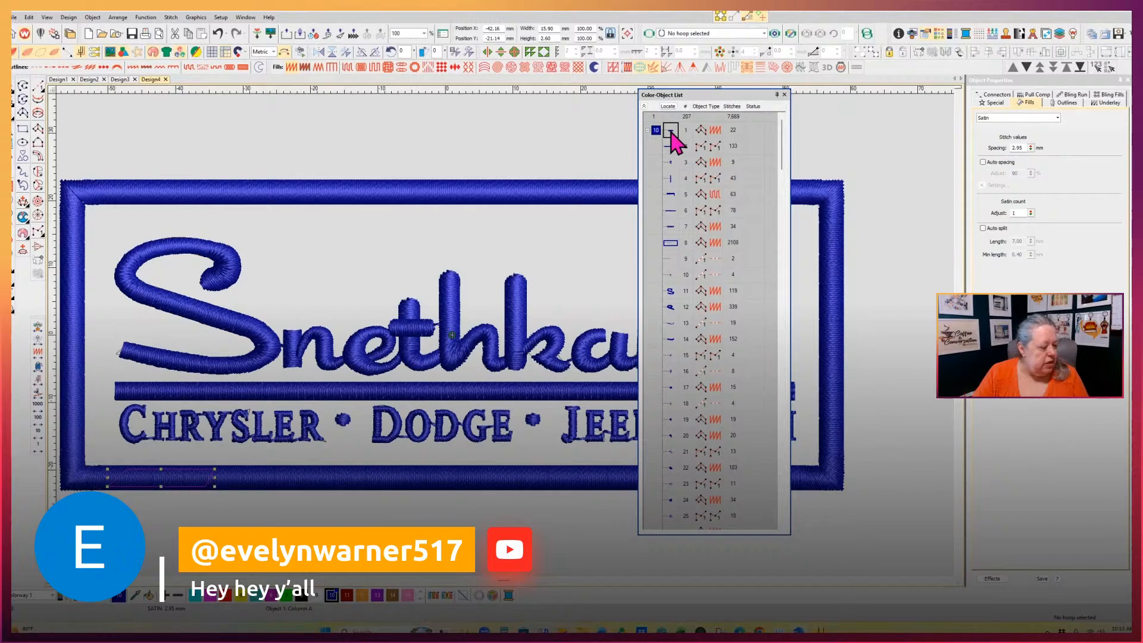
key("Delete")
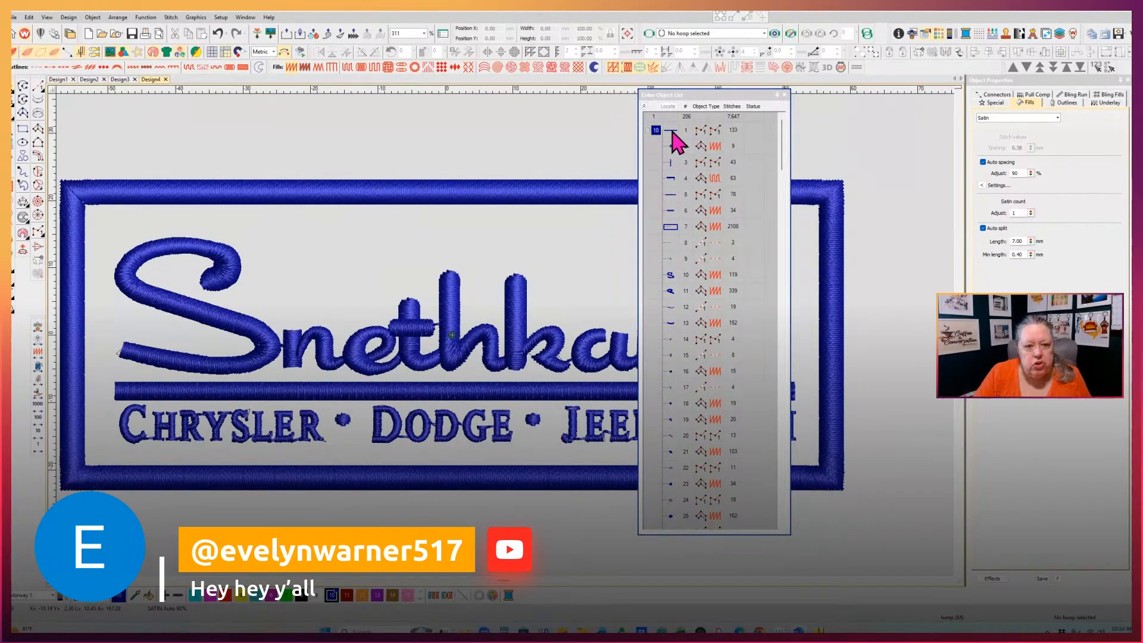
Delete the first seven objects in the sequence, which form the remaining rectangular border and its underlay
left_click(671, 132)
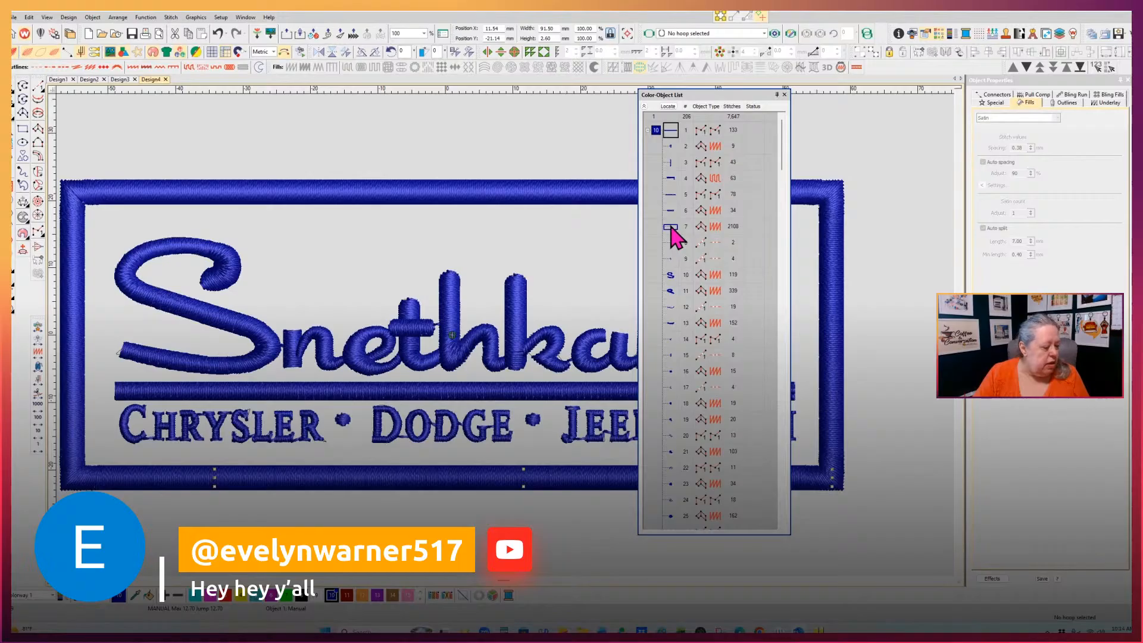
left_click(672, 228, "shift")
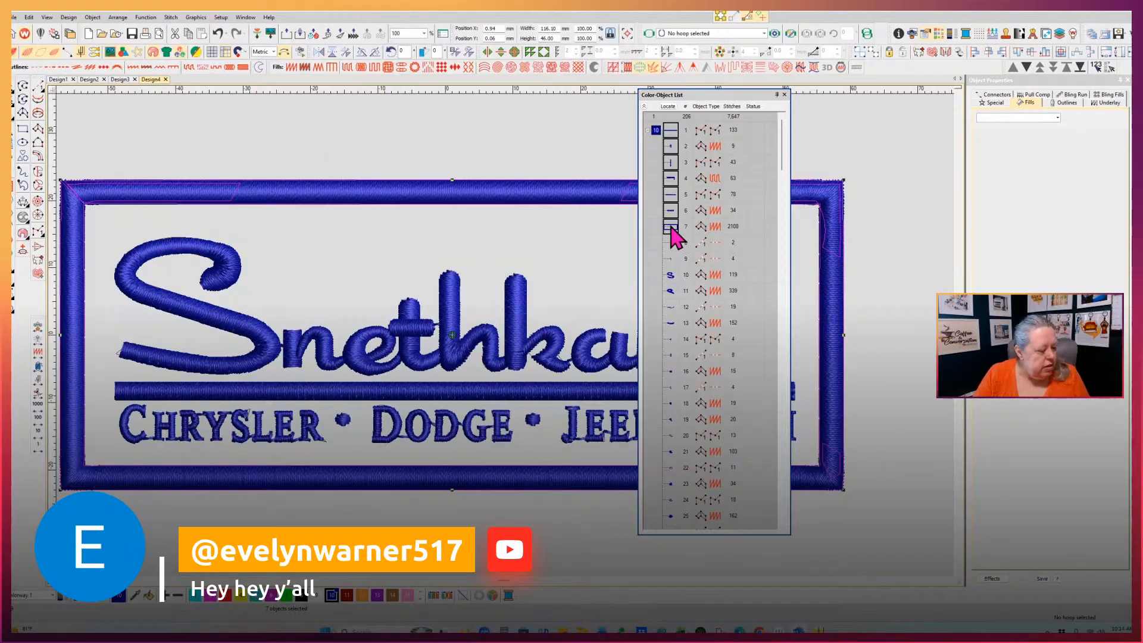
key("Delete")
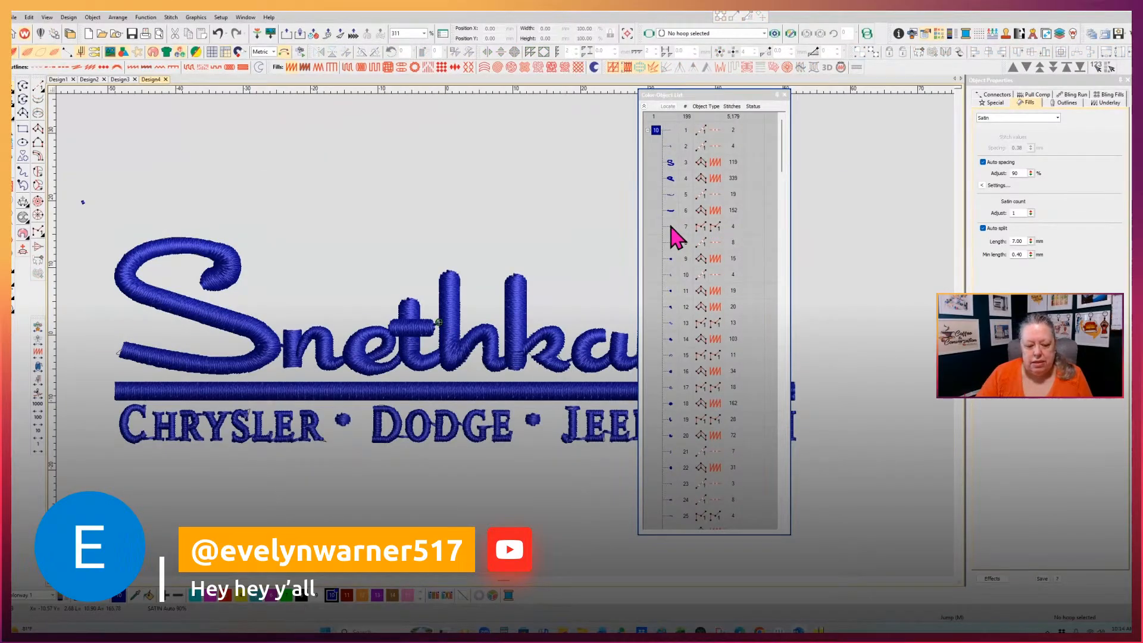
Dock the Color-Object List beside Object Properties and delete the tiny stray run object off the S's upper left
left_click(737, 94)
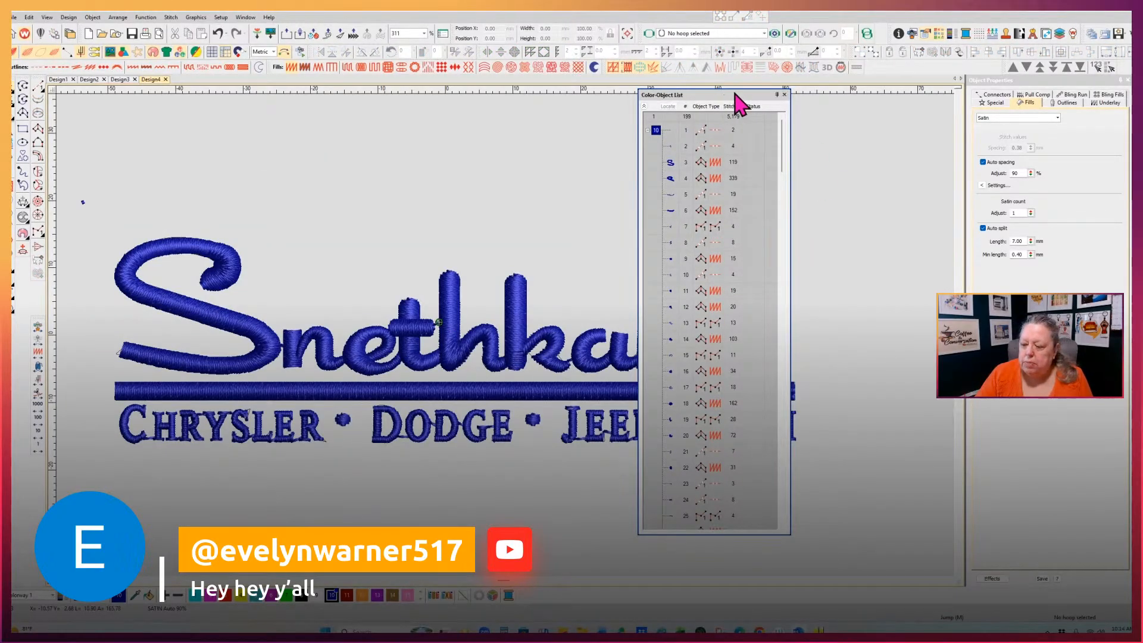
left_click_drag(737, 94, 960, 110)
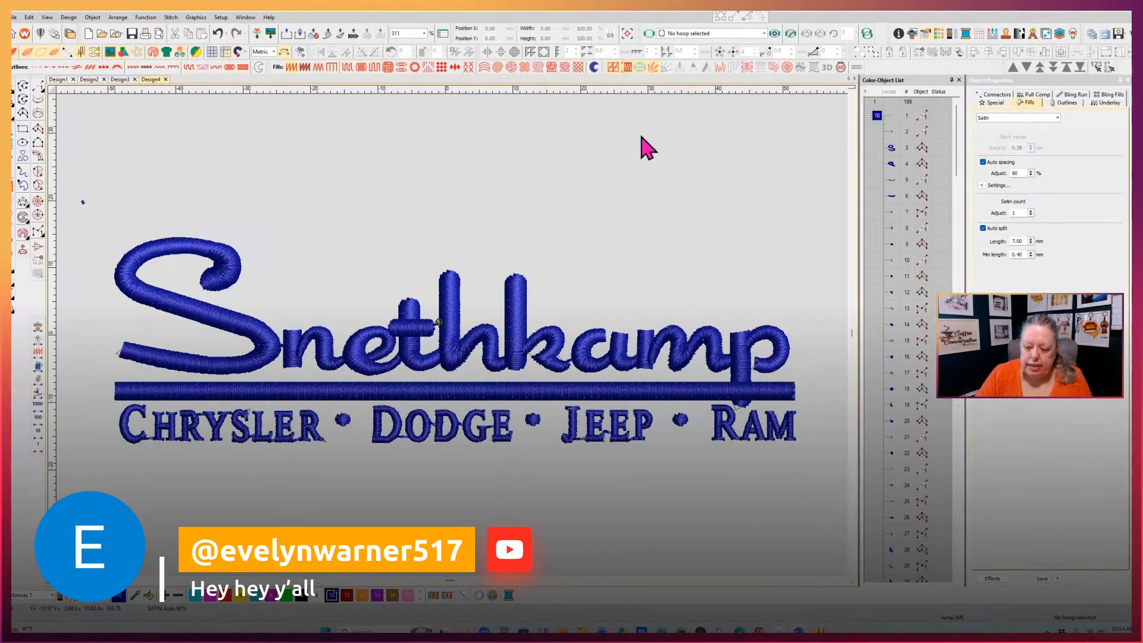
left_click(424, 34)
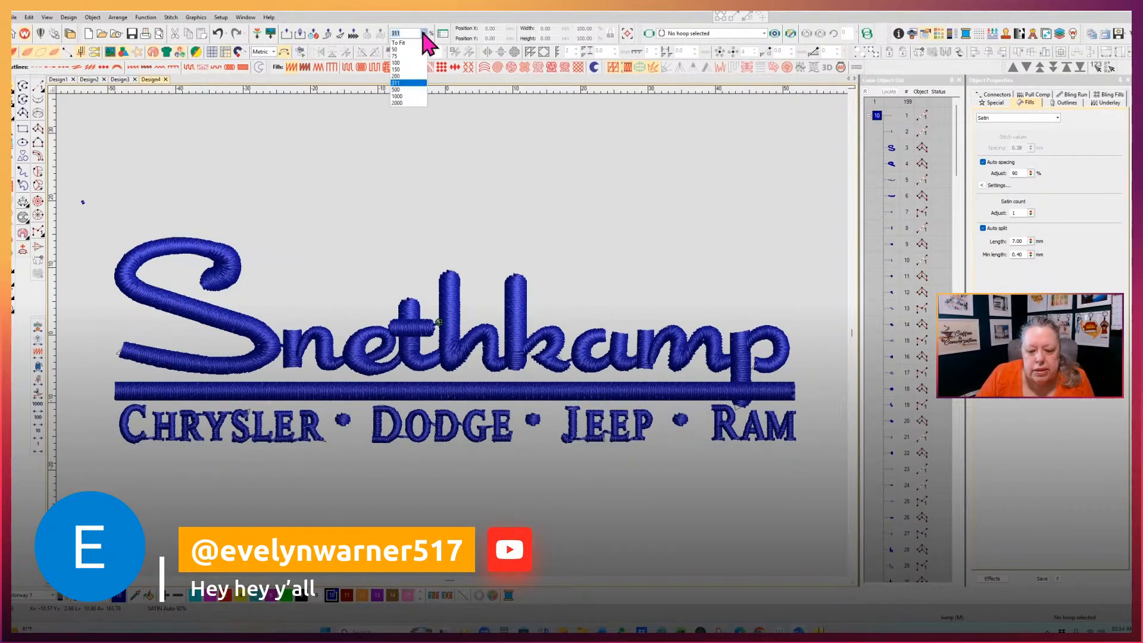
left_click(405, 77)
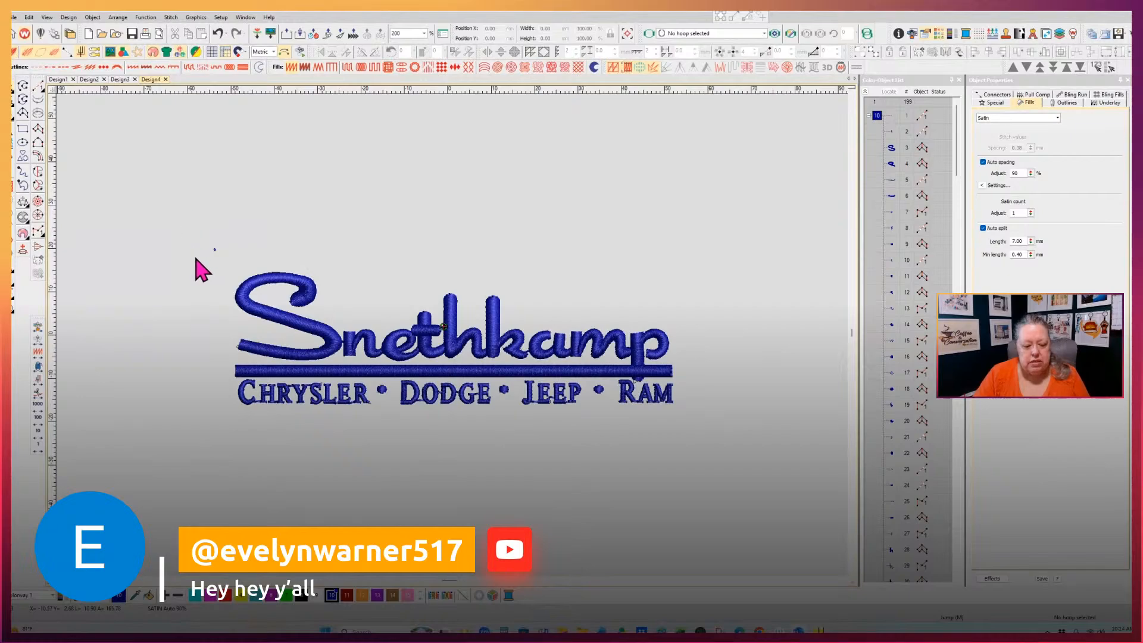
left_click_drag(179, 206, 239, 289)
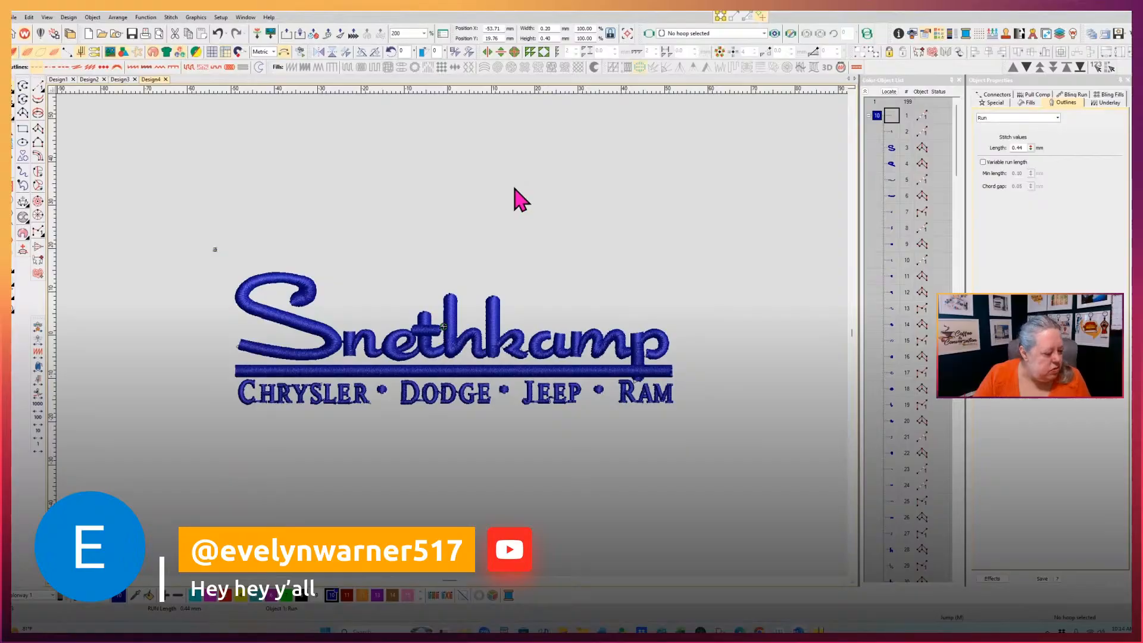
key("Delete")
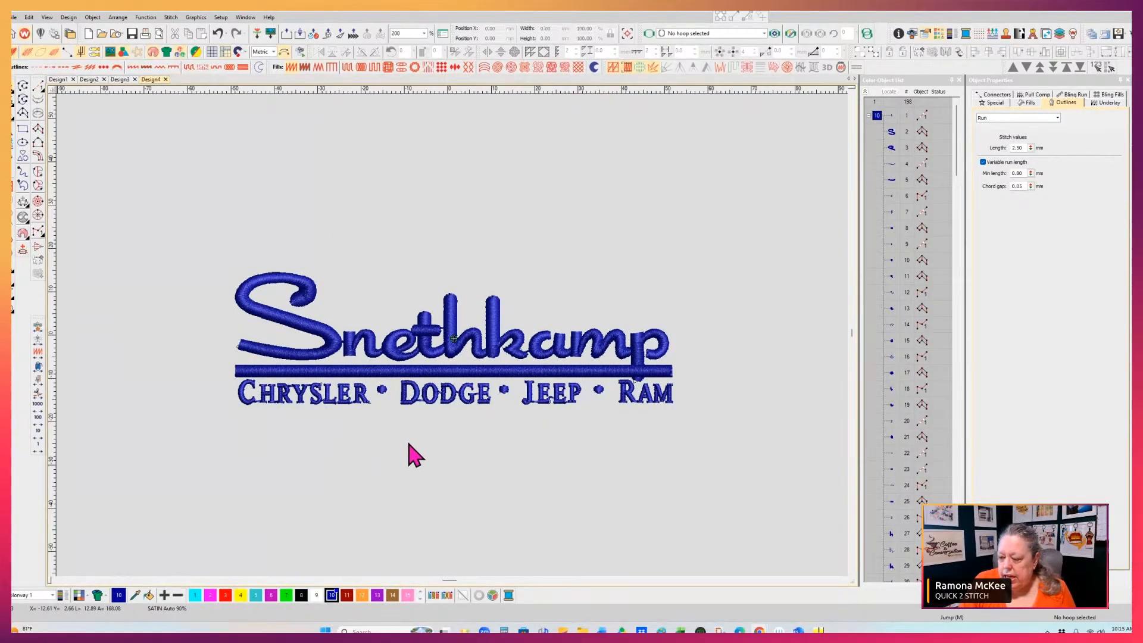
Select all objects of the letter p and move them two places later in the stitch sequence, after the two underline objects
left_click(891, 117)
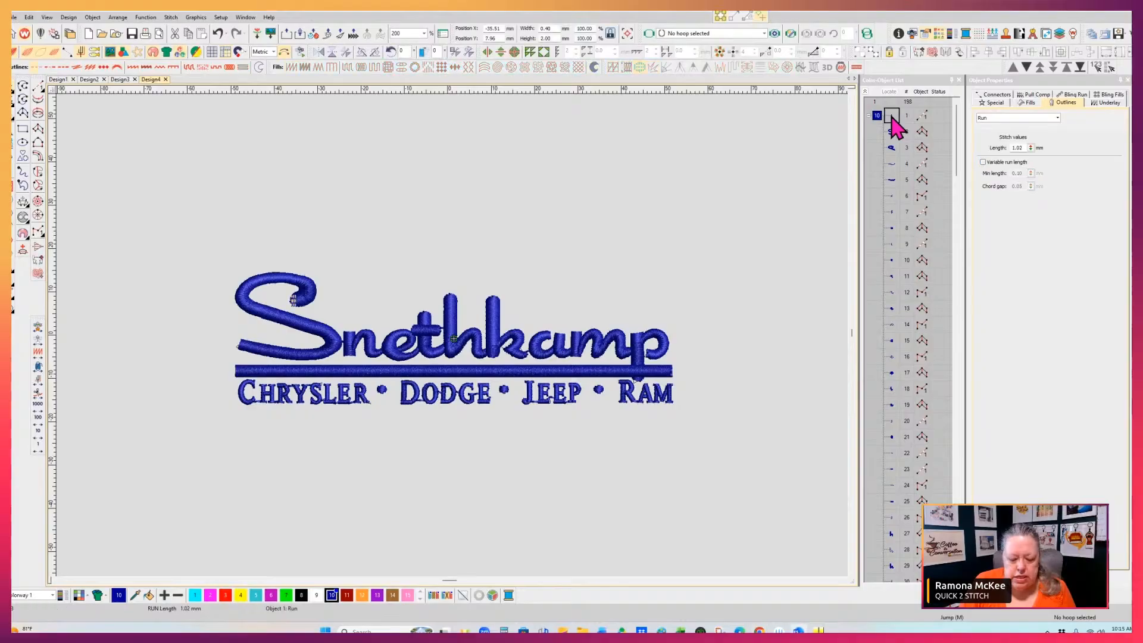
left_click(694, 192)
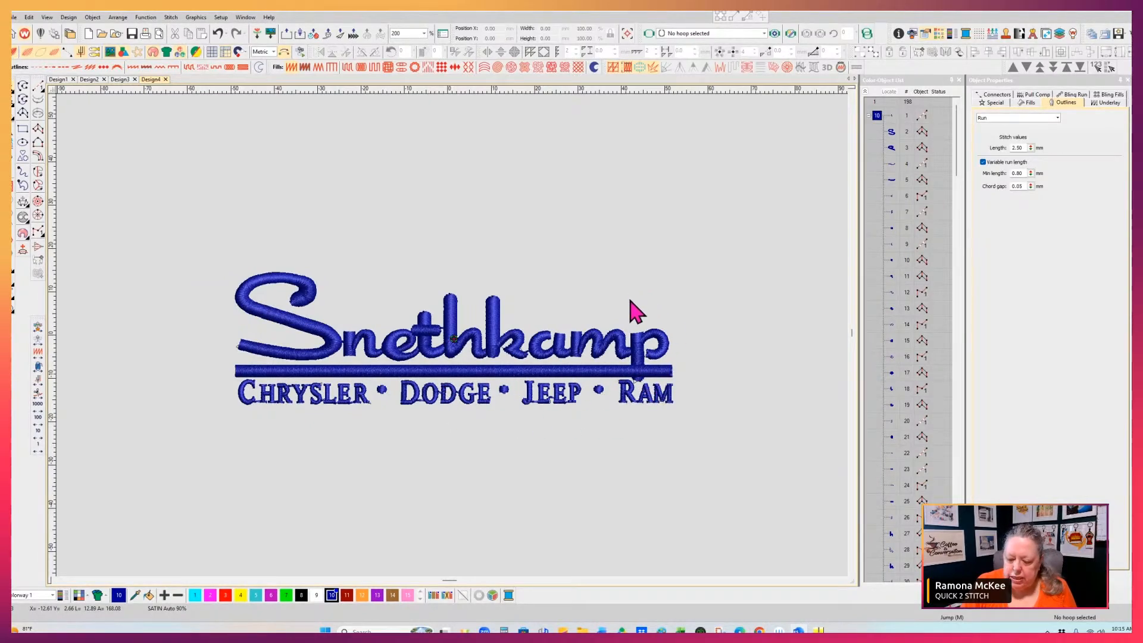
left_click(634, 370)
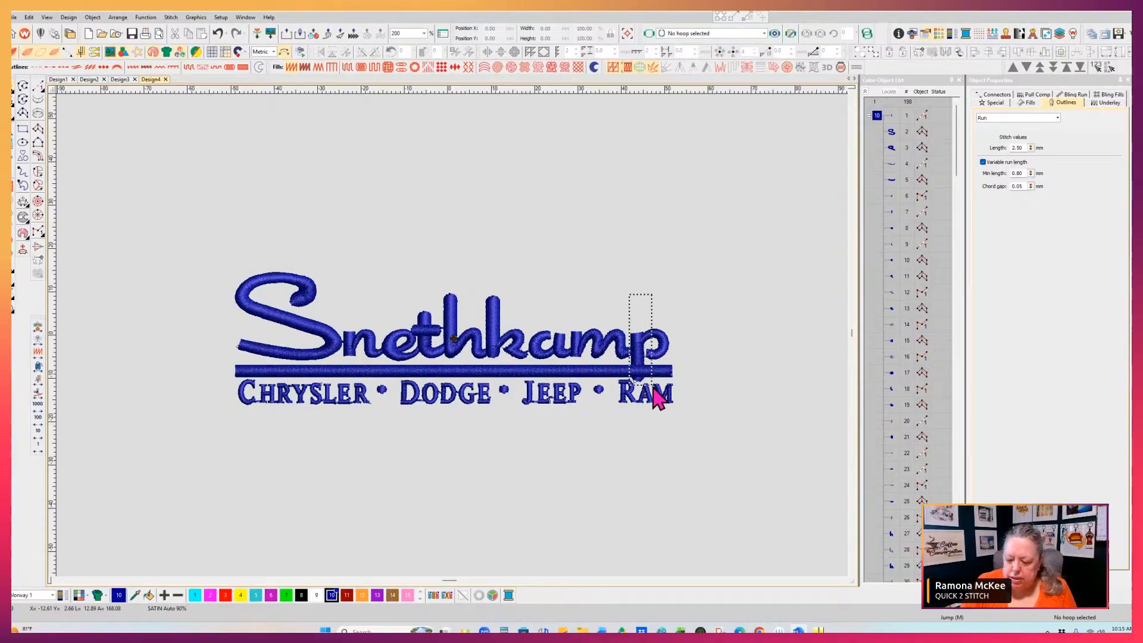
left_click_drag(674, 387, 671, 386)
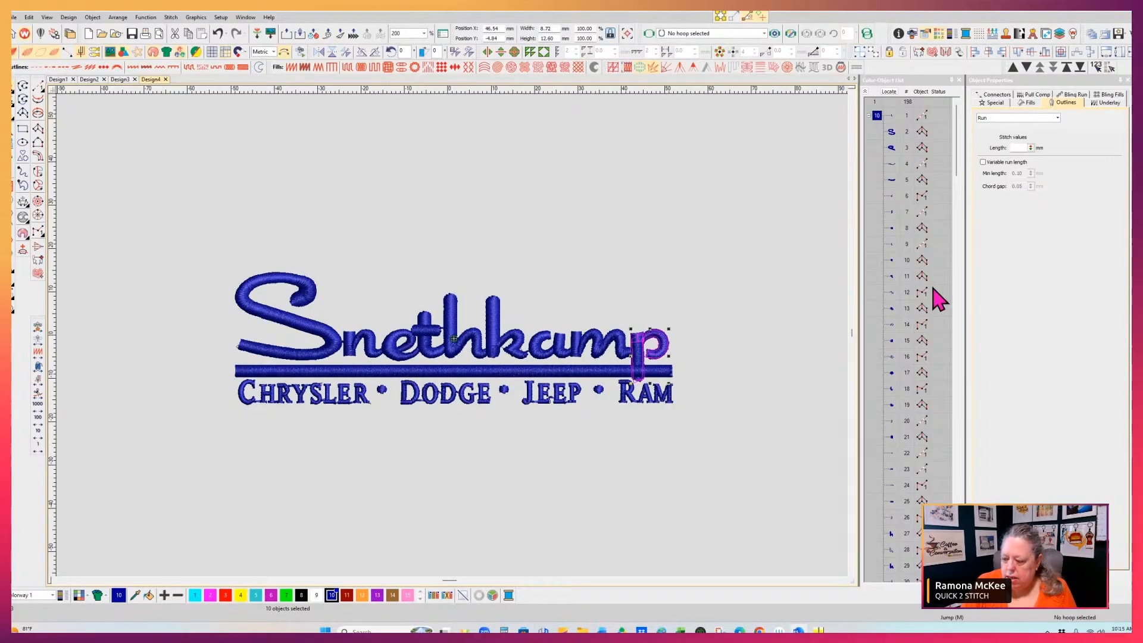
left_click_drag(959, 170, 959, 276)
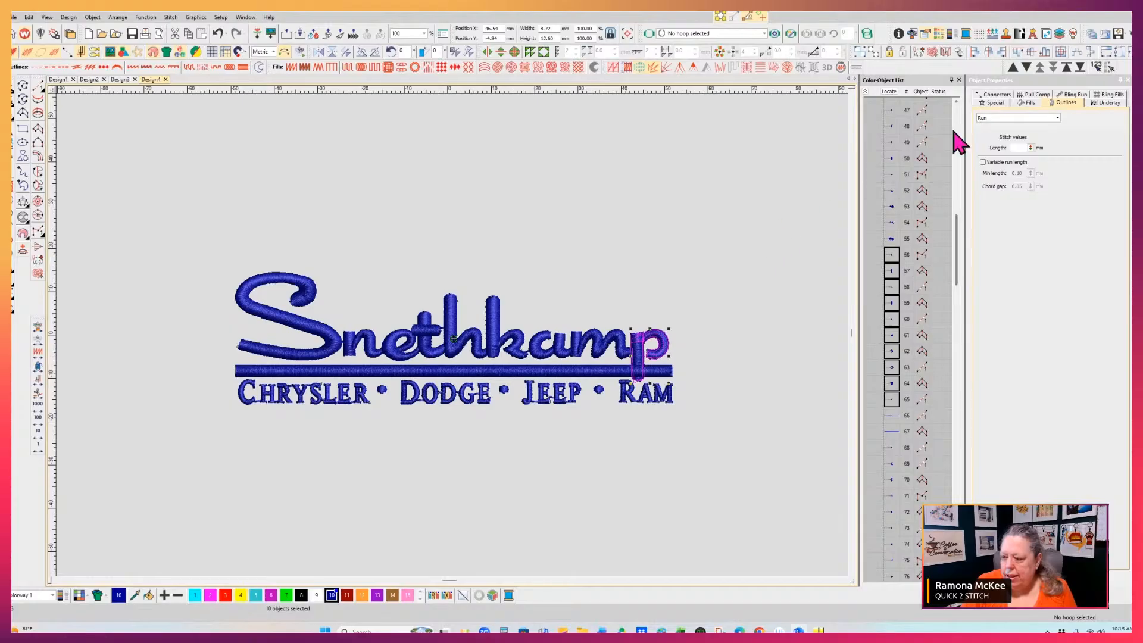
left_click(1028, 68)
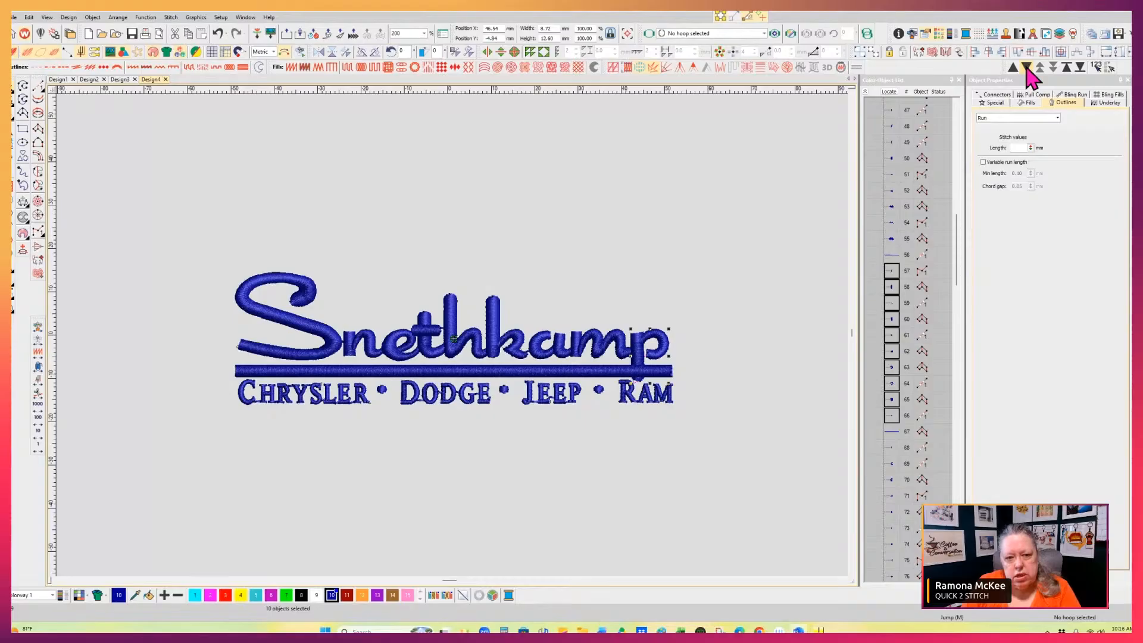
left_click(1027, 68)
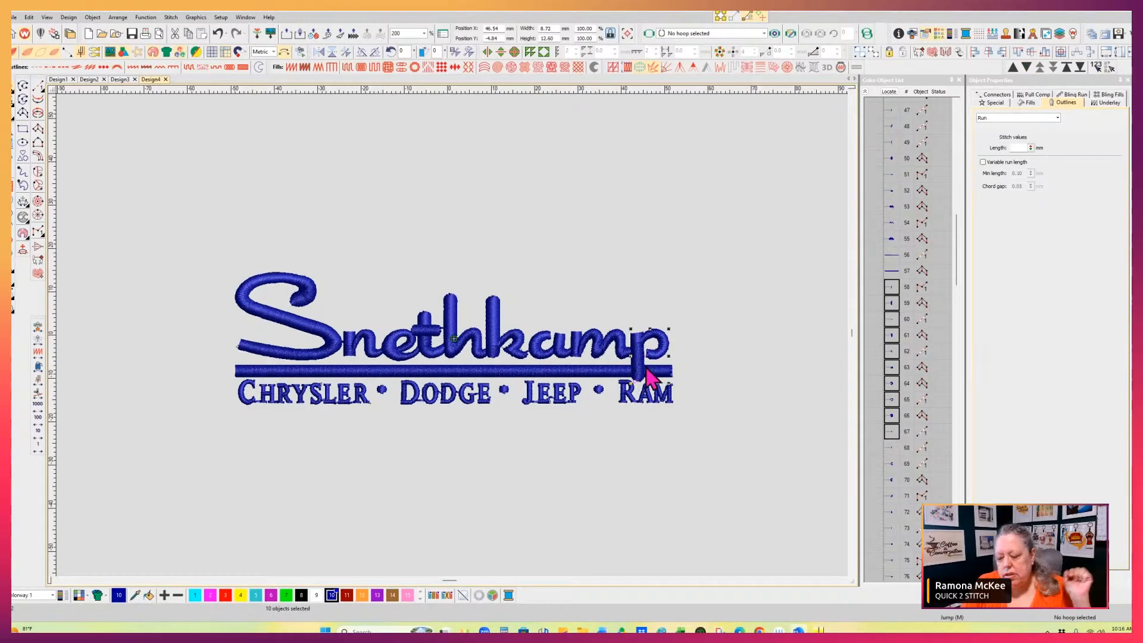
left_click(681, 281)
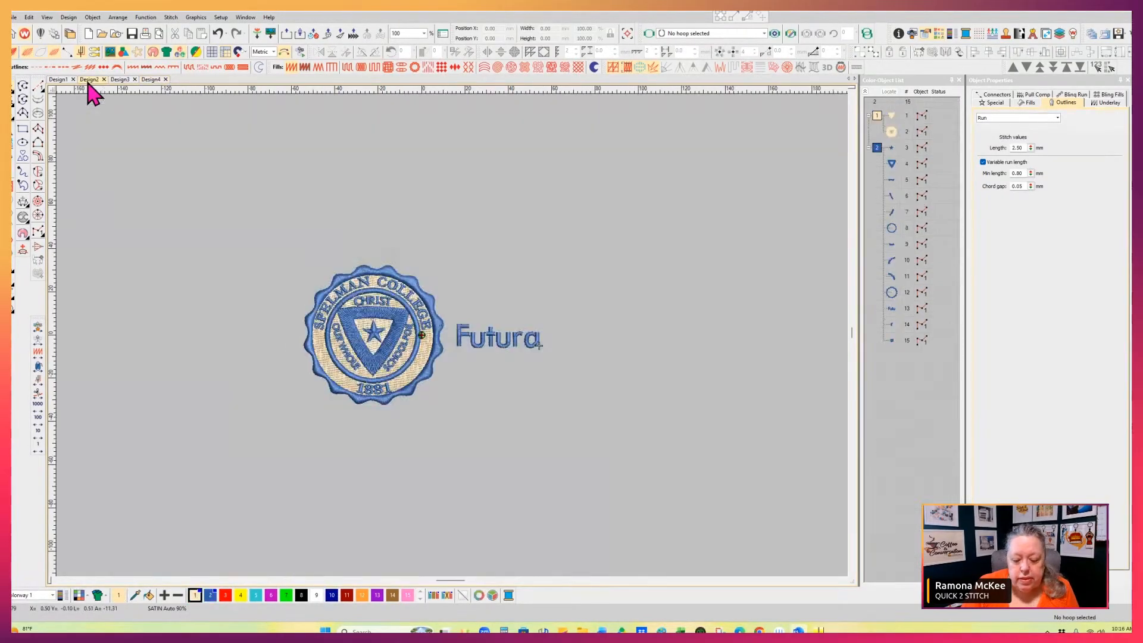
In Design2, move the three Futura lettering objects away from the seal to about X 77 mm, Y 74 mm
left_click(89, 79)
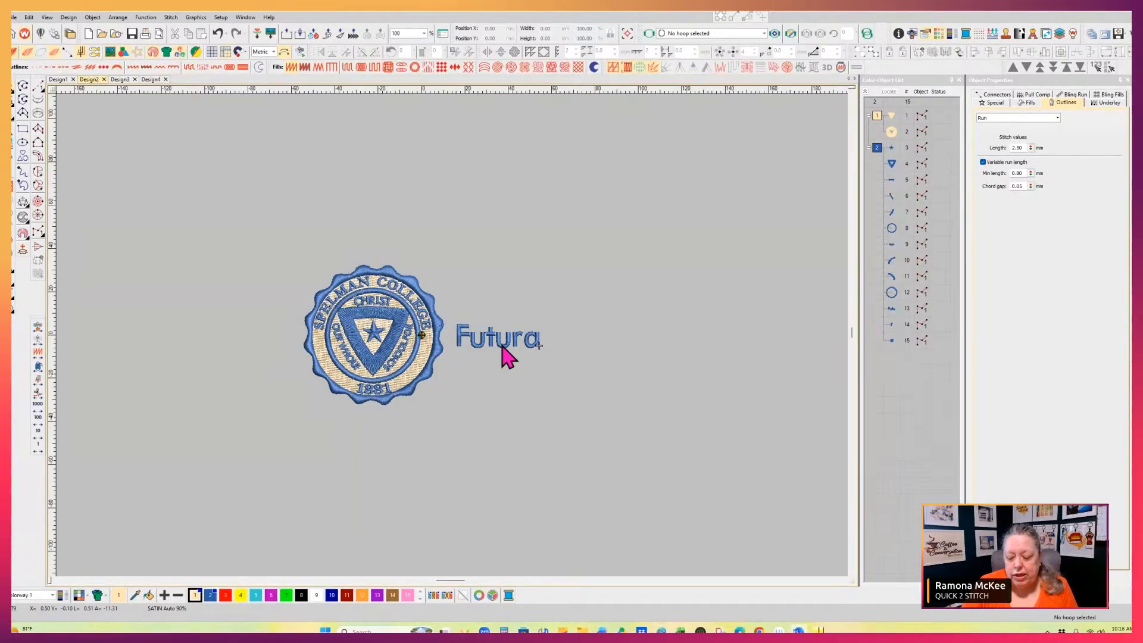
mouse_move(503, 355)
left_mouse_down()
mouse_move(563, 340)
mouse_move(504, 347)
left_mouse_up()
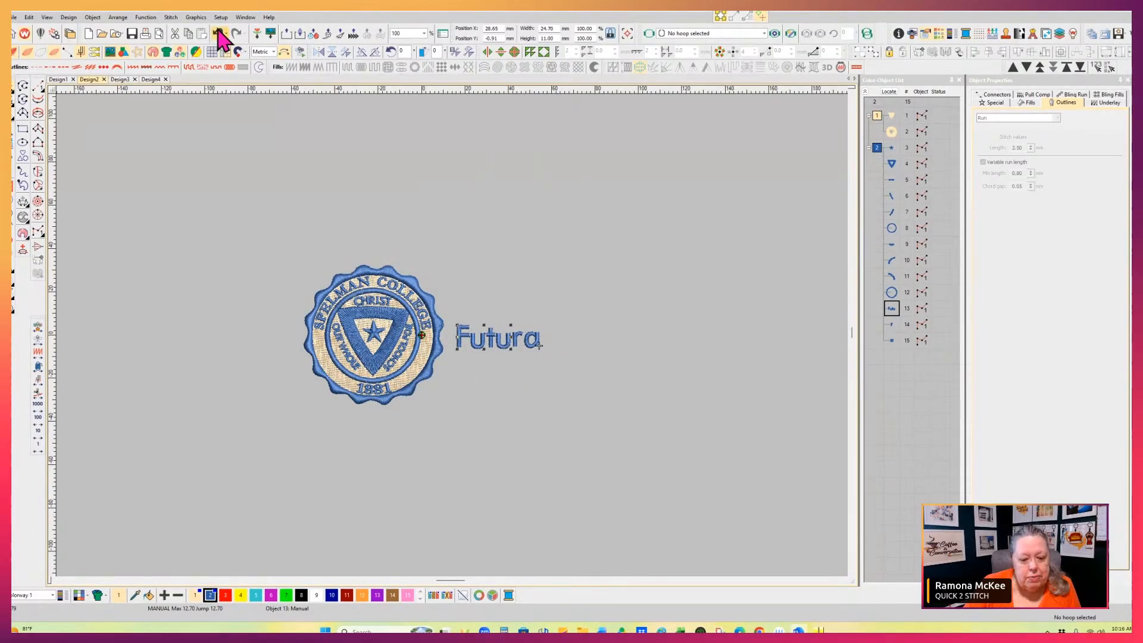
left_click_drag(586, 290, 449, 388)
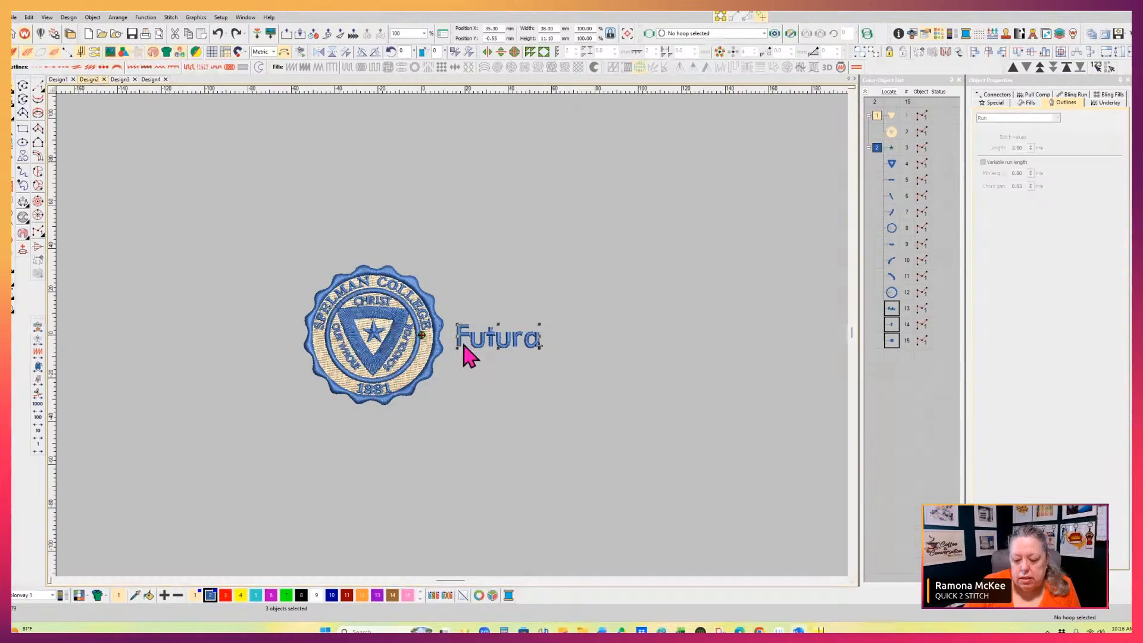
left_click_drag(463, 349, 557, 186)
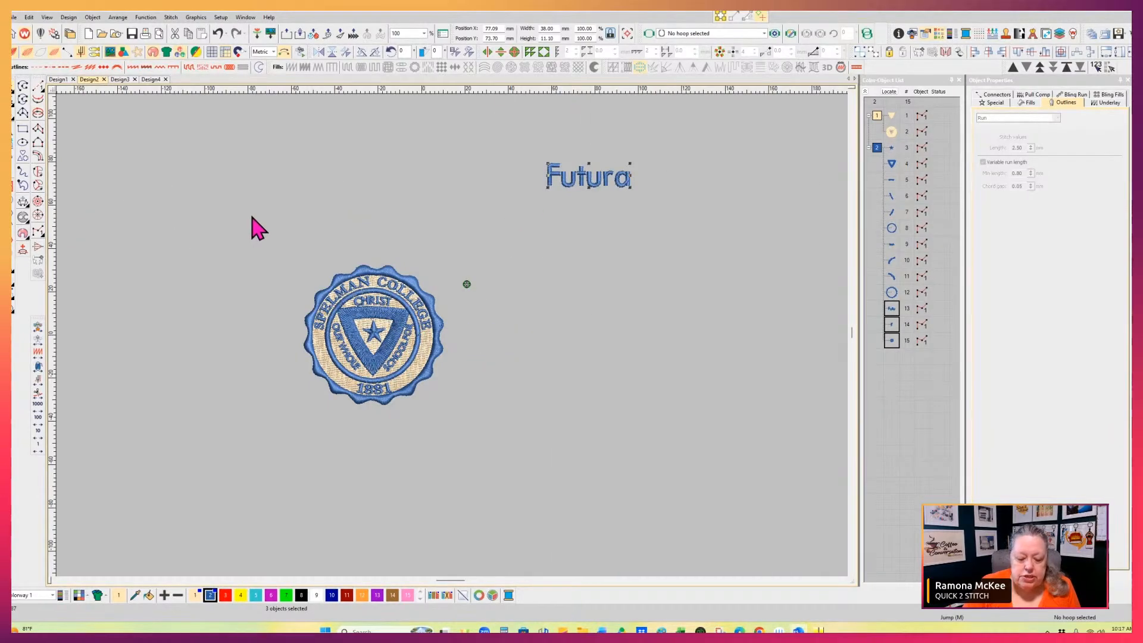
left_click_drag(250, 215, 463, 470)
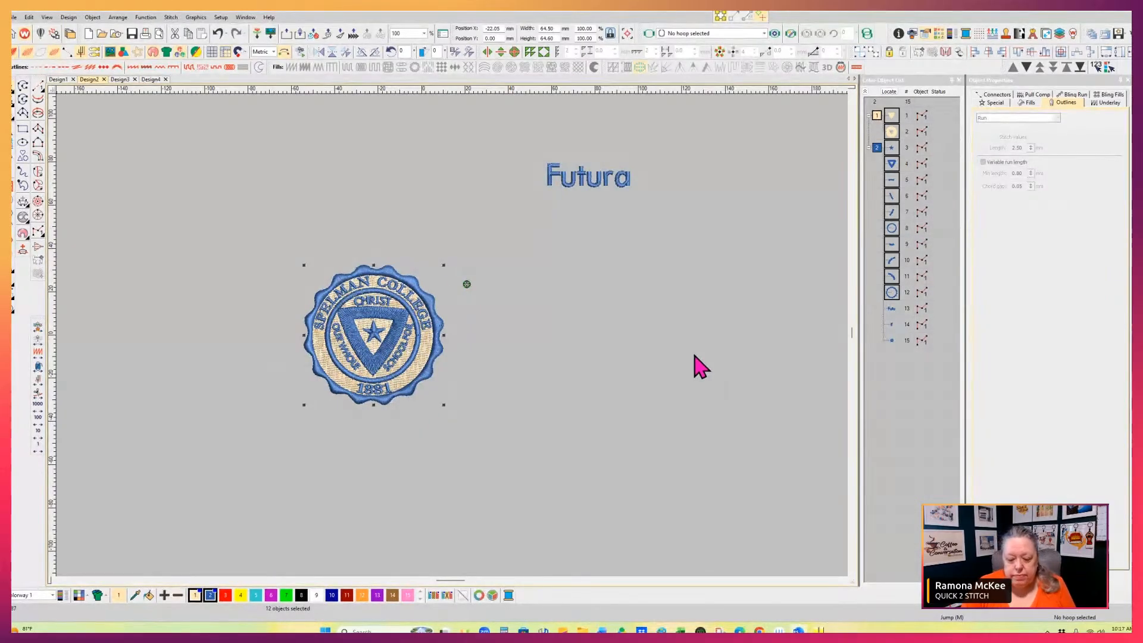
left_click(700, 366)
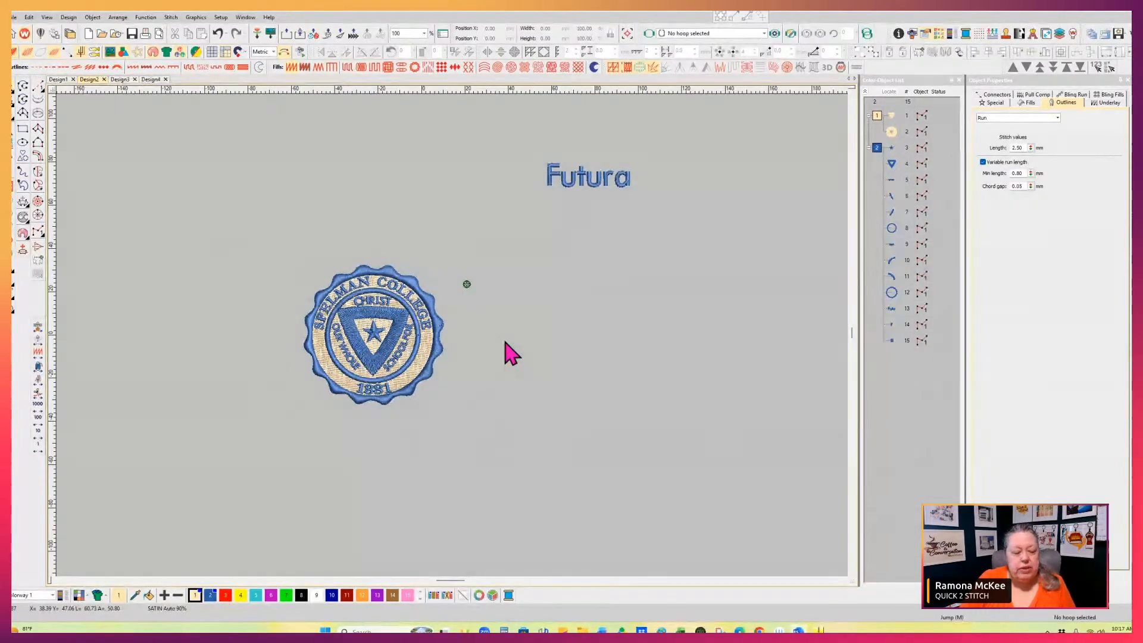
Recolor the seal's SCHOOL FOR lettering green, undo a trial deletion of it and move it off to the right of the seal
left_click(407, 357)
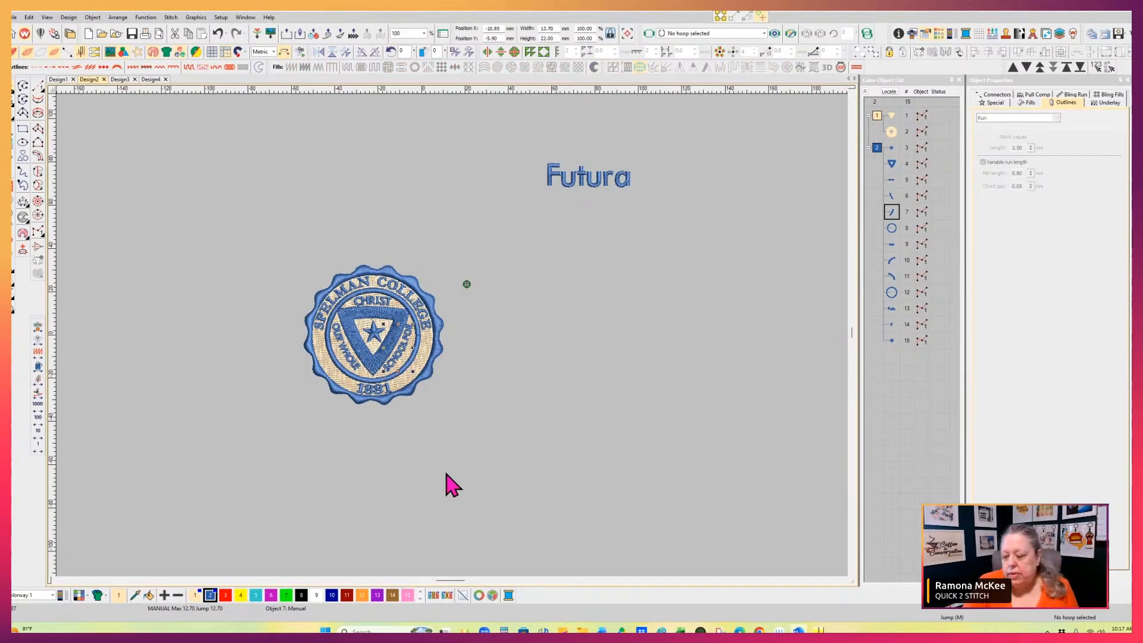
left_click(288, 595)
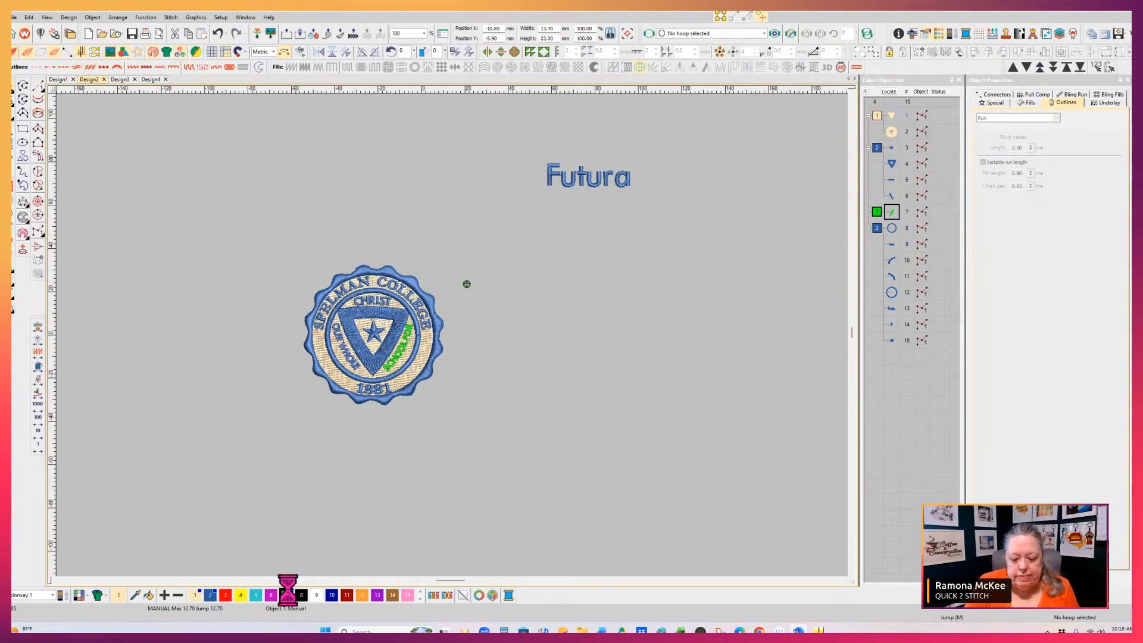
key("Delete")
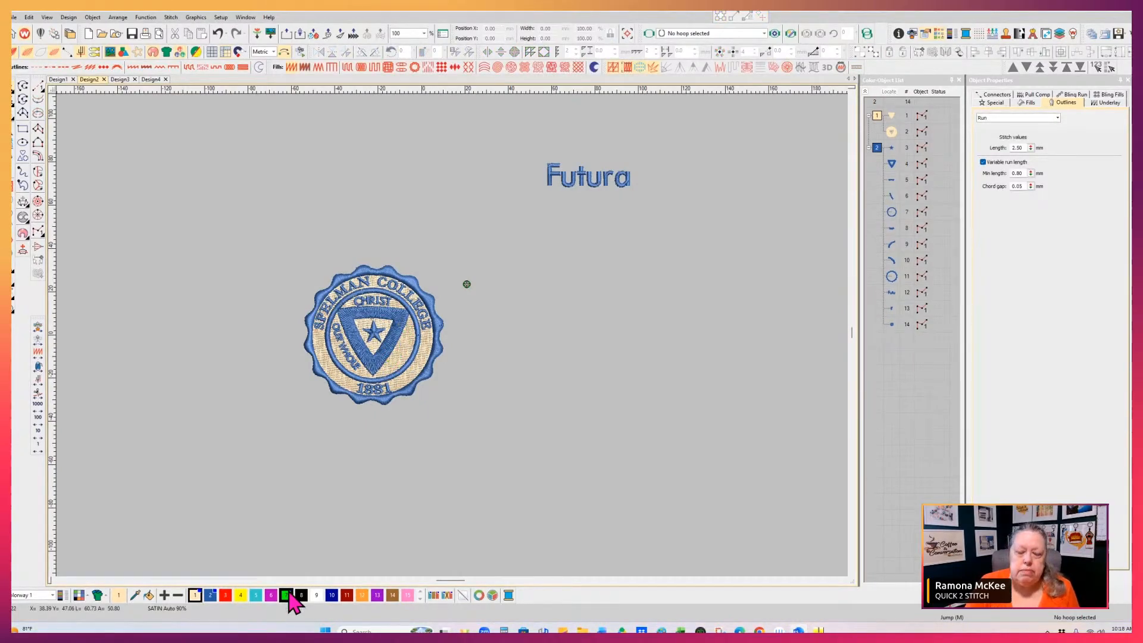
left_click(218, 33)
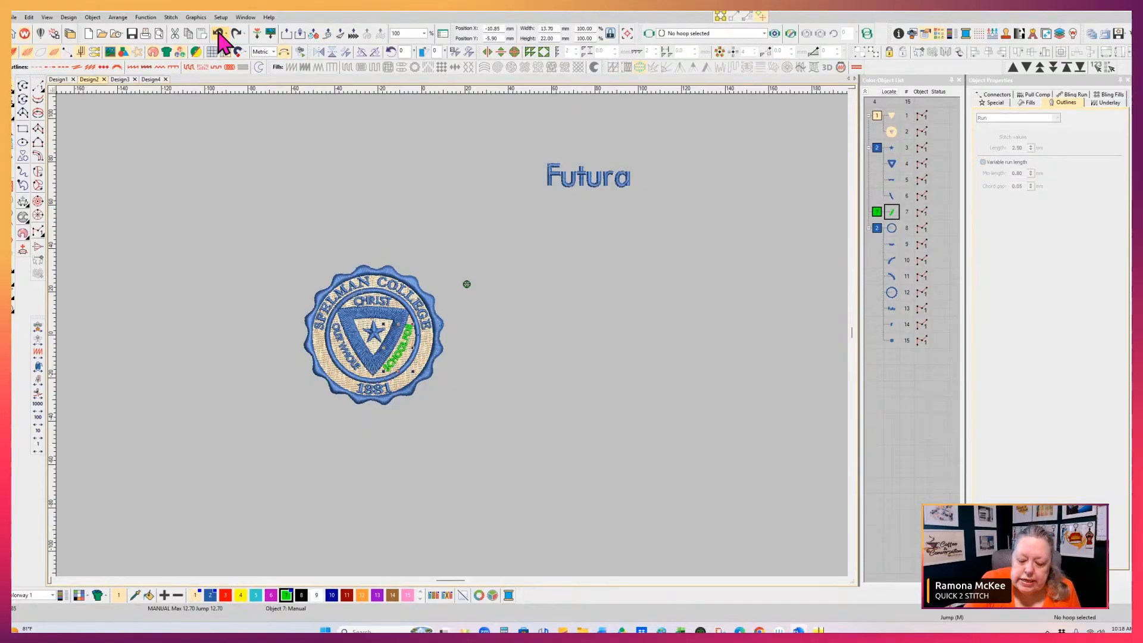
left_click_drag(405, 348, 636, 337)
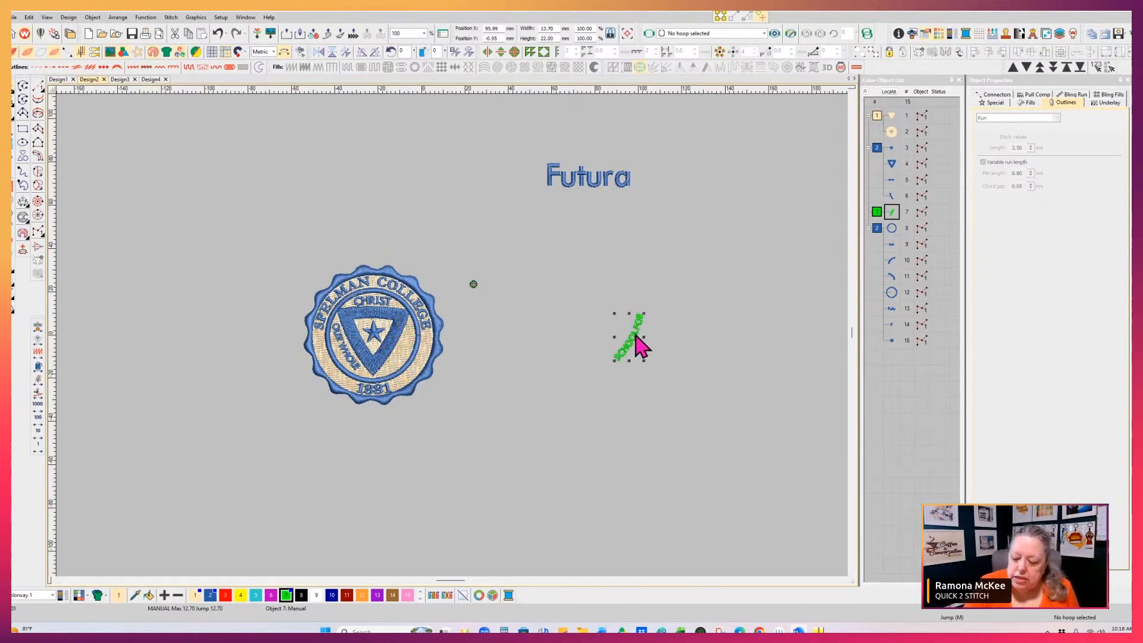
left_click(801, 413)
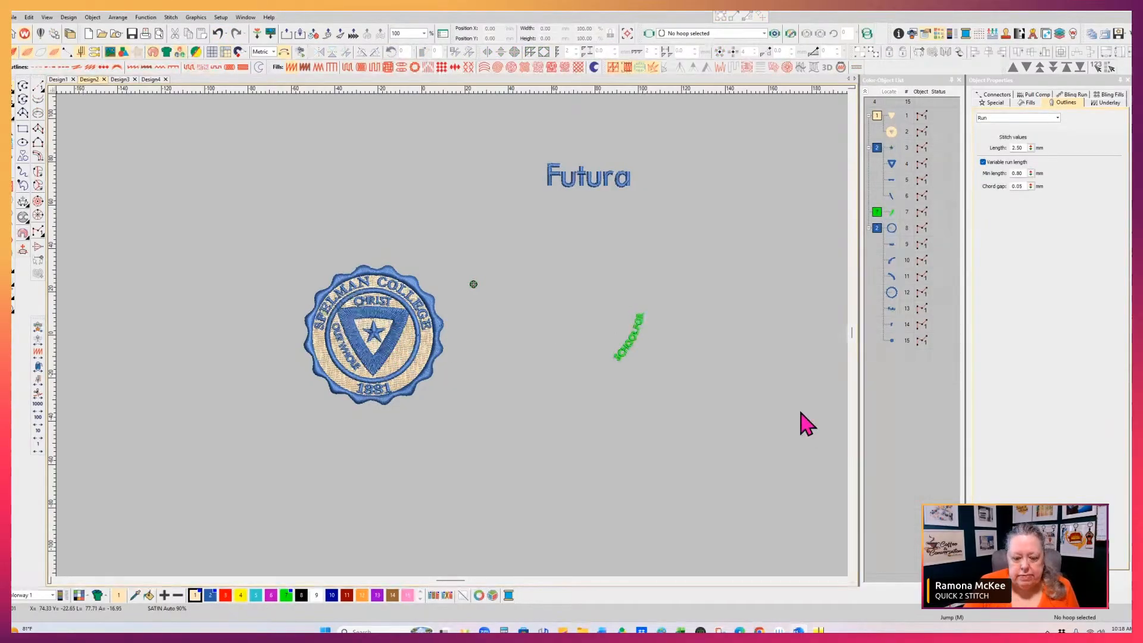
Recolor the seal's OUR WHOLE and CHRIST lettering green and move both off the seal, near the SCHOOL FOR lettering
left_click(345, 352)
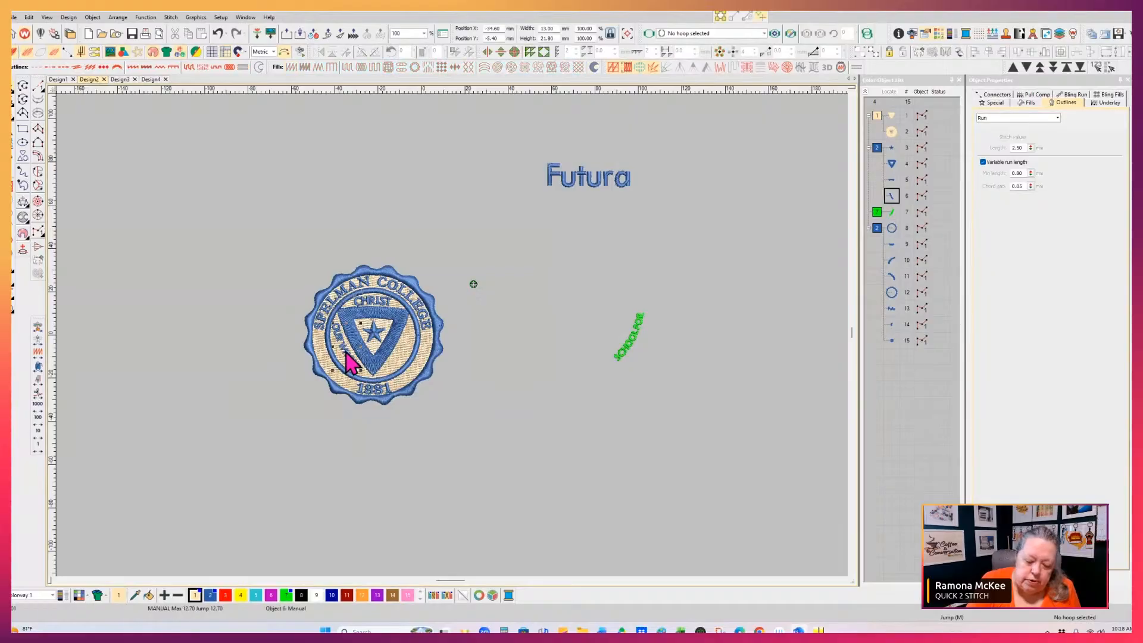
left_click(286, 597)
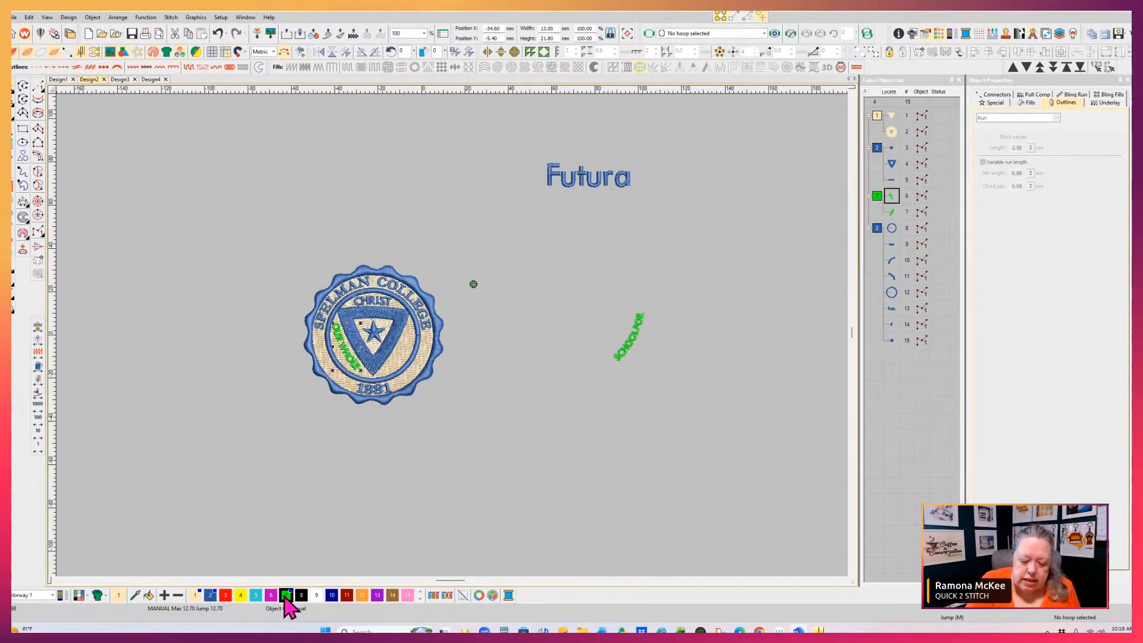
left_click_drag(363, 365, 609, 326)
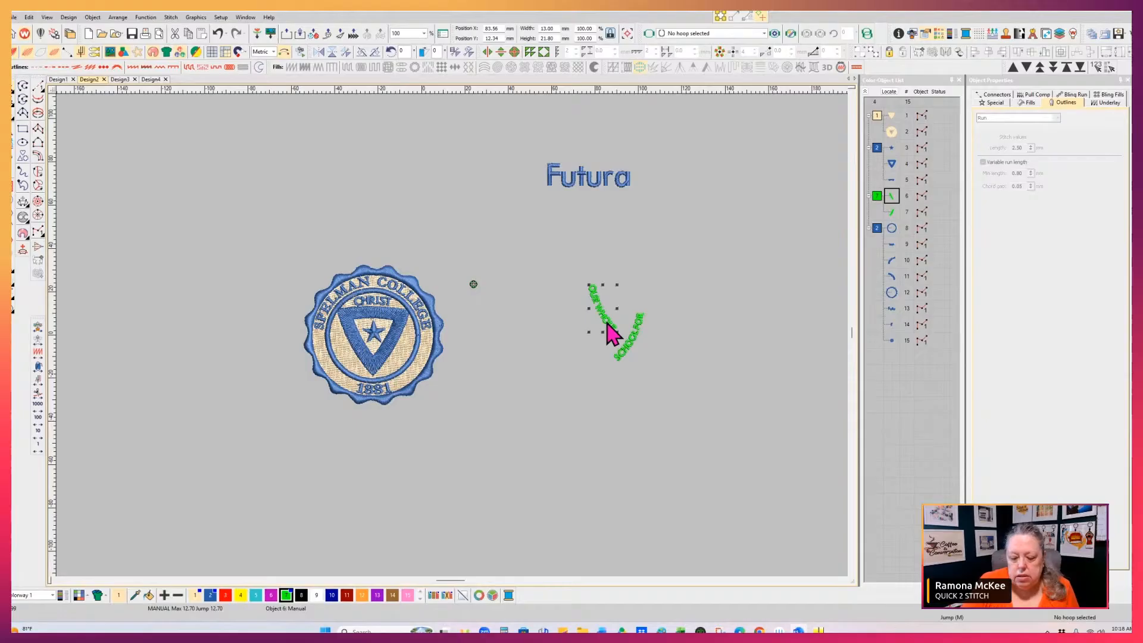
left_click(387, 322)
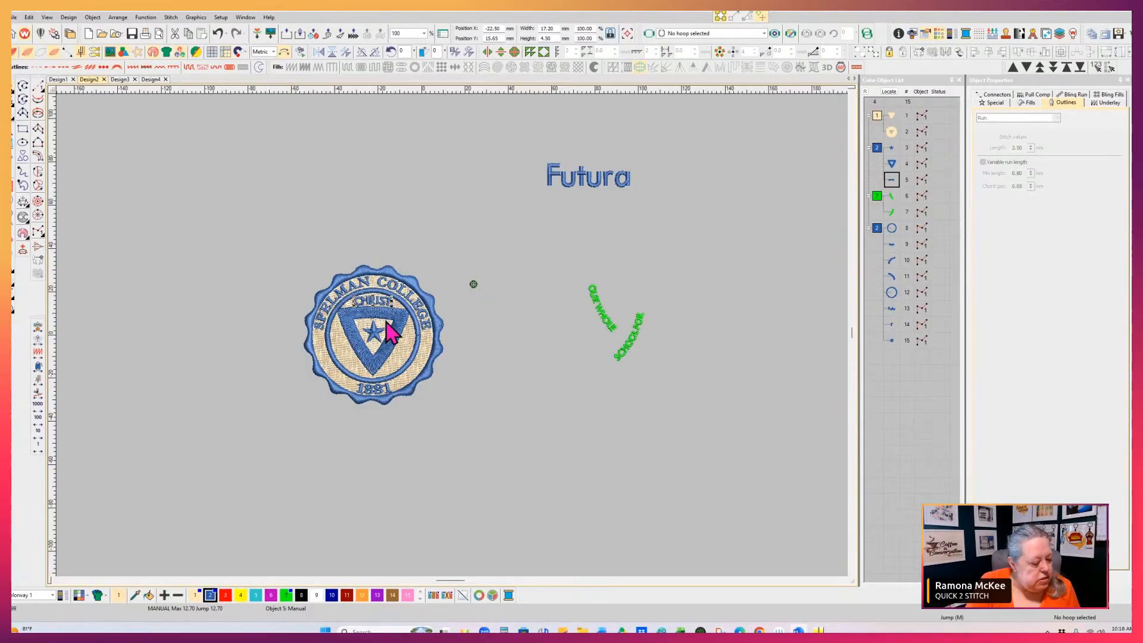
left_click(286, 596)
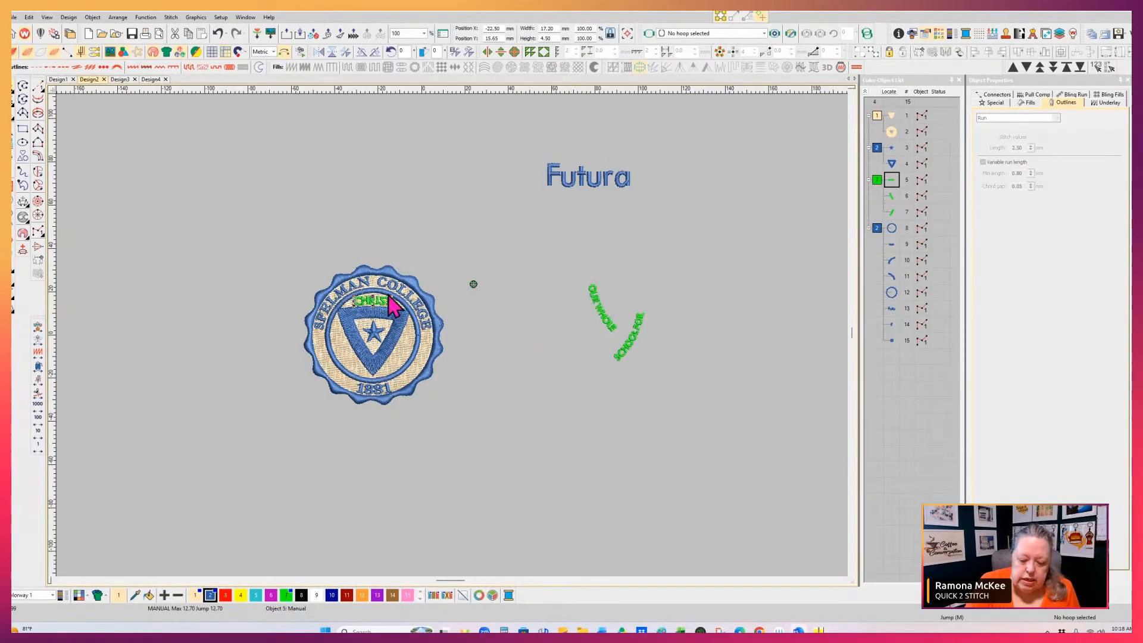
left_click_drag(389, 311, 608, 260)
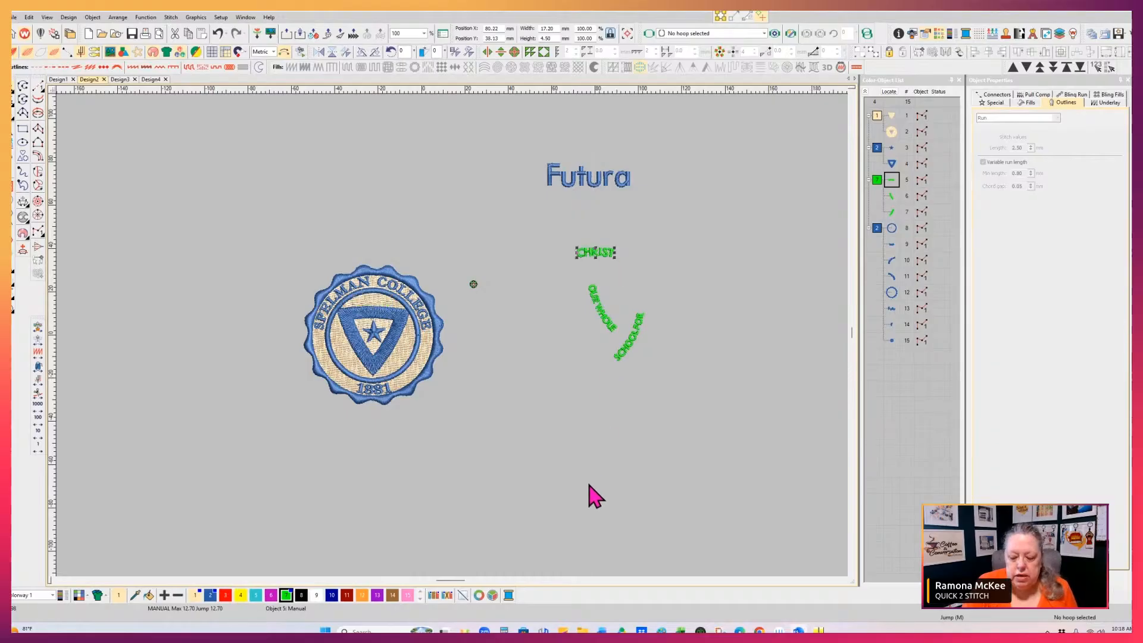
Create Block2 lettering reading OUR WHOLE SCHOOL FOR on one line and CHRIST on the next, placed below the seal
left_click(595, 492)
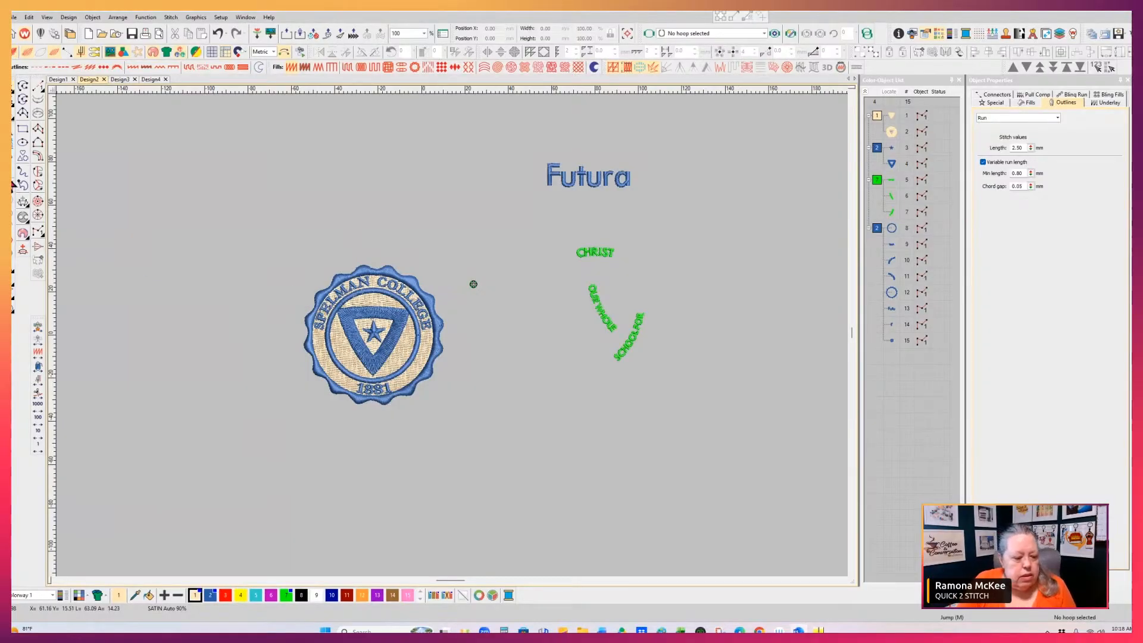
left_click(14, 135)
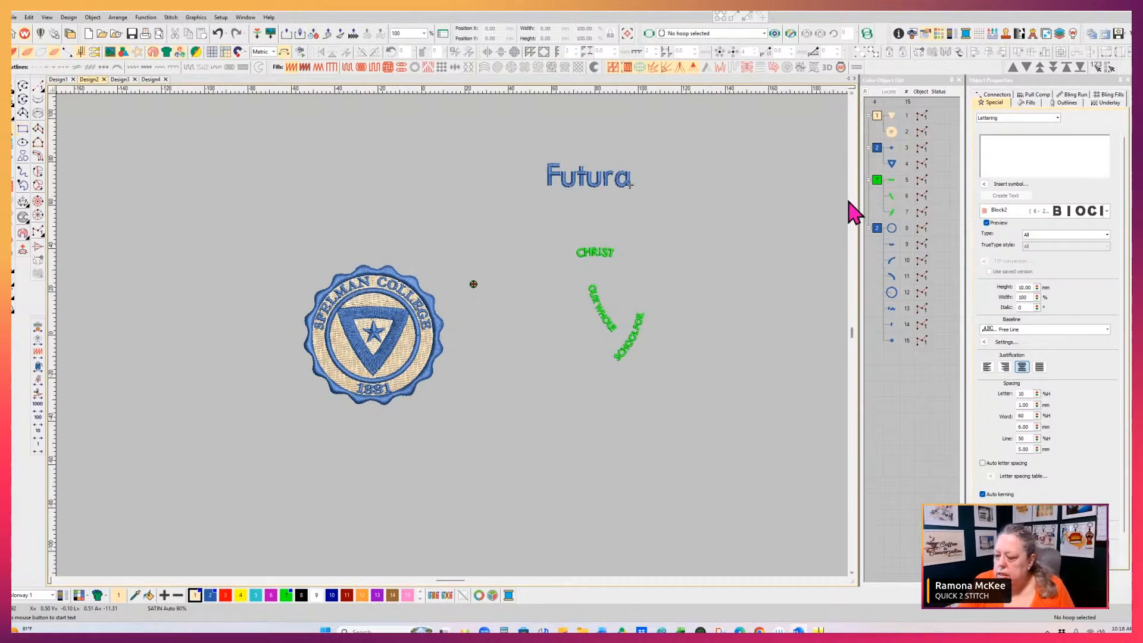
left_click(1025, 154)
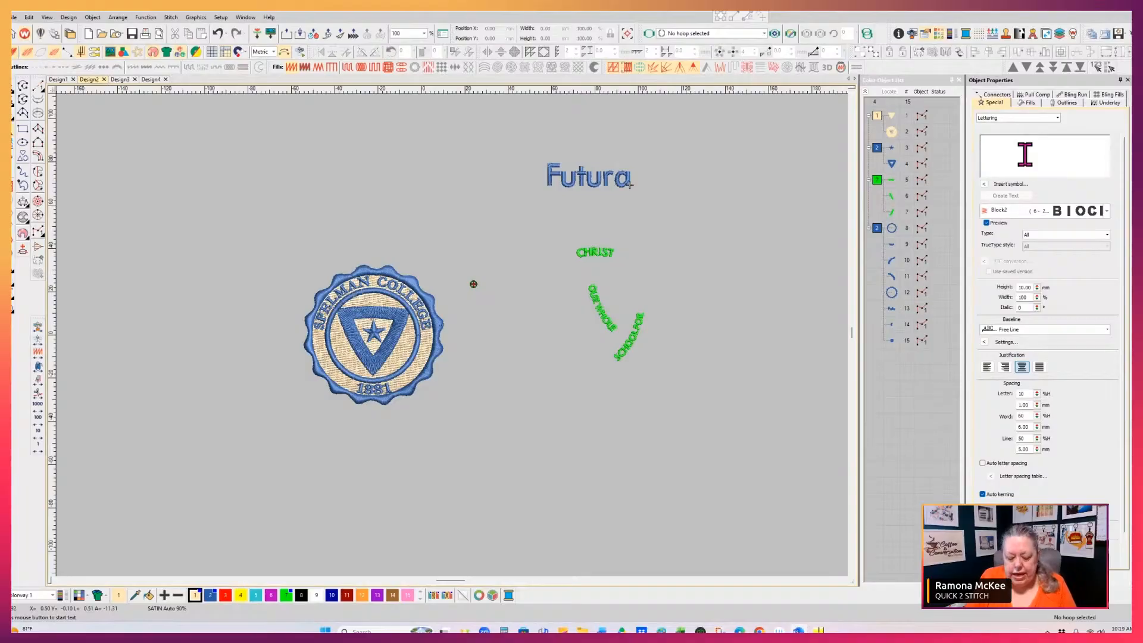
key("Caps_Lock")
type("OUR")
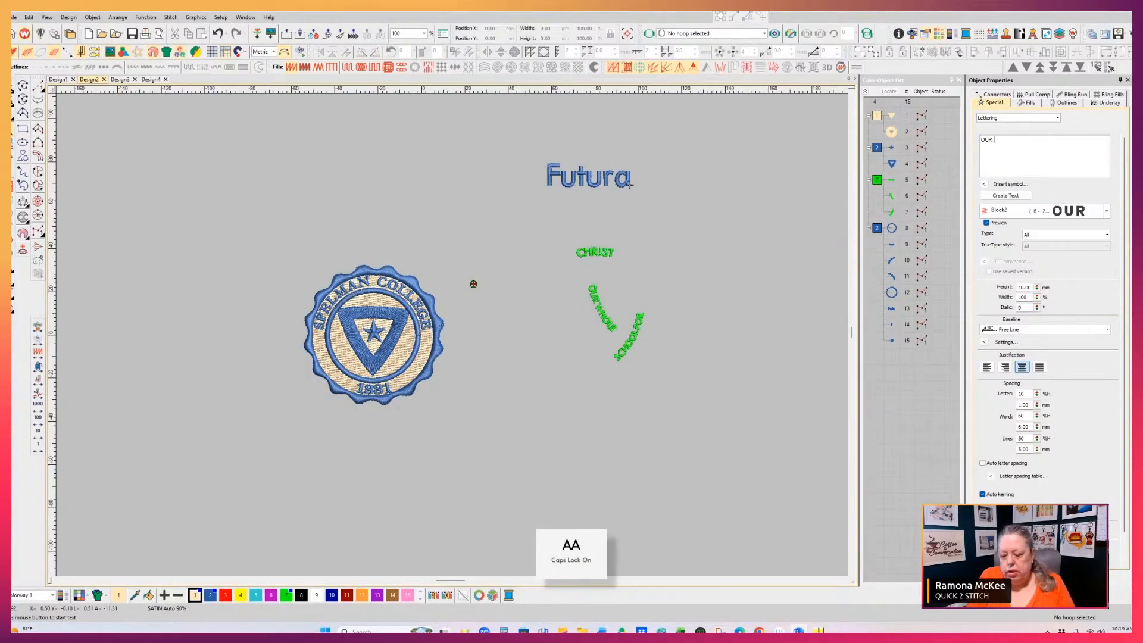
type(" WHOLE ")
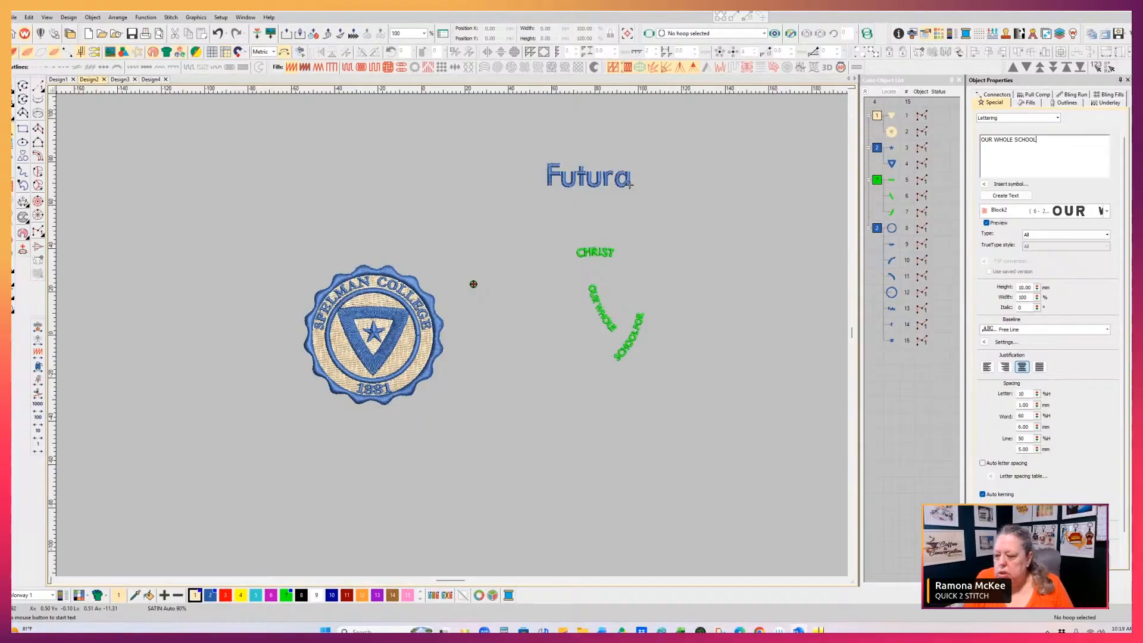
type("SCHOOL")
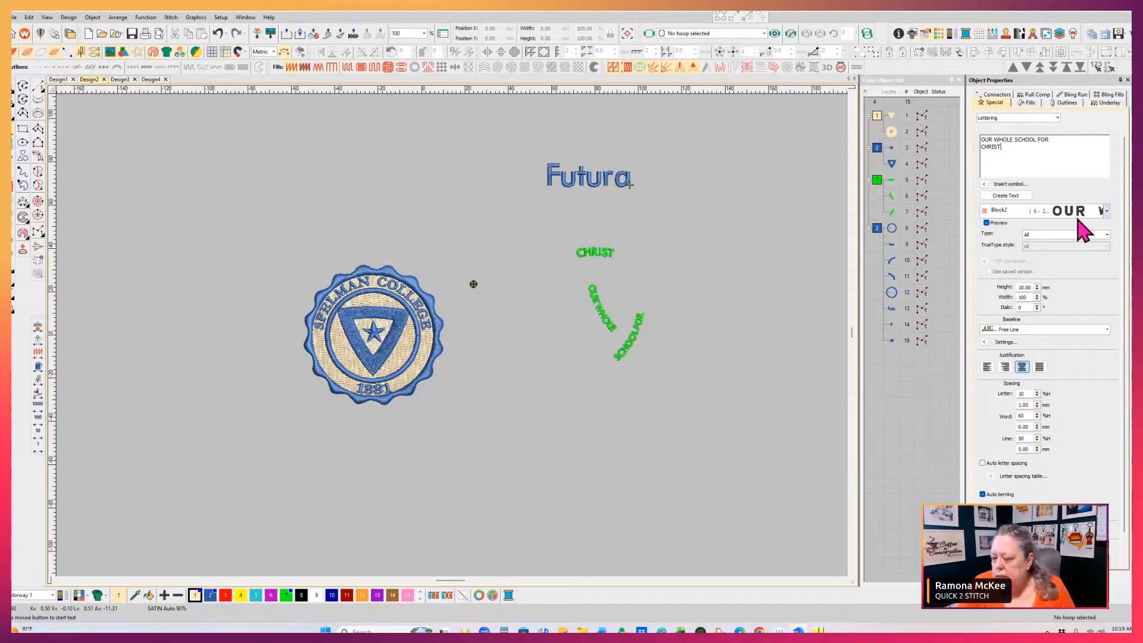
left_click(1013, 198)
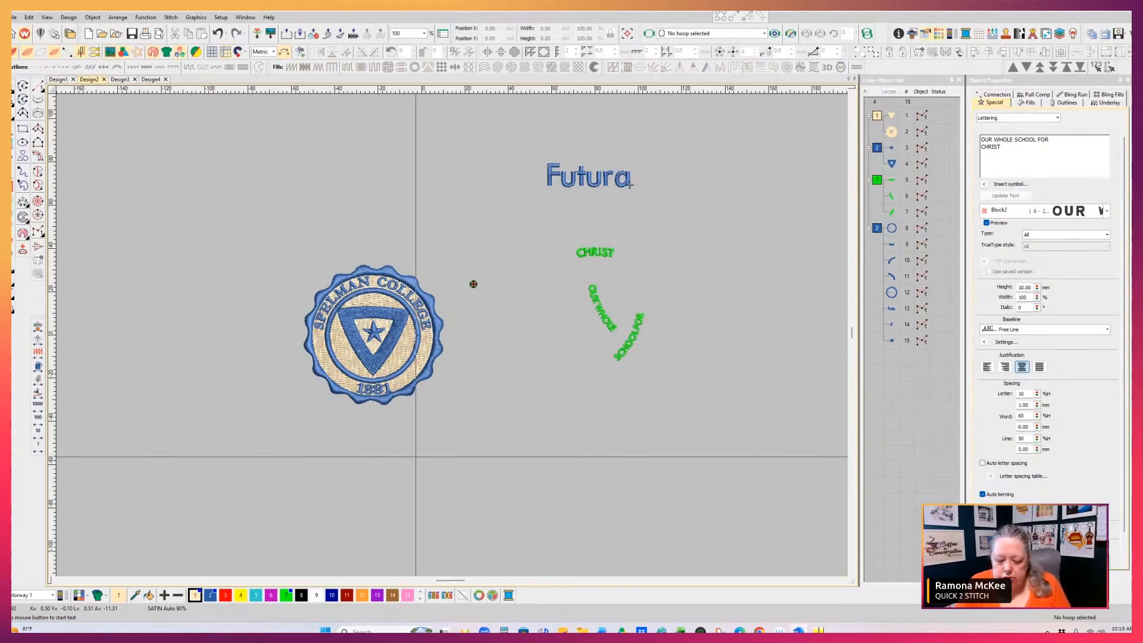
left_click(367, 465)
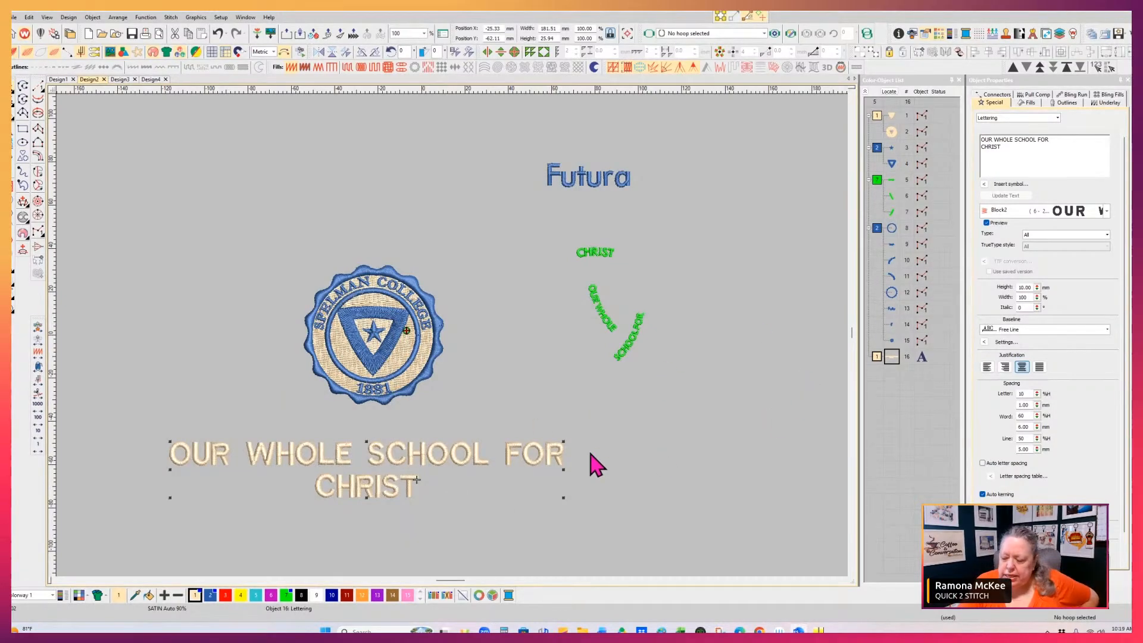
Set the height of the new OUR WHOLE SCHOOL FOR CHRIST lettering to 5 mm
double_click(1024, 287)
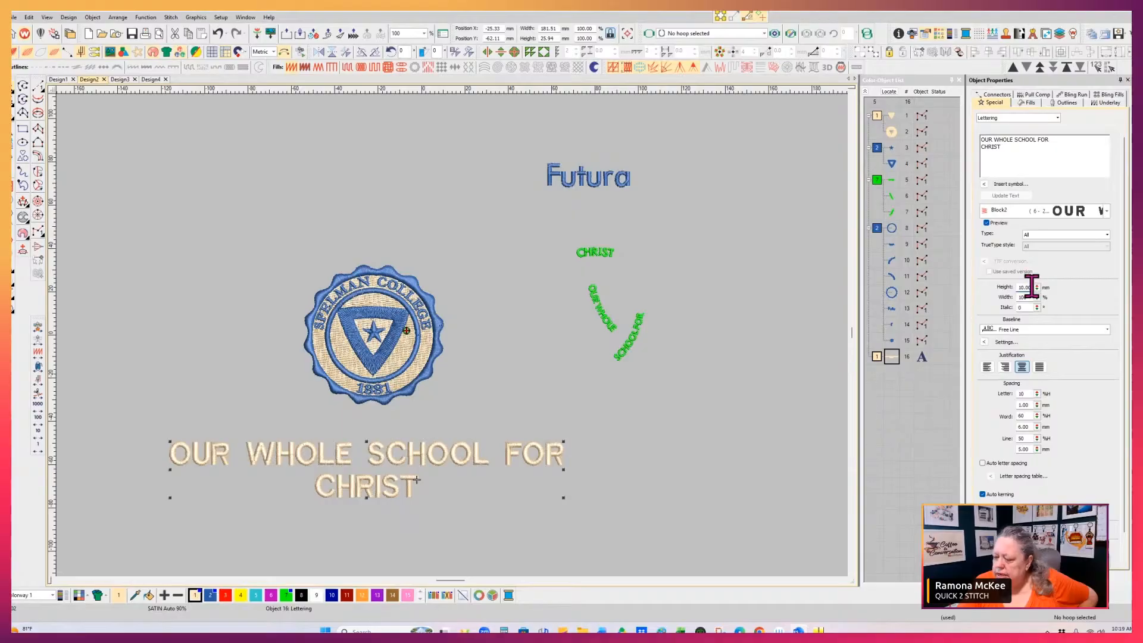
type("5")
key("Return")
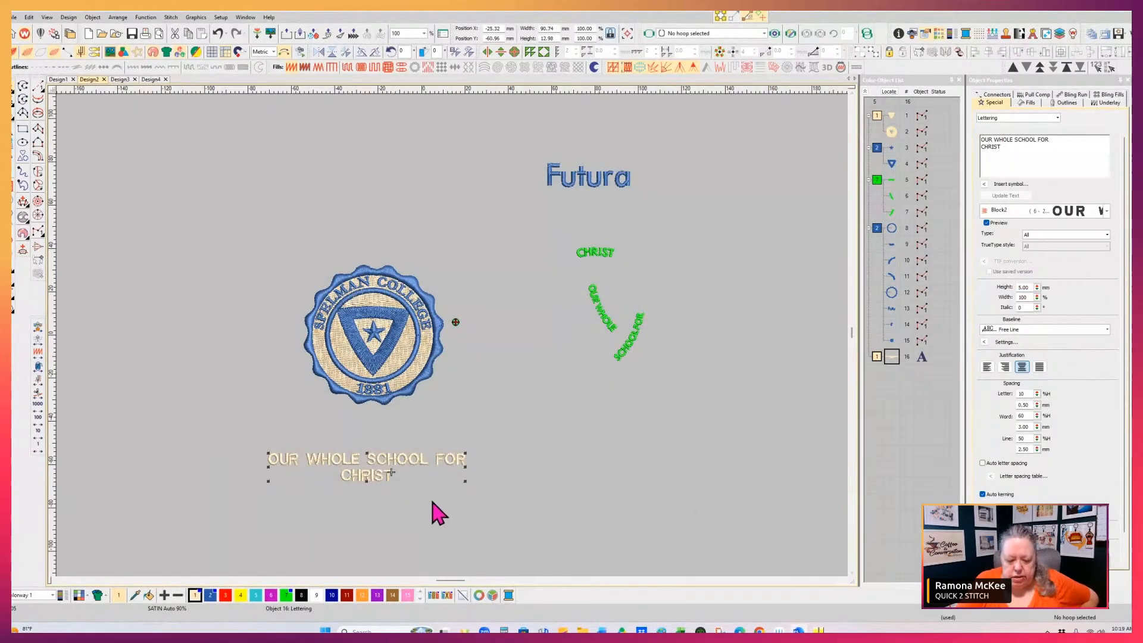
Move the new lettering up to just beneath the seal and recolor it with the seal's blue
left_click_drag(375, 467, 379, 425)
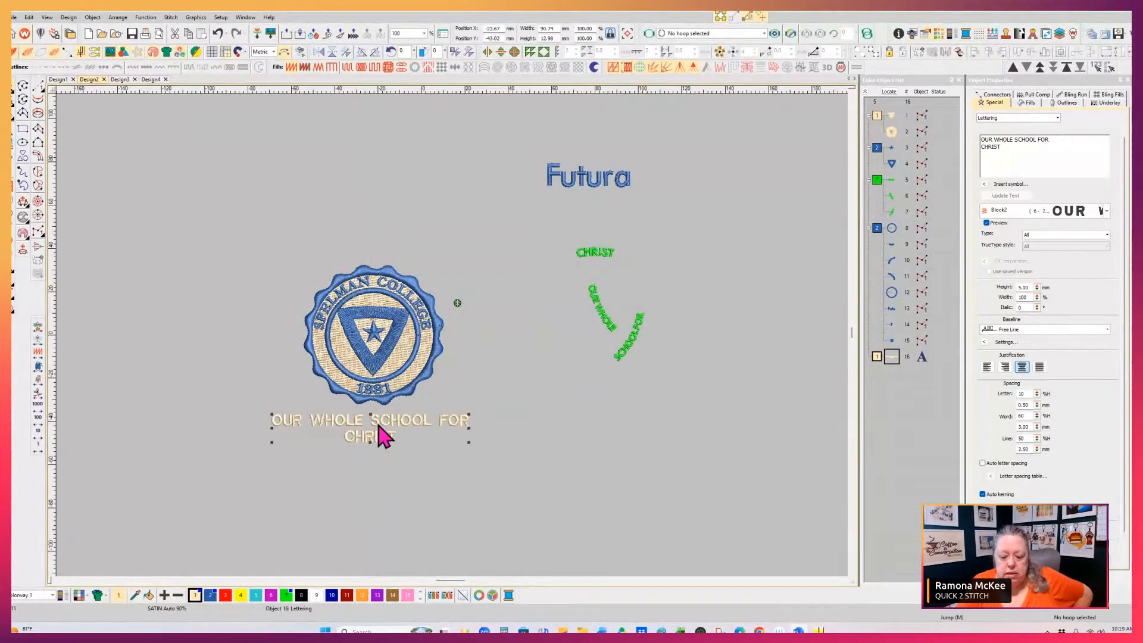
left_click(210, 595)
left_click(543, 483)
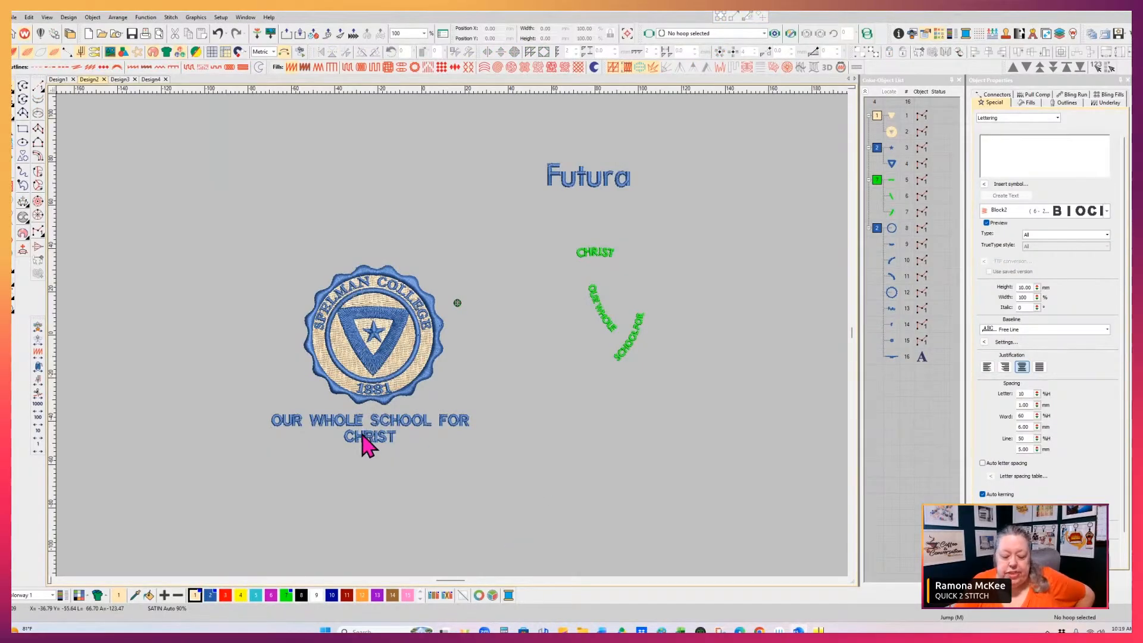
Try enlarging the lettering to about 220 mm wide with an Arc CW baseline, and restore it beneath the seal
left_click_drag(364, 438, 340, 367)
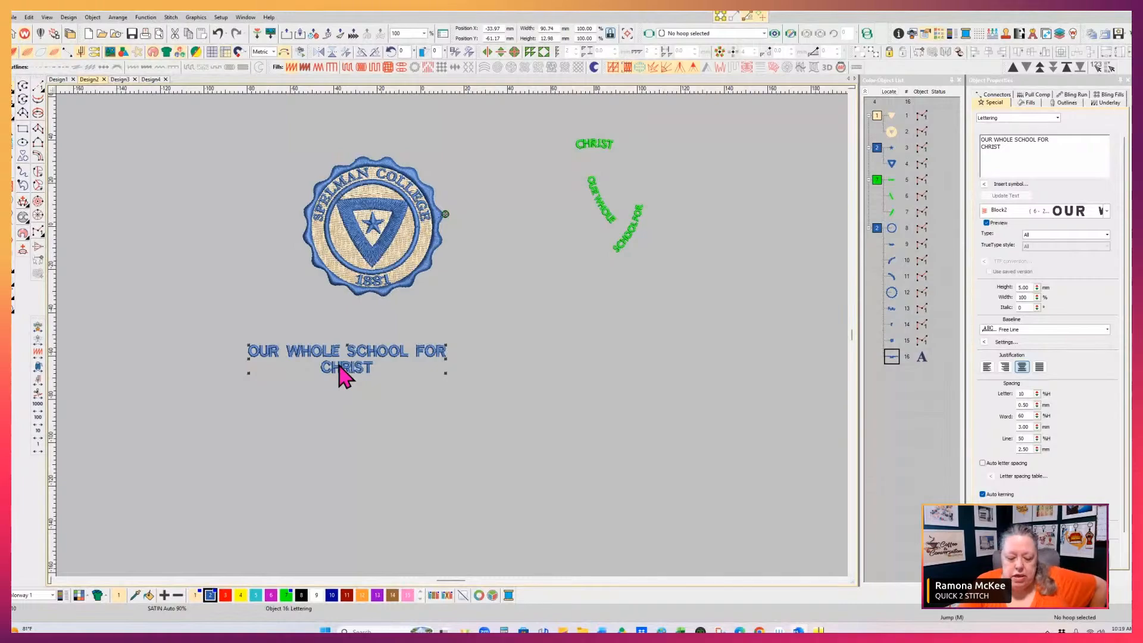
left_click_drag(446, 373, 714, 500)
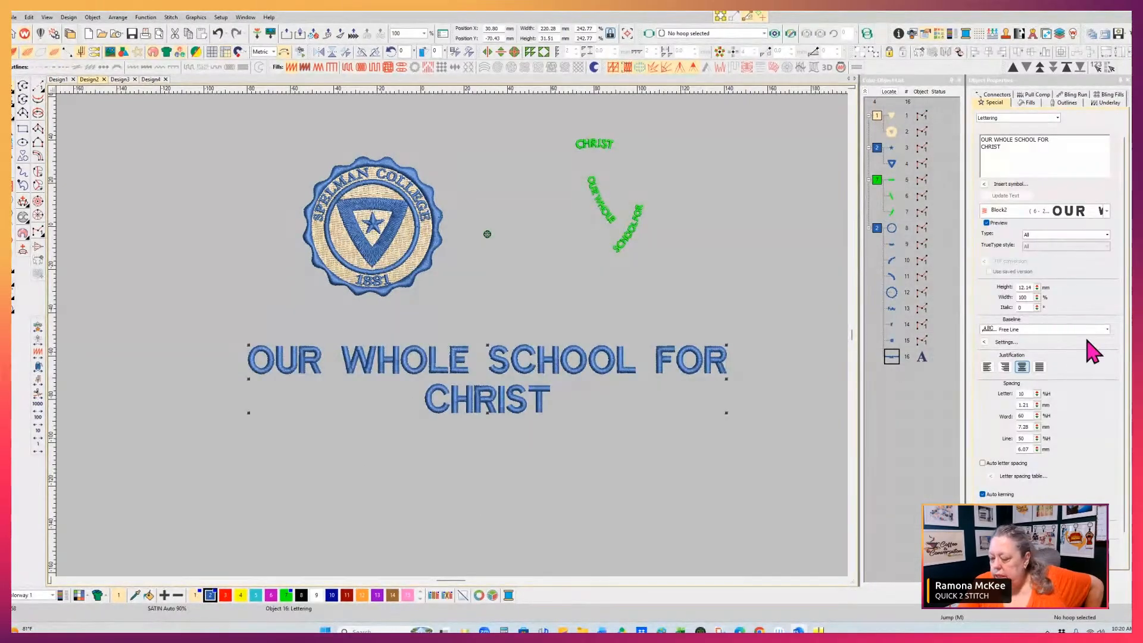
left_click(1020, 329)
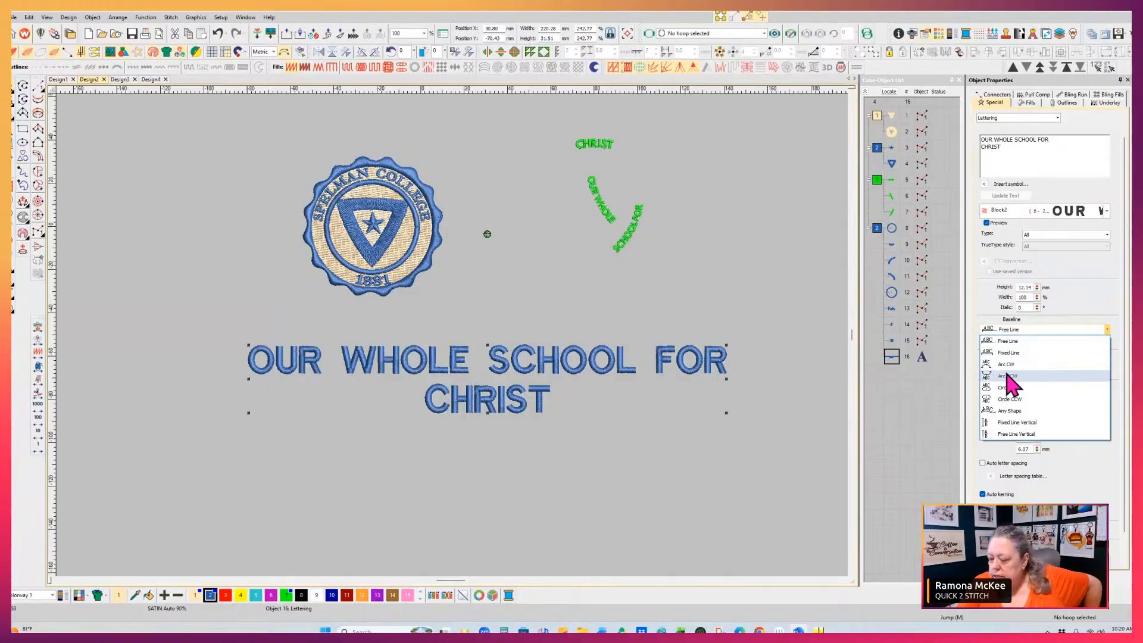
left_click(1006, 363)
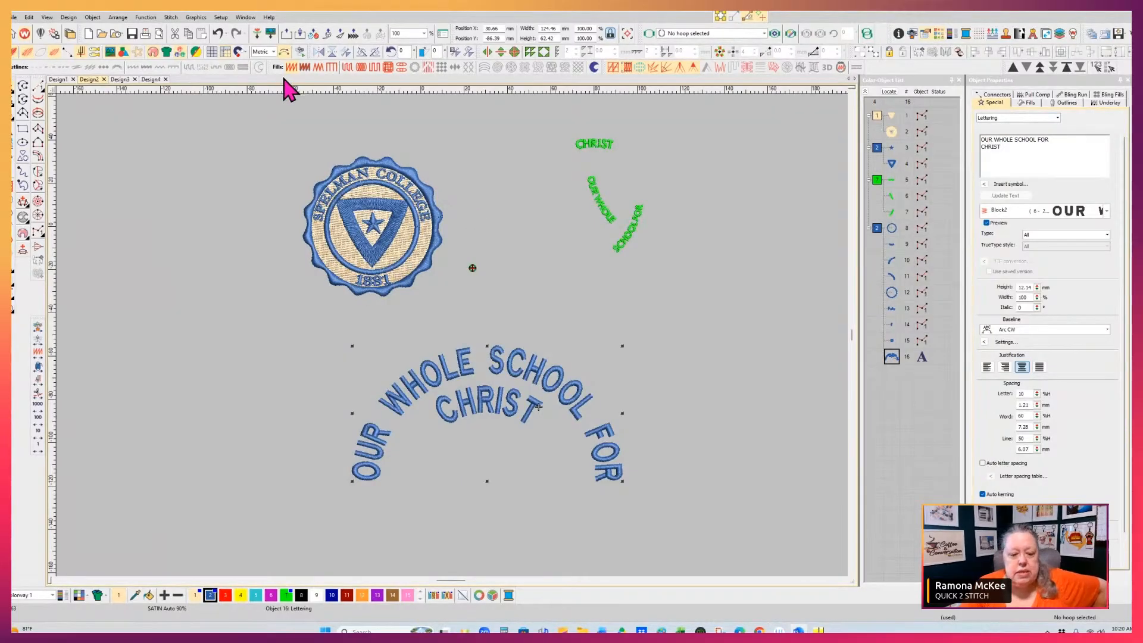
left_click(217, 33)
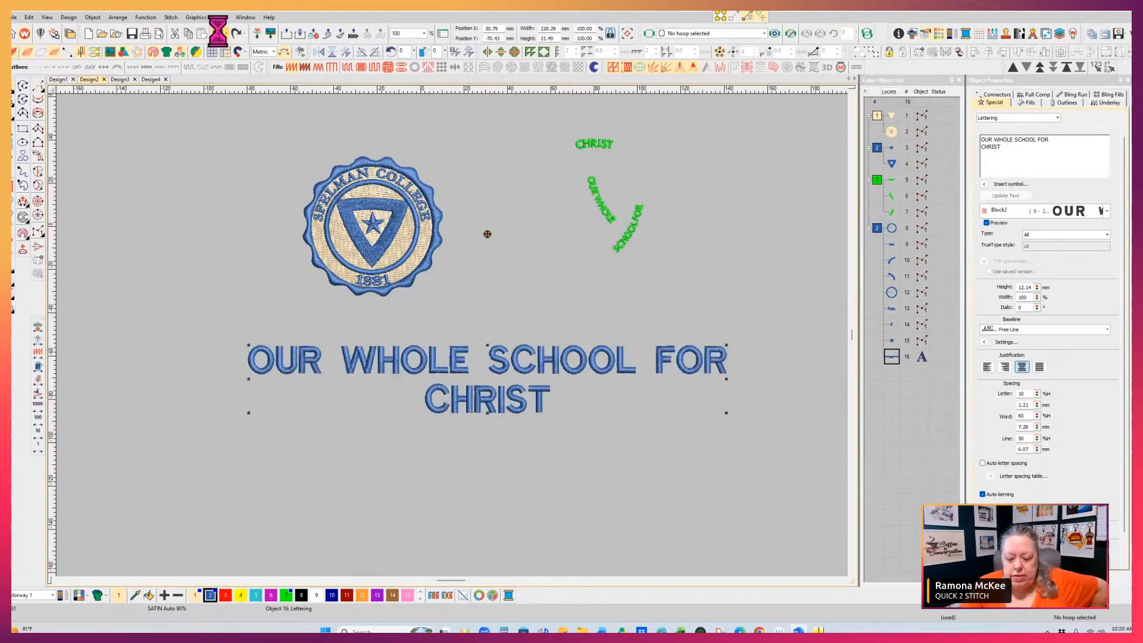
left_click_drag(334, 377, 372, 332)
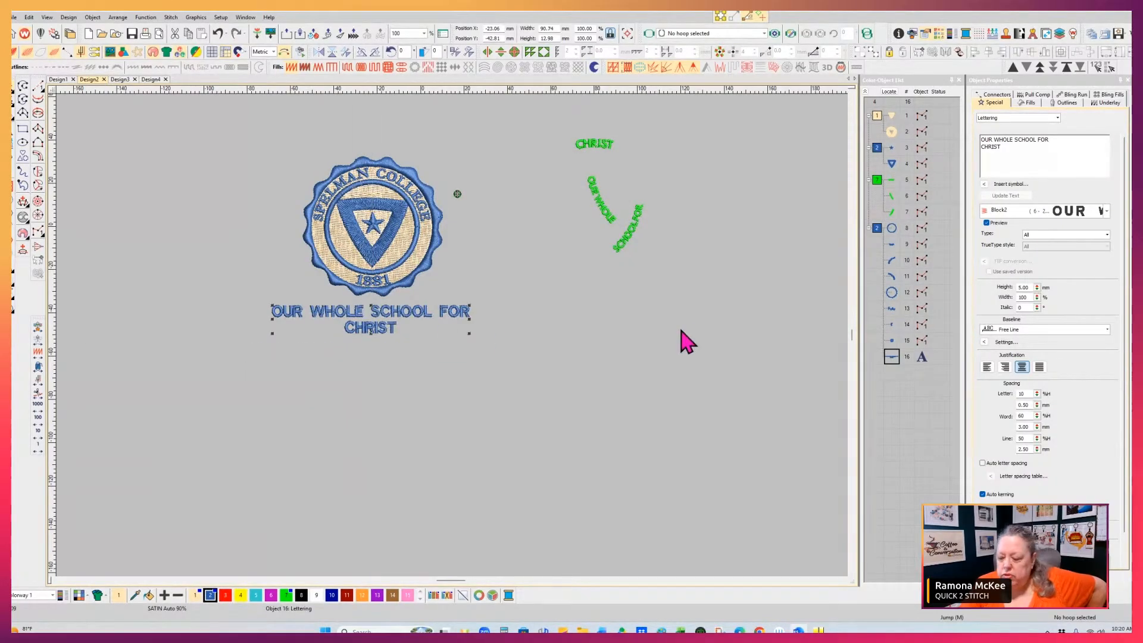
Set the lettering's letter spacing to 0.75 mm and its word spacing to 1.5 mm
double_click(1022, 405)
type(".7")
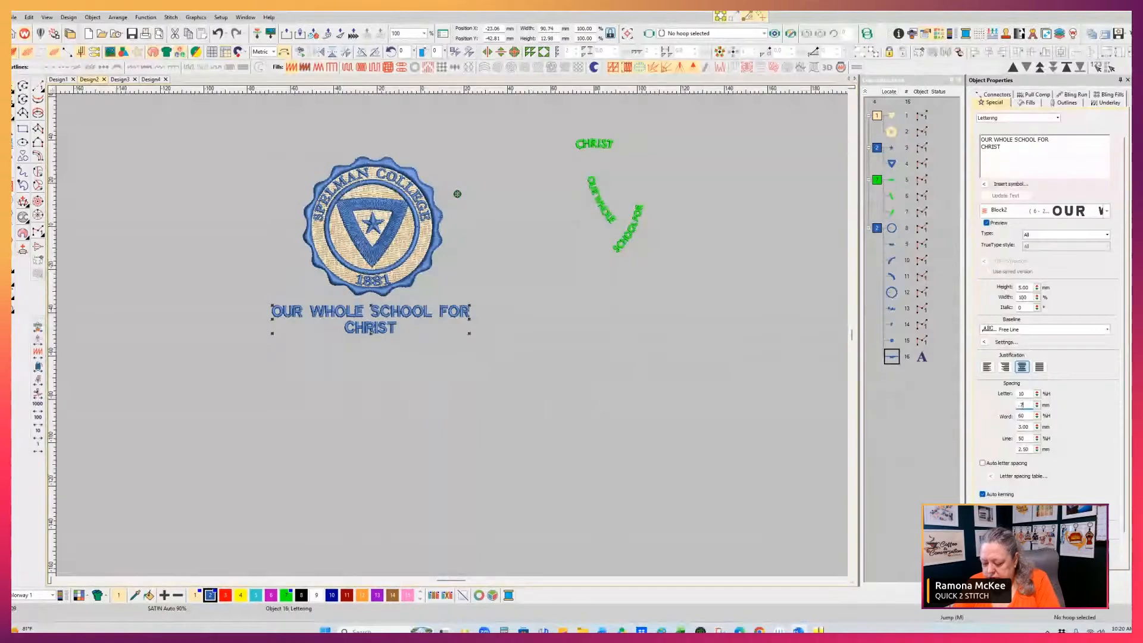
type("5")
key("Return")
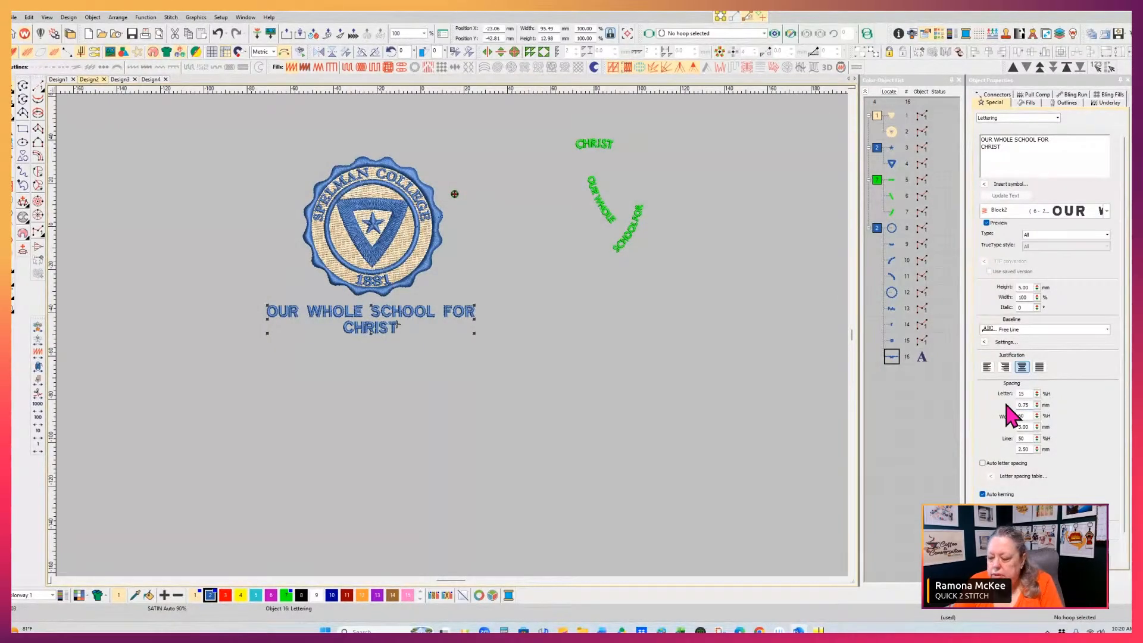
double_click(1023, 427)
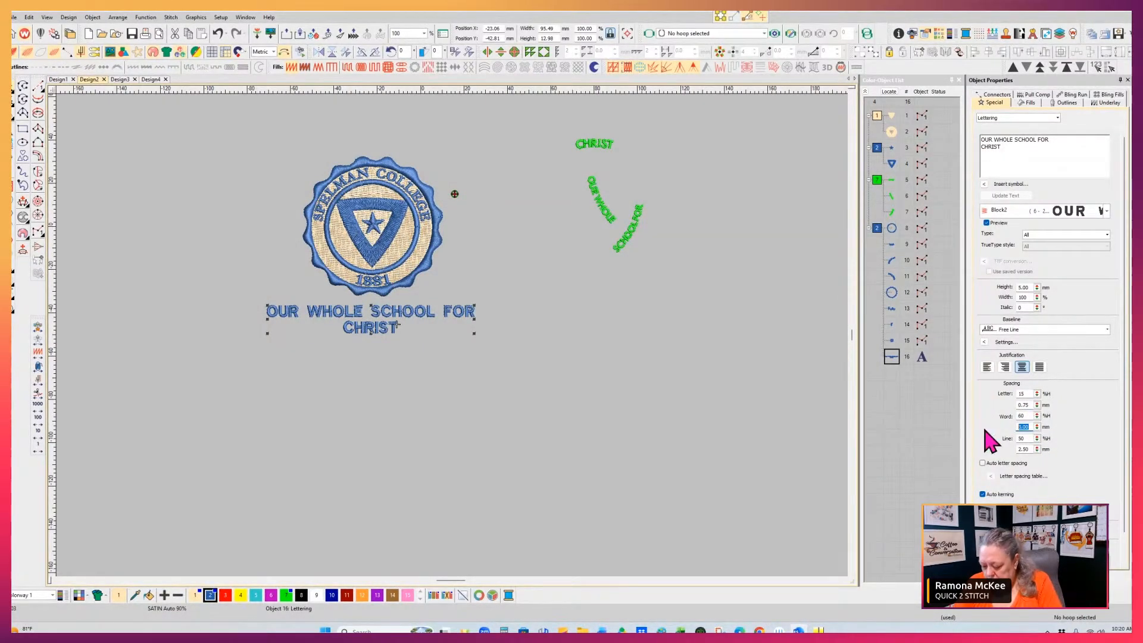
type("1.5")
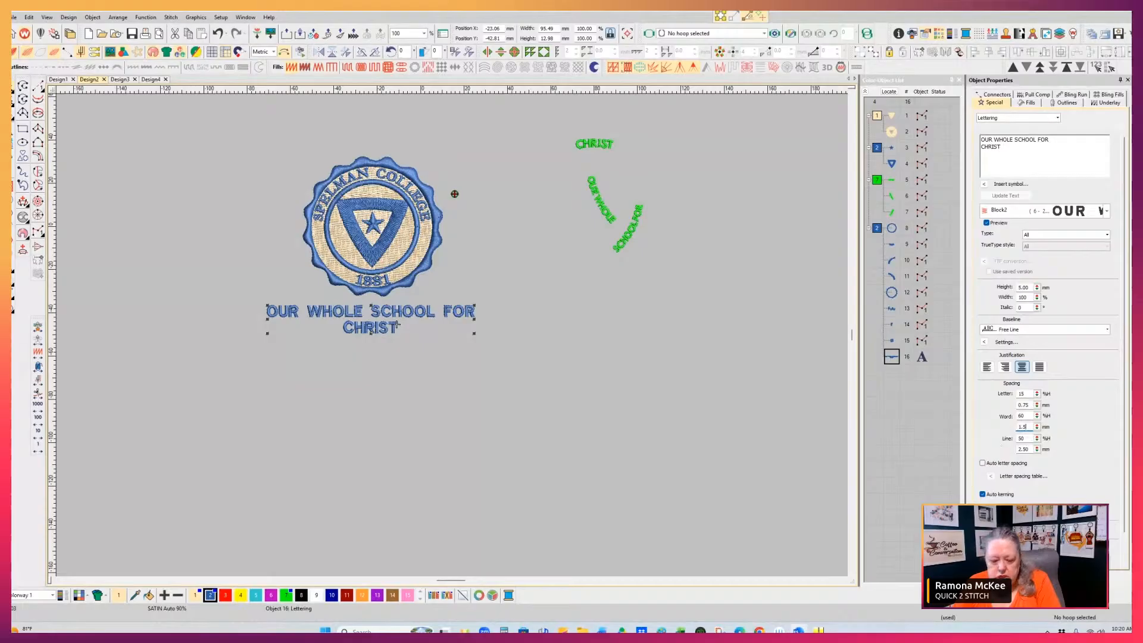
key("Return")
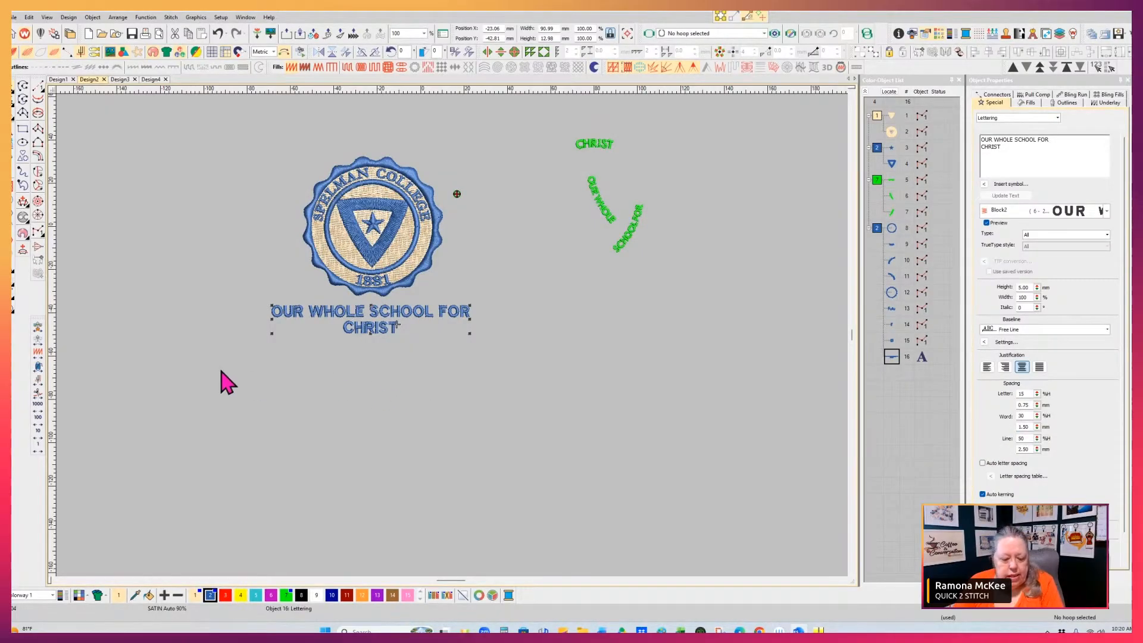
Group the seal's objects and center the seal horizontally over the lettering
left_click_drag(203, 362, 528, 298)
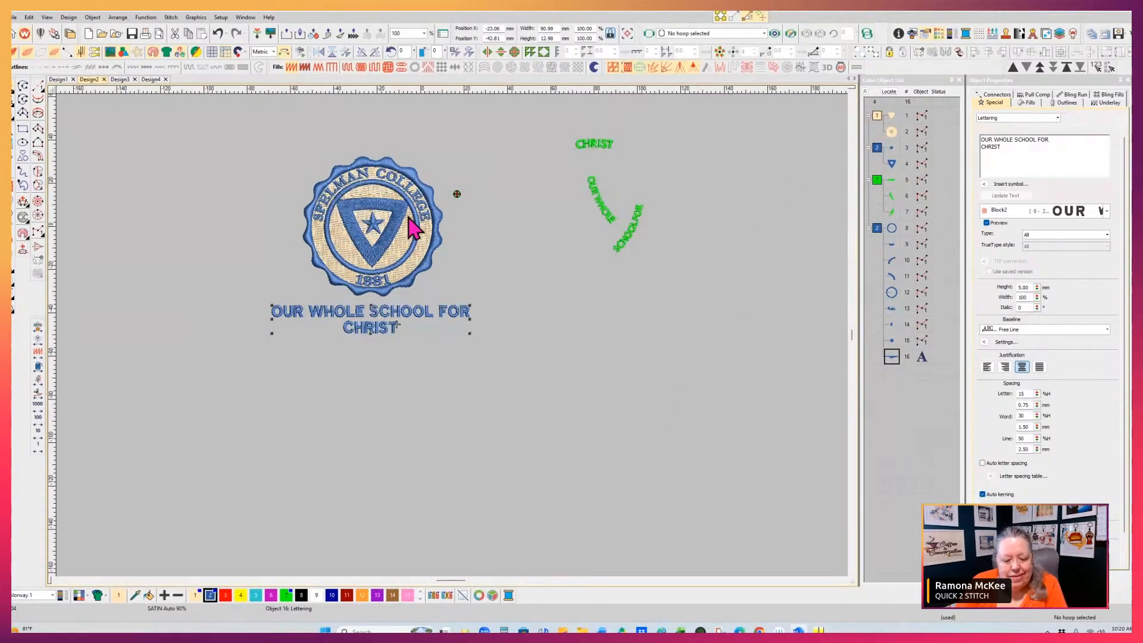
left_click_drag(283, 113, 457, 309)
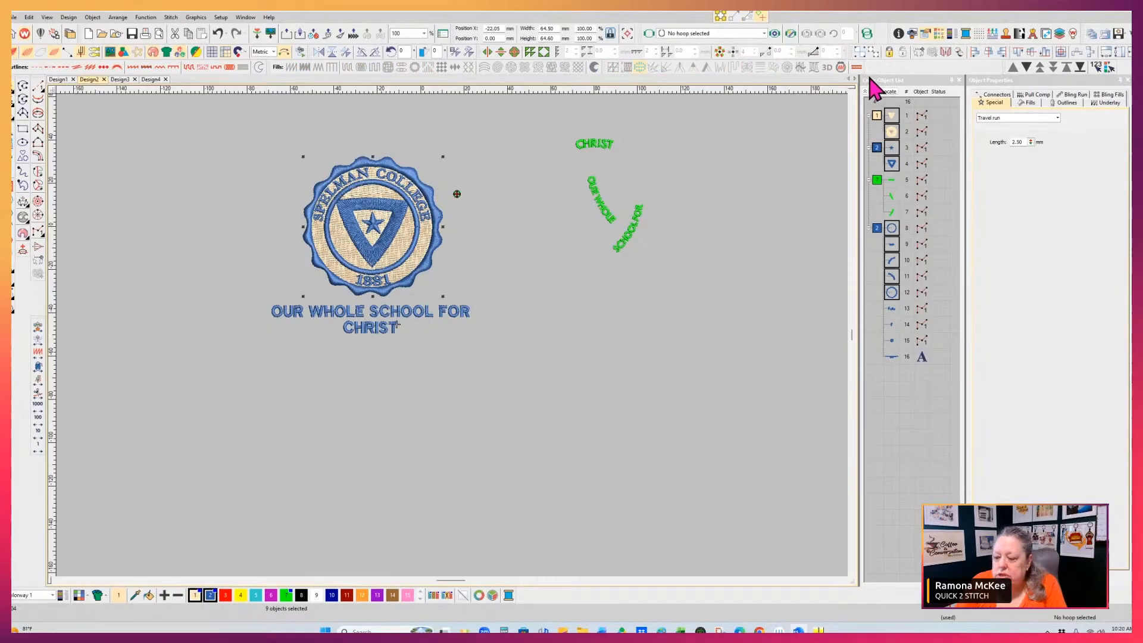
left_click(861, 53)
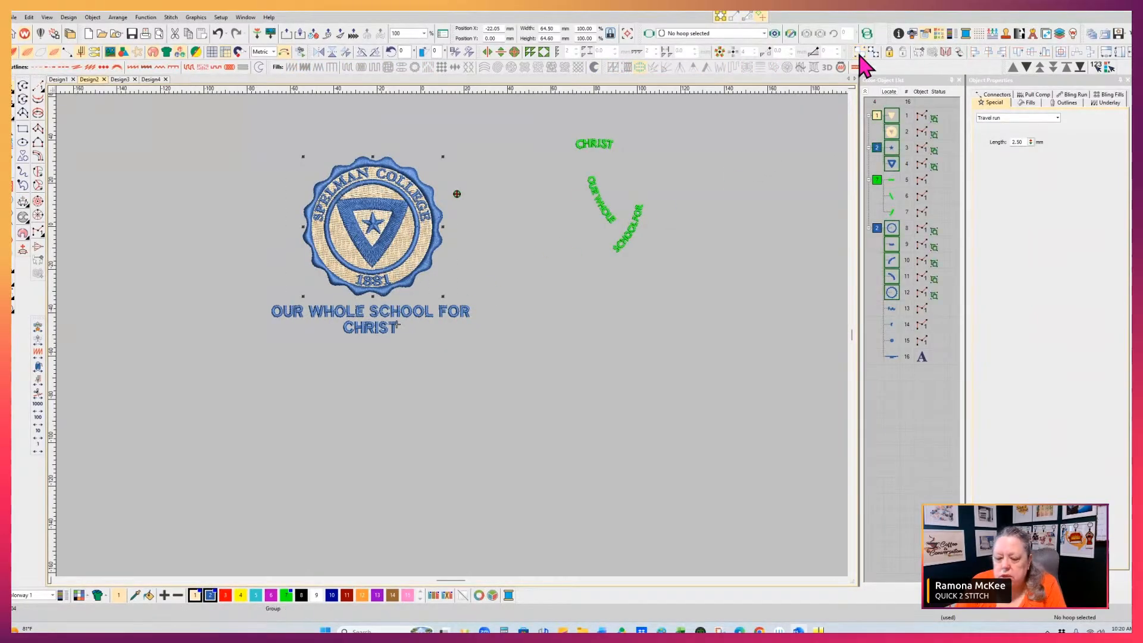
left_click_drag(185, 96, 495, 390)
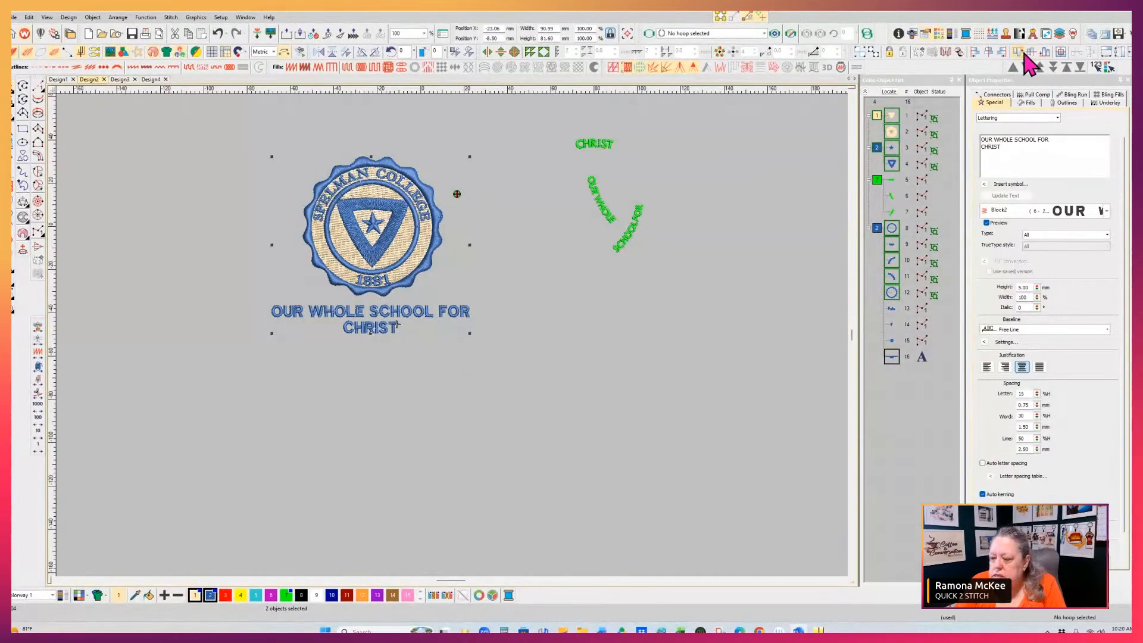
left_click(989, 52)
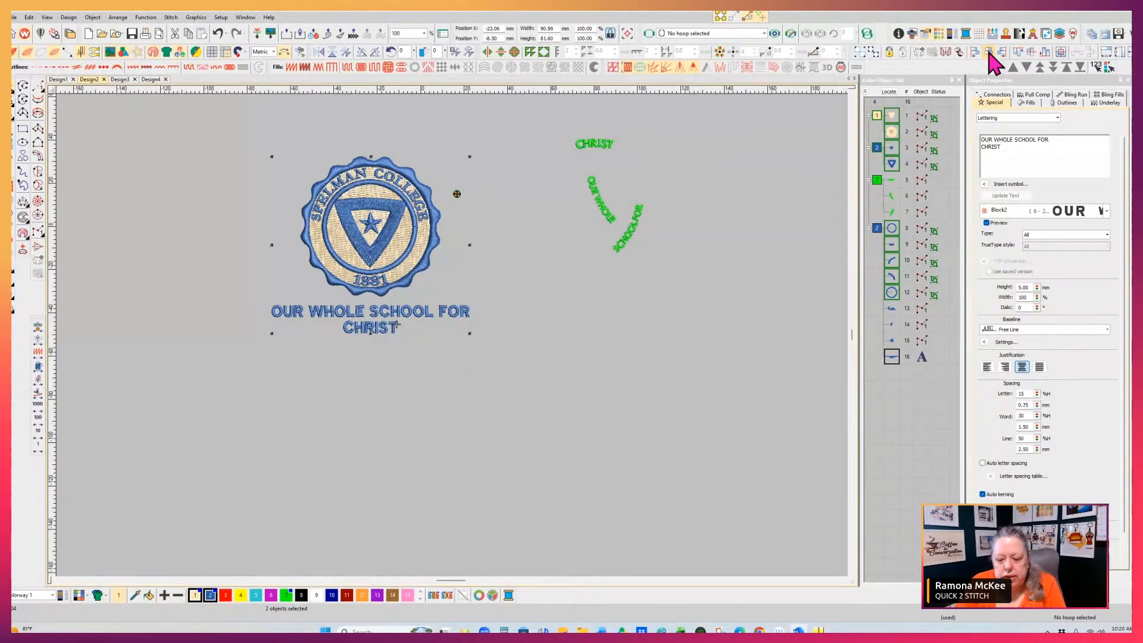
Delete the three green CHRIST, OUR WHOLE and SCHOOL FOR objects and select the seal together with its new lettering
left_click(701, 316)
left_click_drag(687, 105, 532, 310)
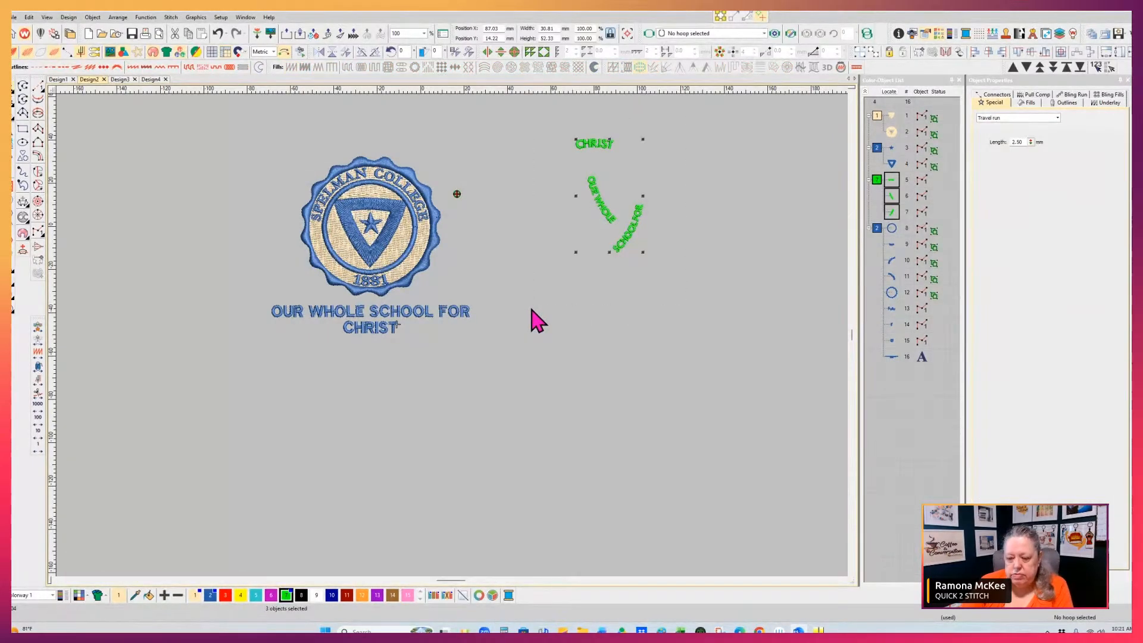
key("Delete")
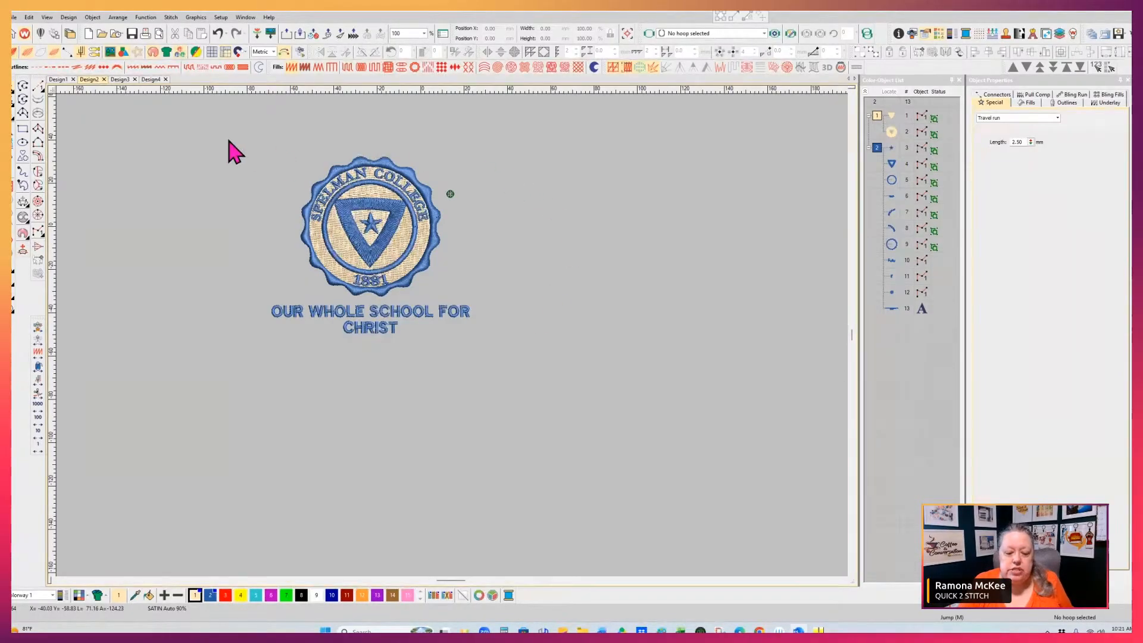
left_click_drag(205, 128, 517, 379)
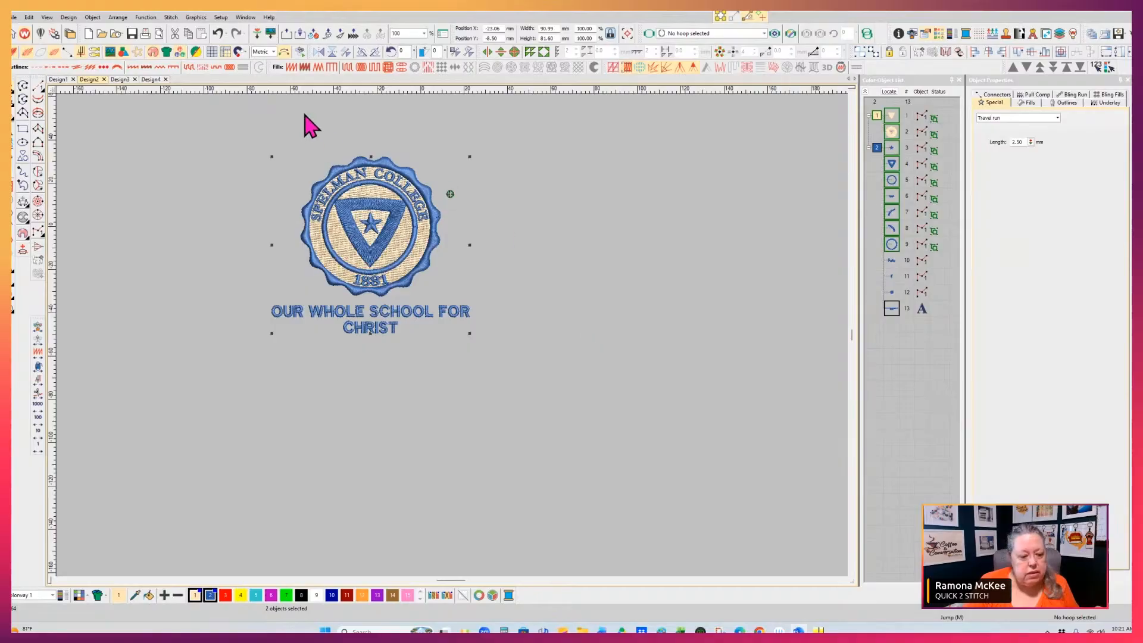
In Design1, delete the rectangular border around the Snethkamp logo
left_click(60, 80)
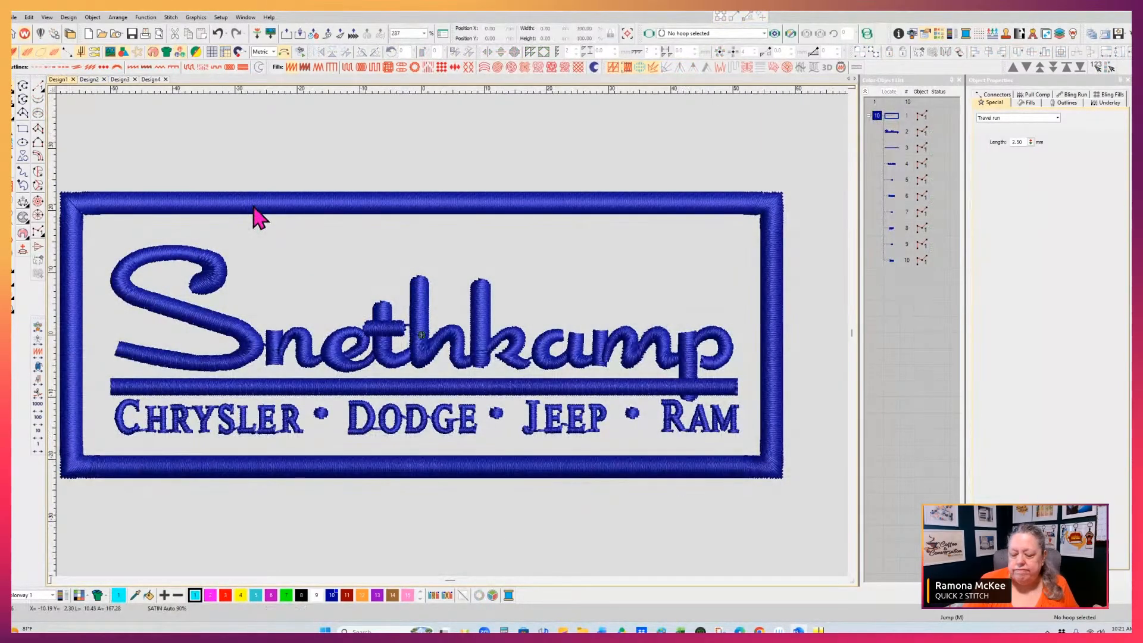
left_click(888, 123)
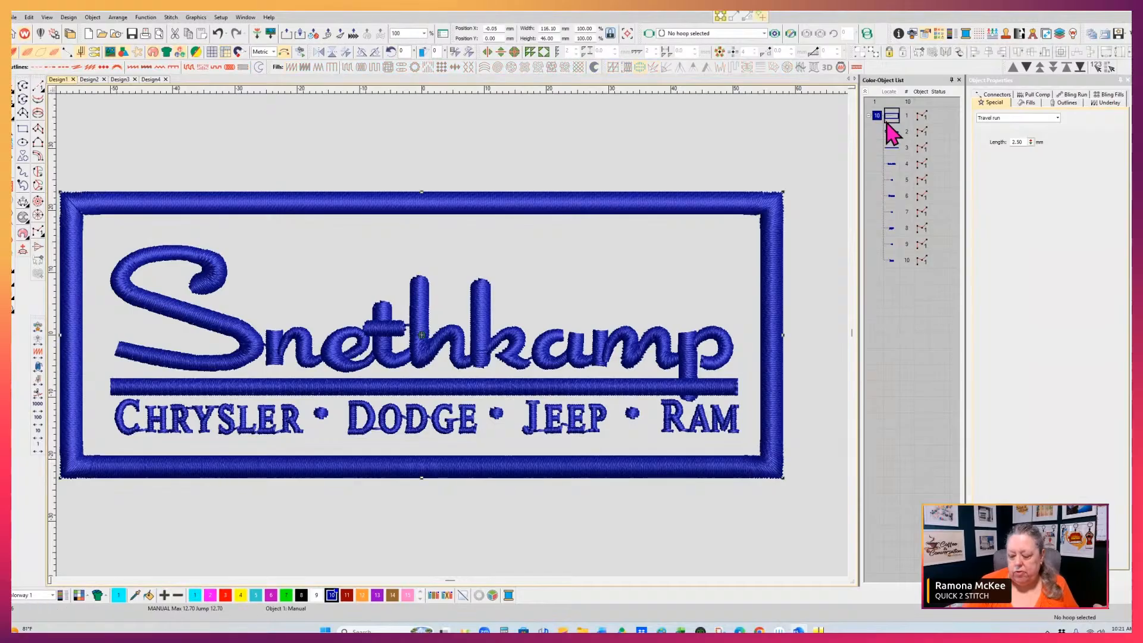
key("Delete")
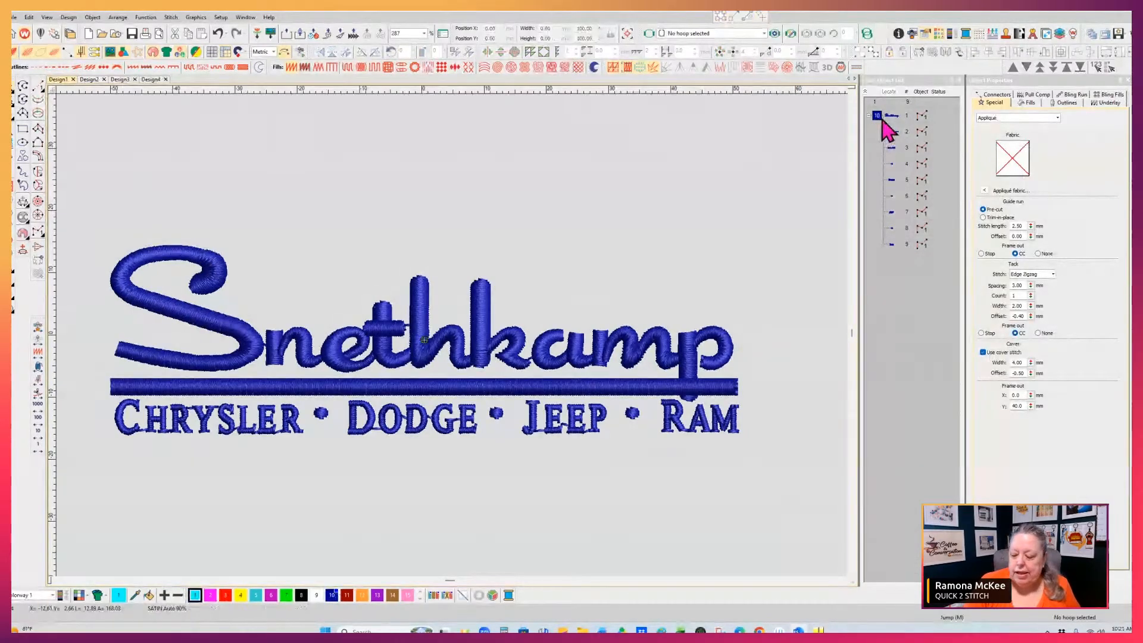
Select the Snethkamp script object and inspect its letter p where it crosses the underline
left_click(714, 349)
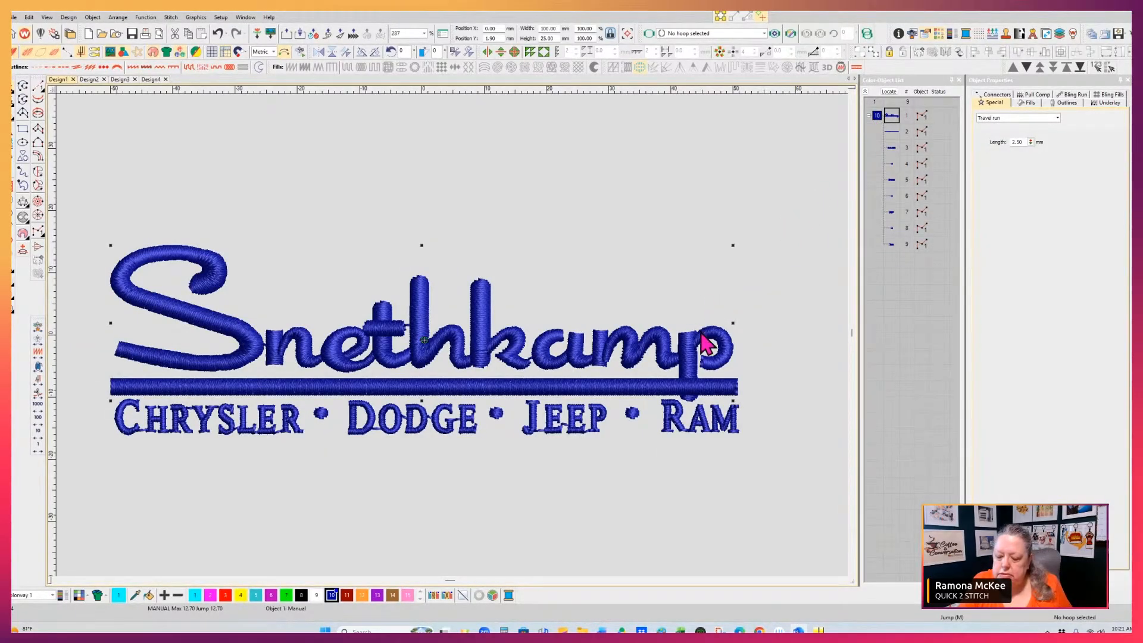
left_click(782, 280)
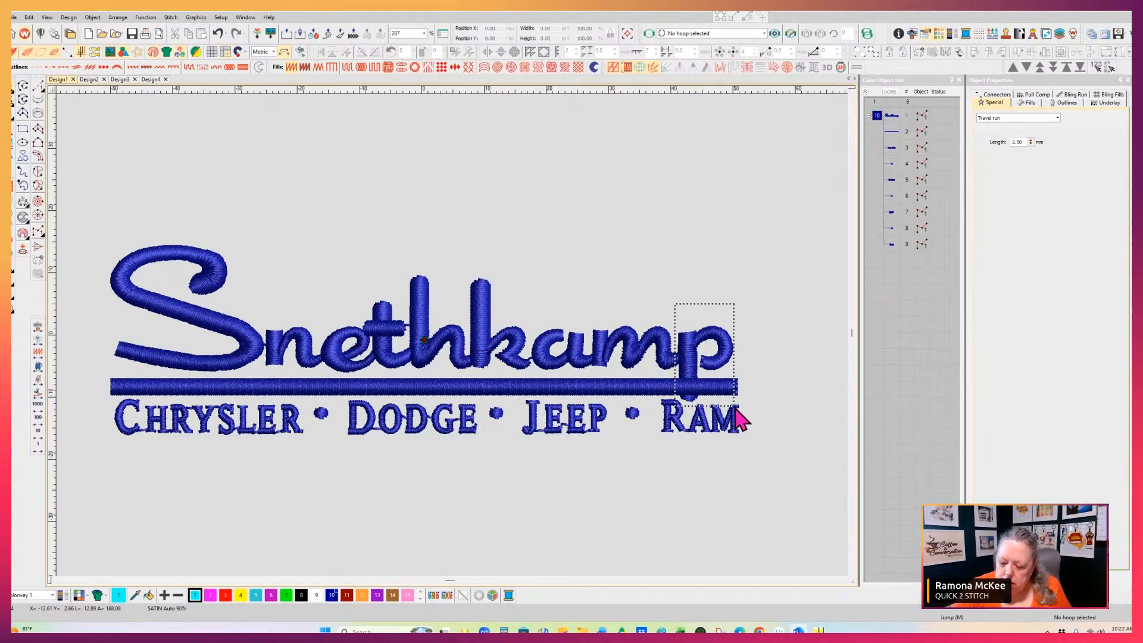
left_click(734, 368)
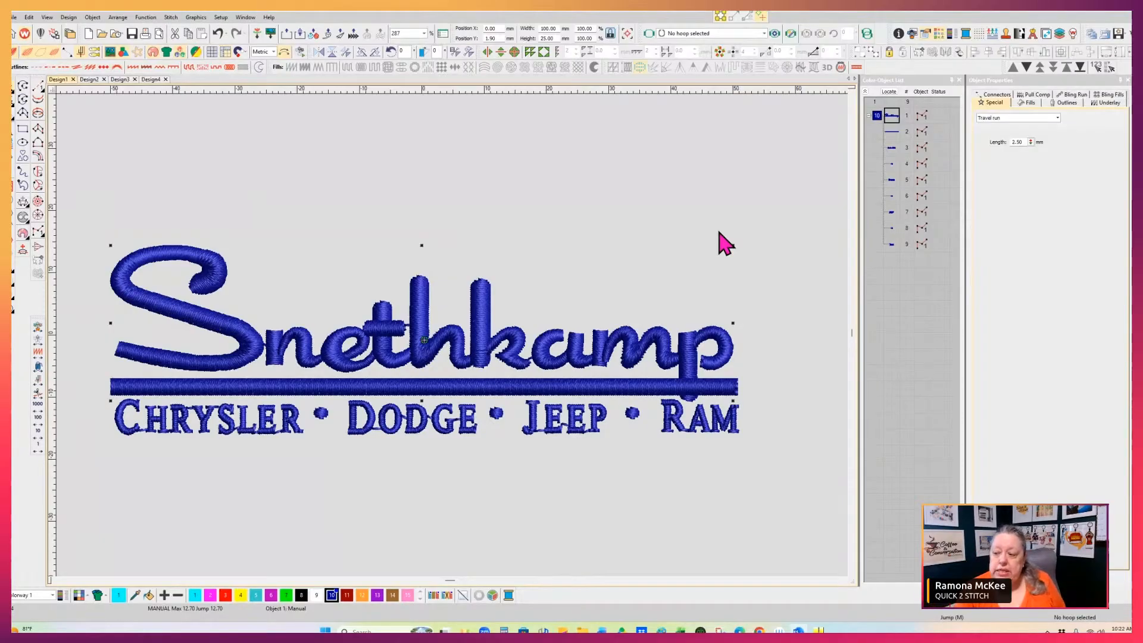
Switch to Embrilliance and enlarge its window to show the Snethkamp Left Chest patch design
left_click(1118, 18)
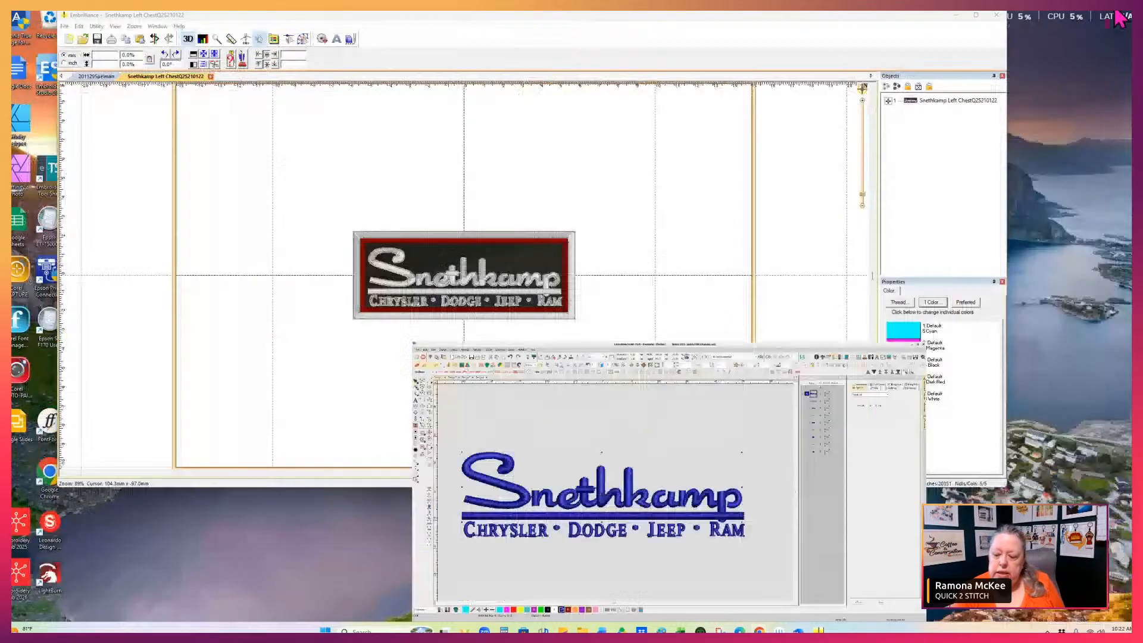
left_click_drag(791, 487, 804, 608)
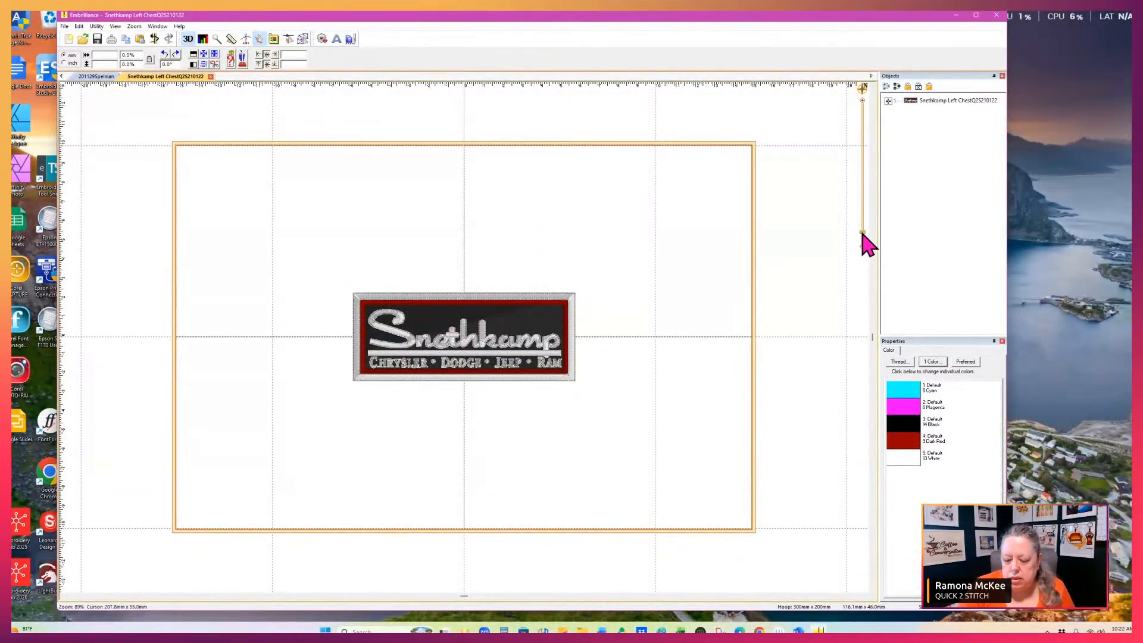
left_click(862, 234)
left_click_drag(863, 234, 863, 224)
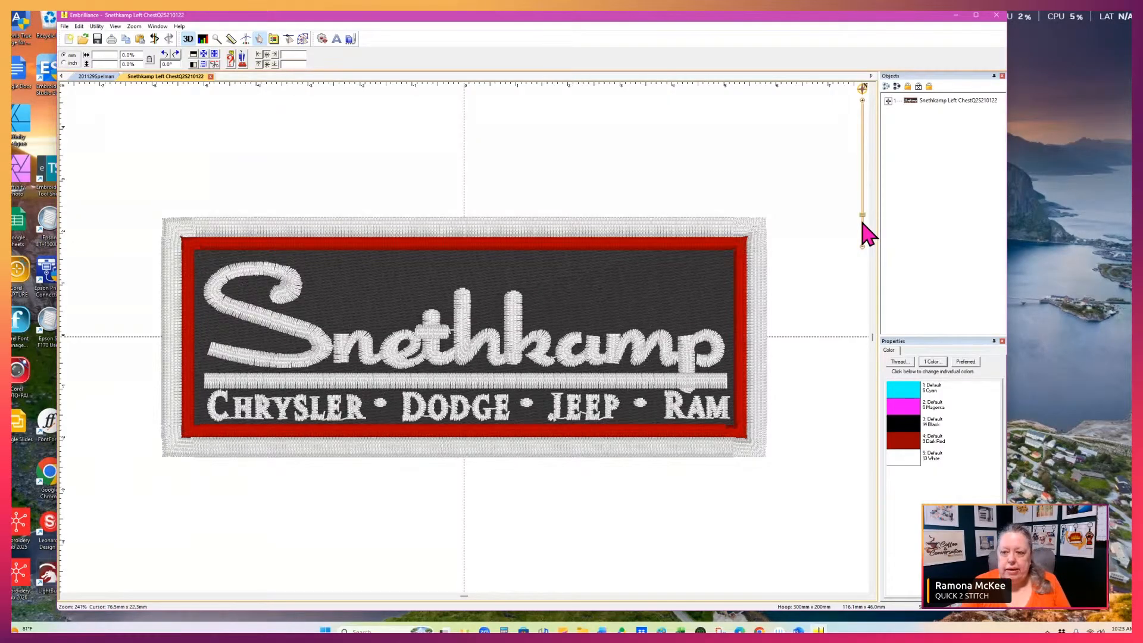
Expand the Snethkamp Left Chest design's color layers and delete the Cyan and Magenta ones
left_click(888, 101)
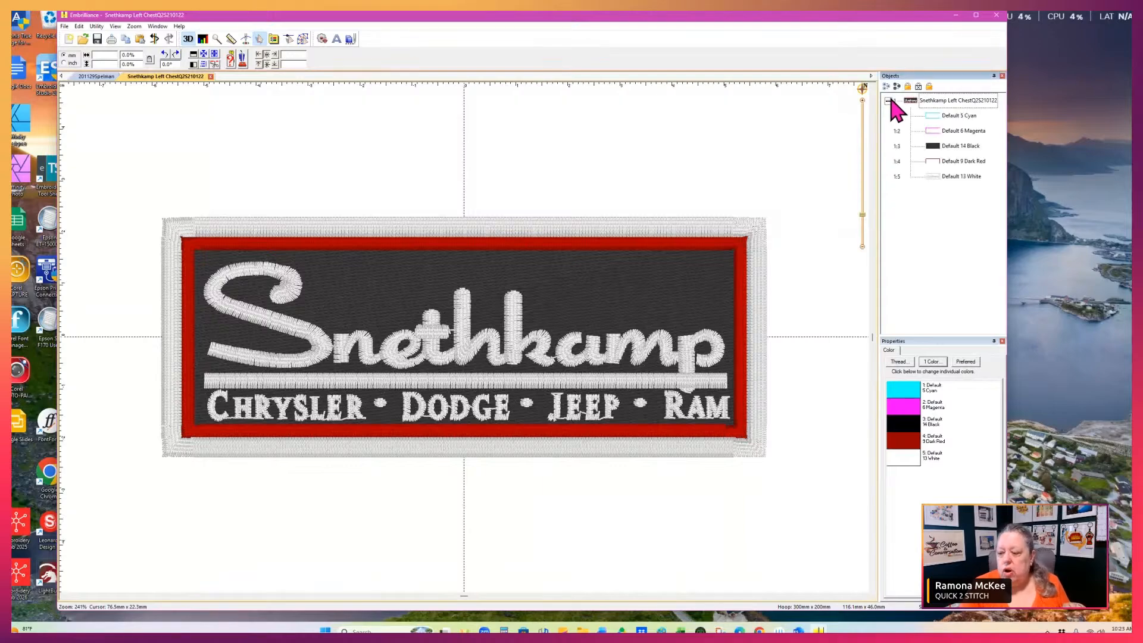
left_click(939, 117)
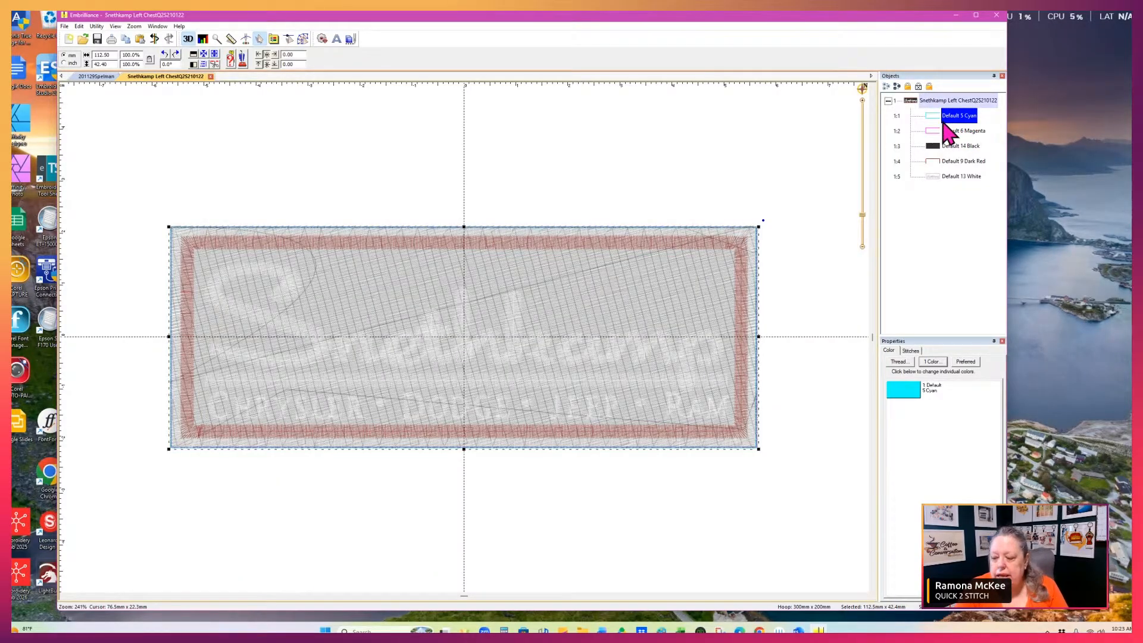
key("Delete")
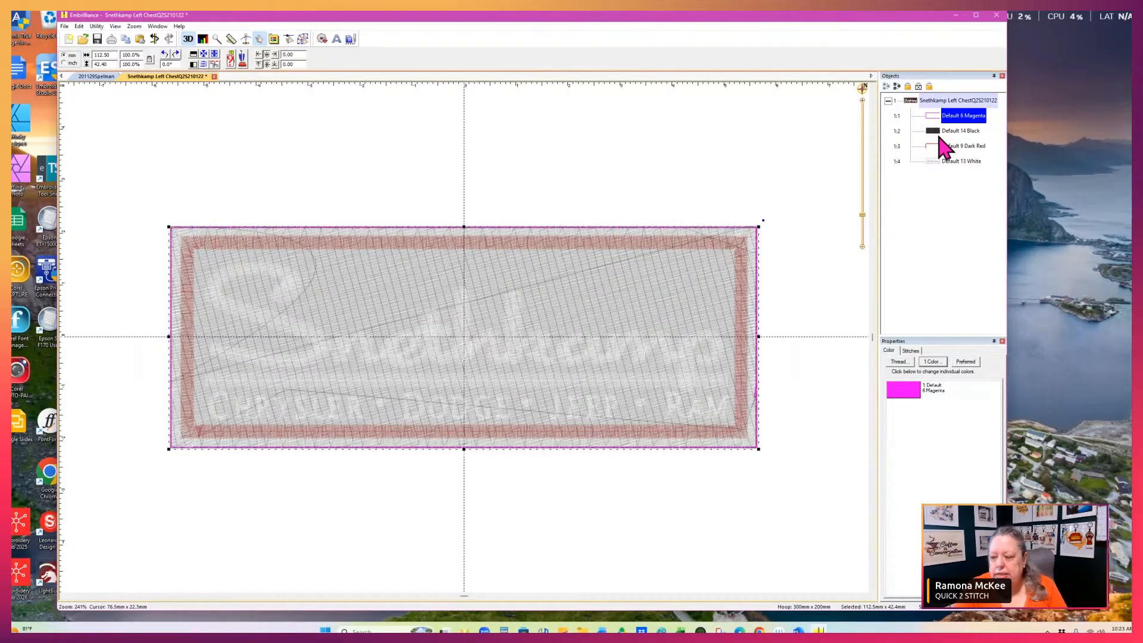
key("Delete")
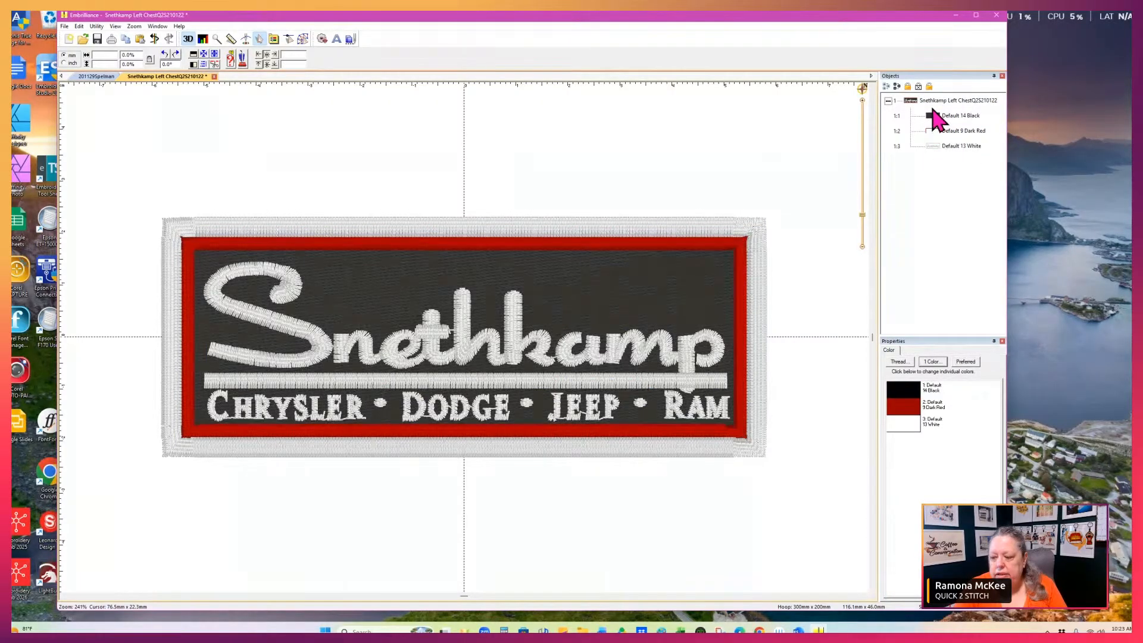
Delete the Black background fill and the Dark Red inner border from the Snethkamp design
left_click(938, 117)
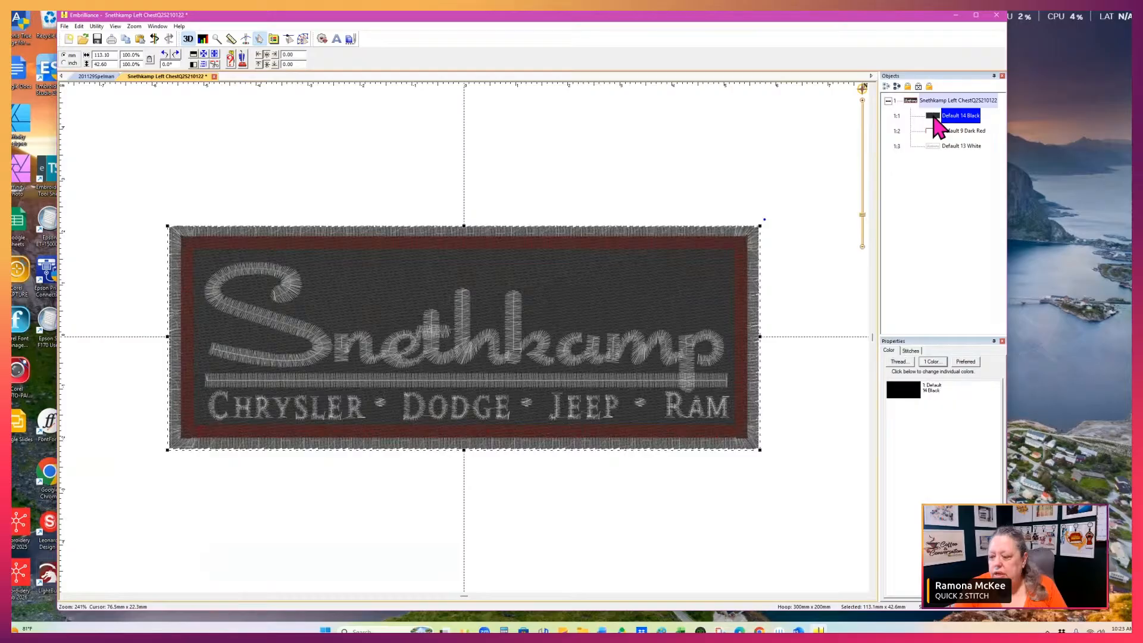
key("Delete")
left_click(937, 117)
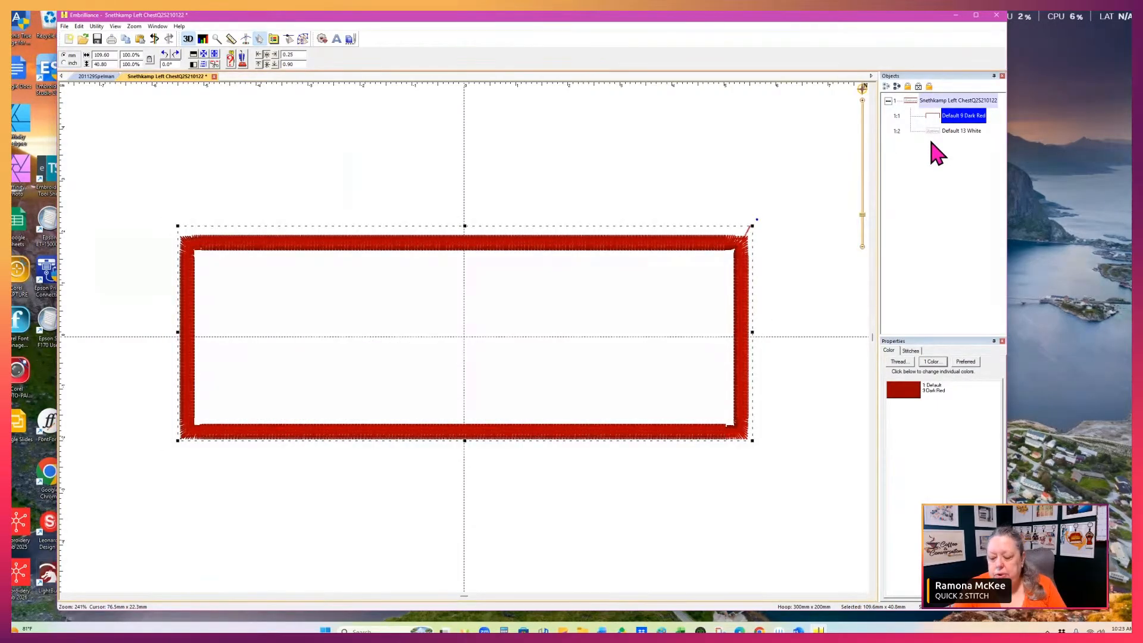
key("Delete")
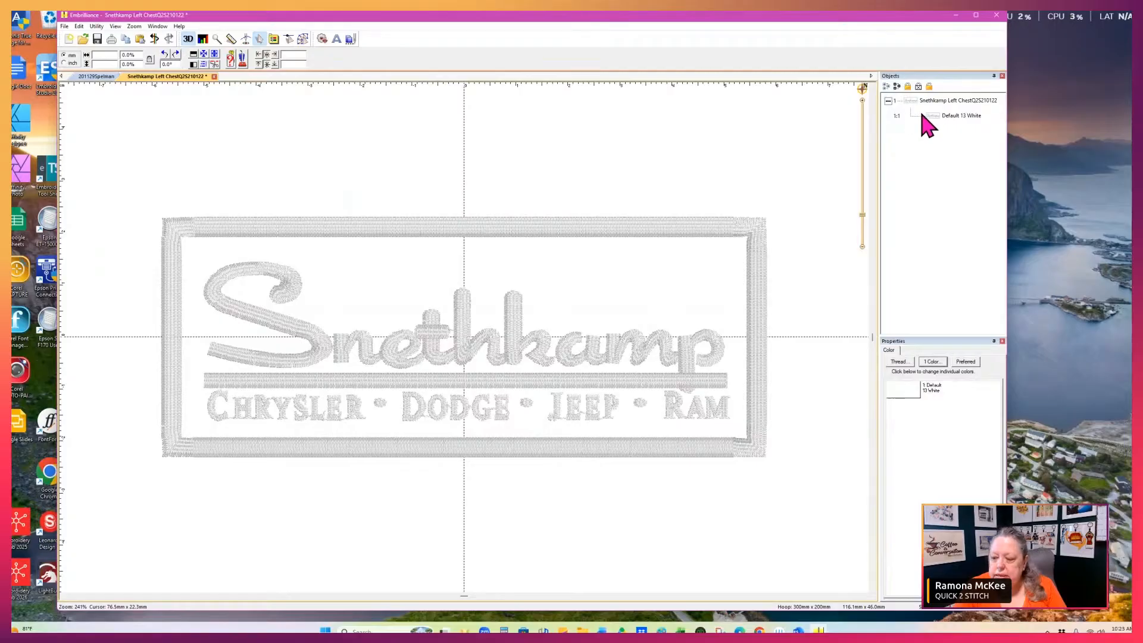
Recolor the remaining white stitches to Madeira Thread Chest 1112 Light Purple
left_click(936, 114)
left_click(932, 115)
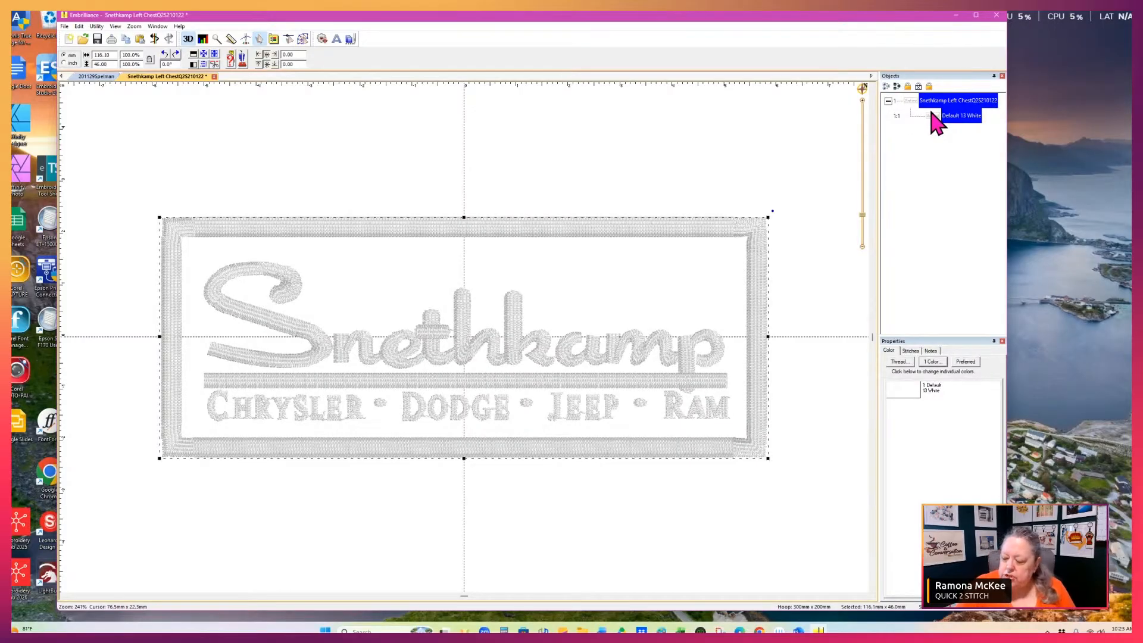
double_click(907, 392)
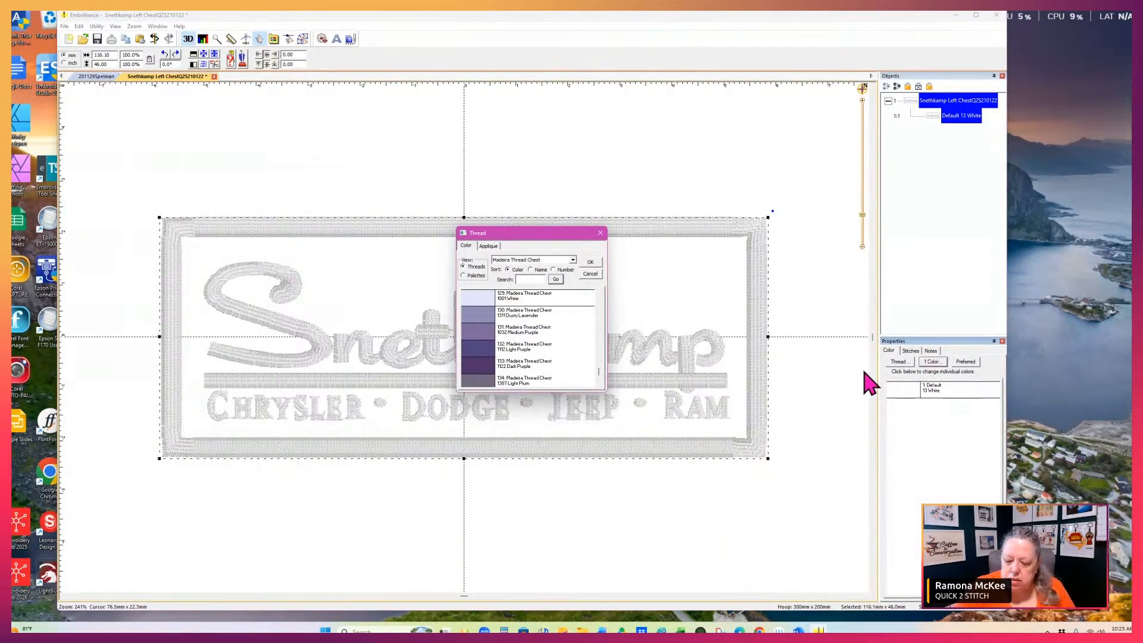
left_click(475, 350)
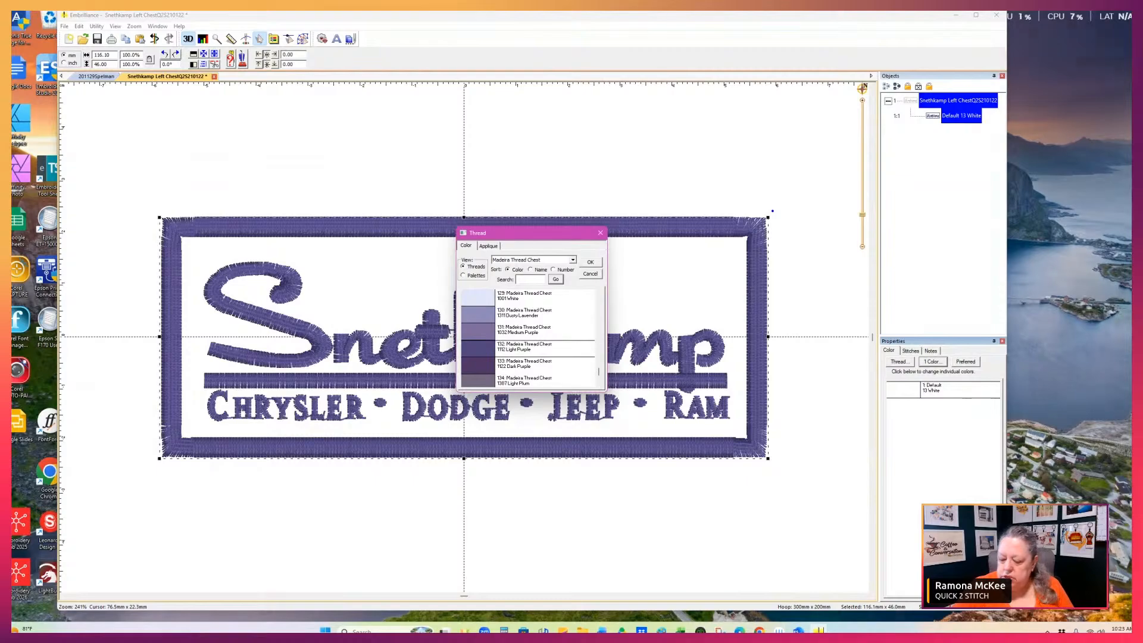
left_click(590, 263)
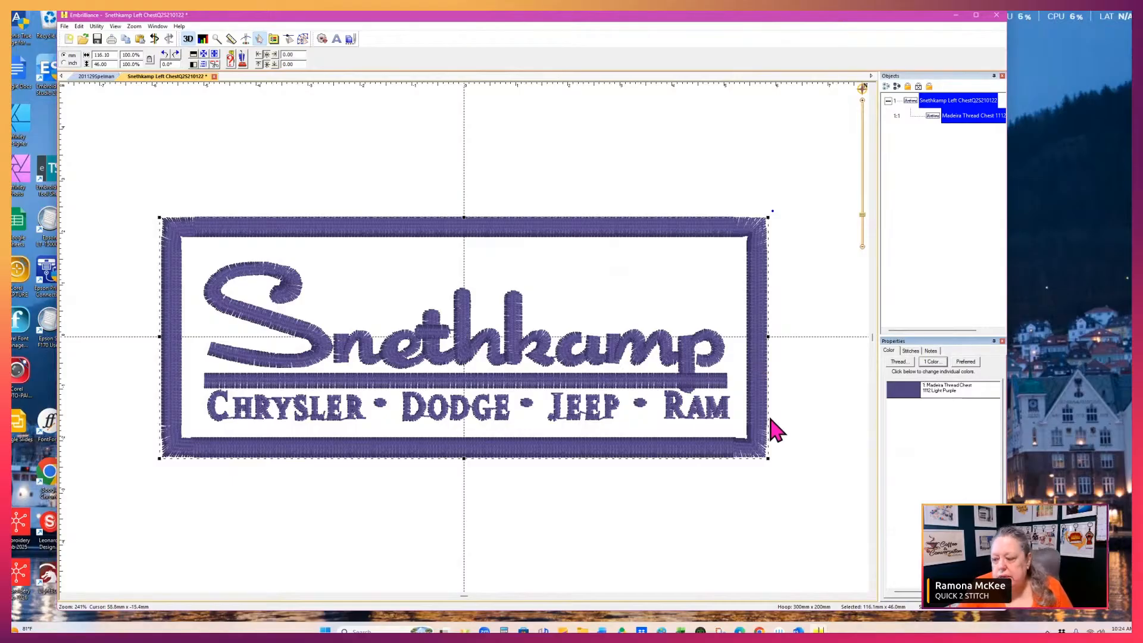
left_click(950, 223)
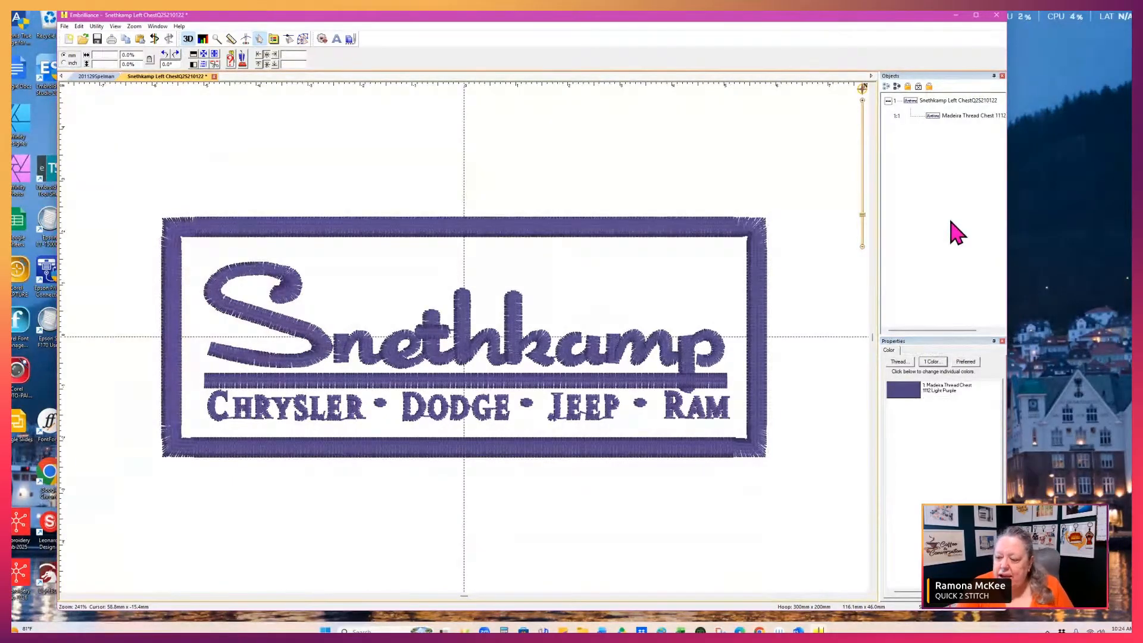
left_click(934, 116)
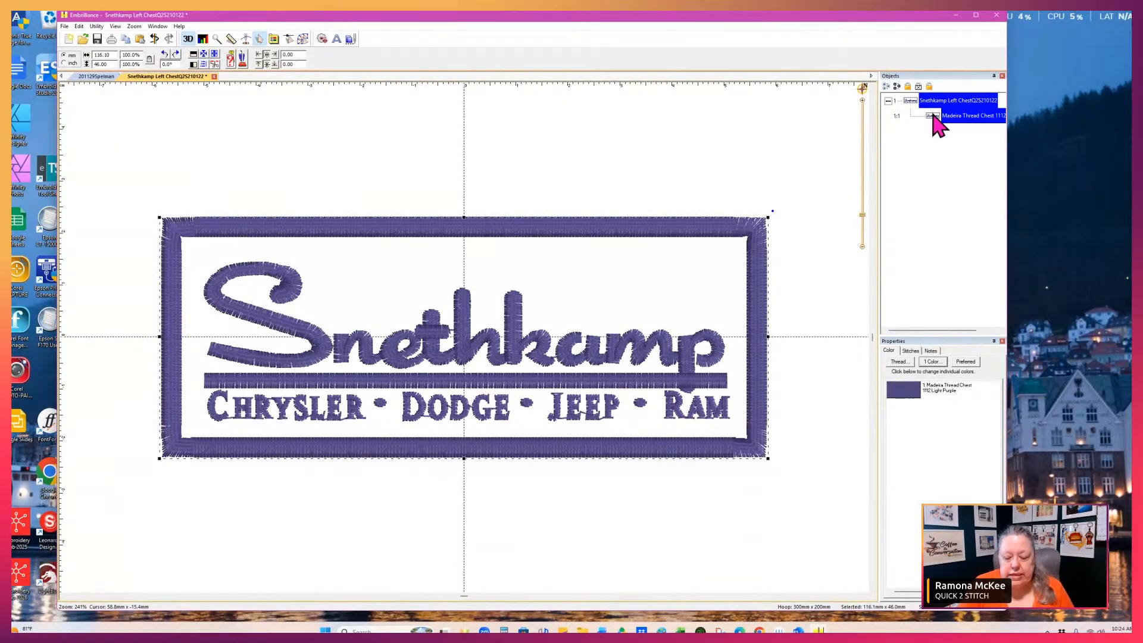
left_click(825, 396)
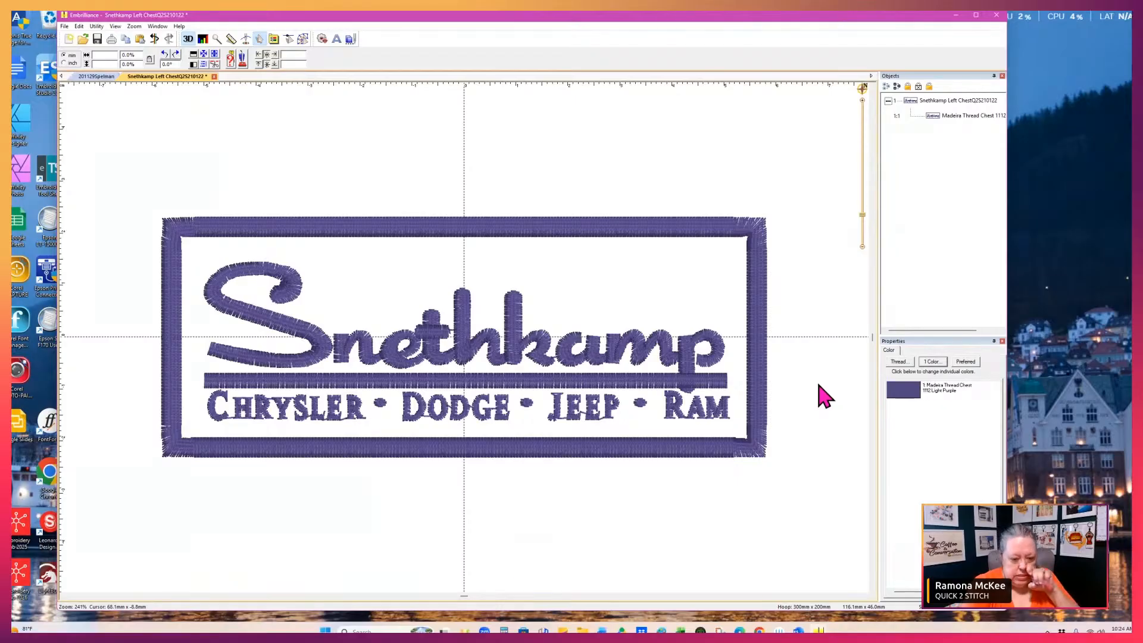
In stitch editing mode, lasso and delete the section of lower border stitches beneath the word DODGE
left_click(245, 40)
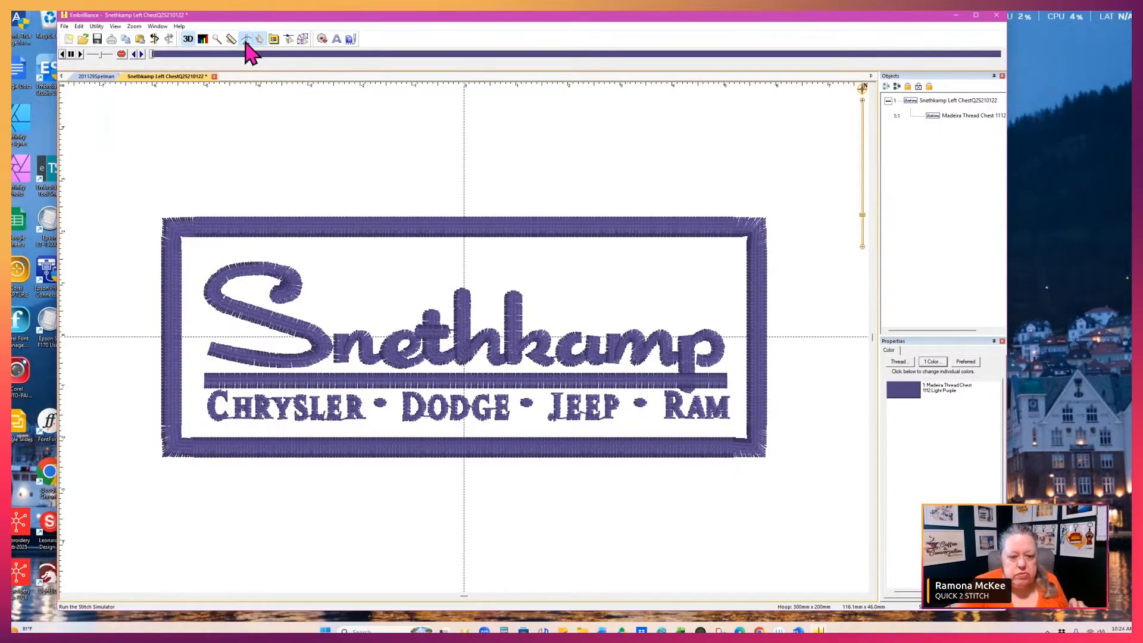
left_click(289, 39)
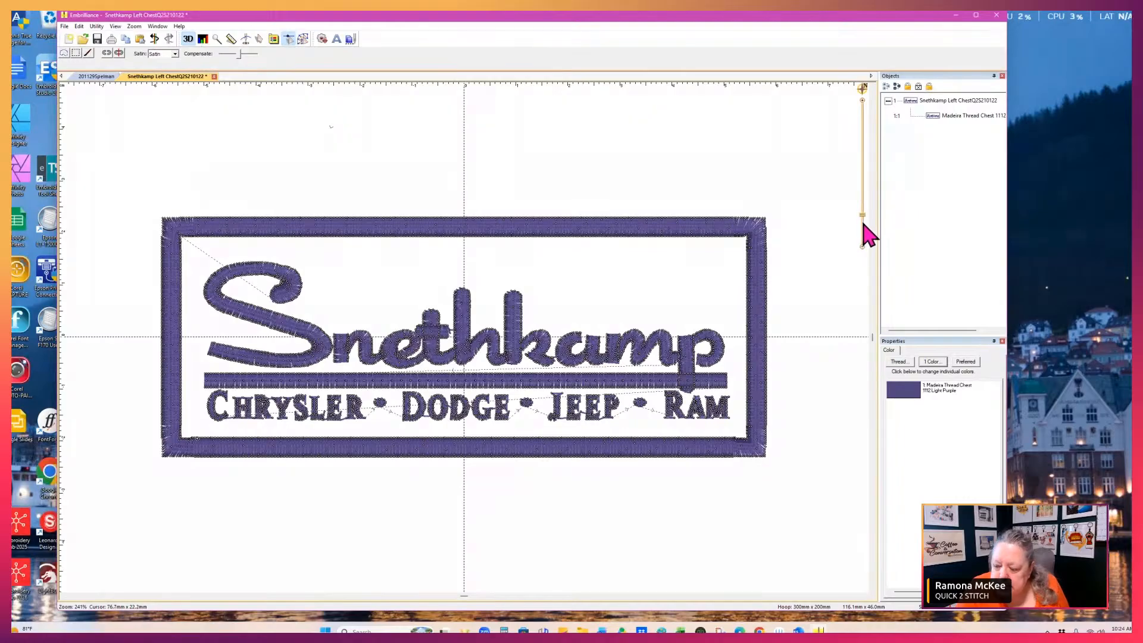
left_click_drag(864, 218, 861, 168)
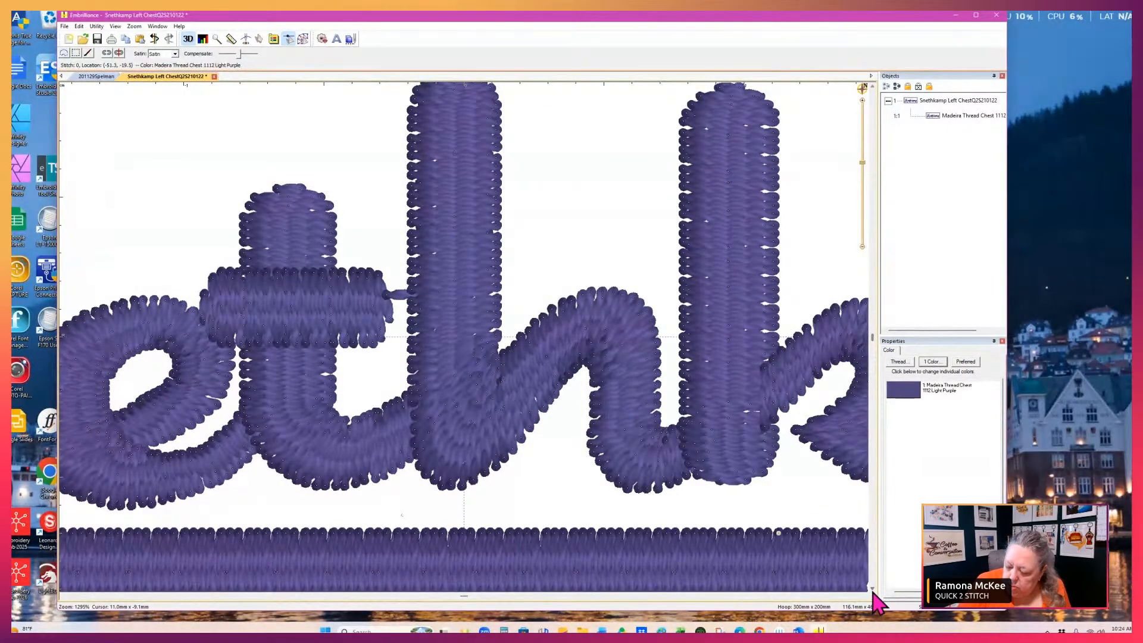
left_click_drag(873, 344, 875, 390)
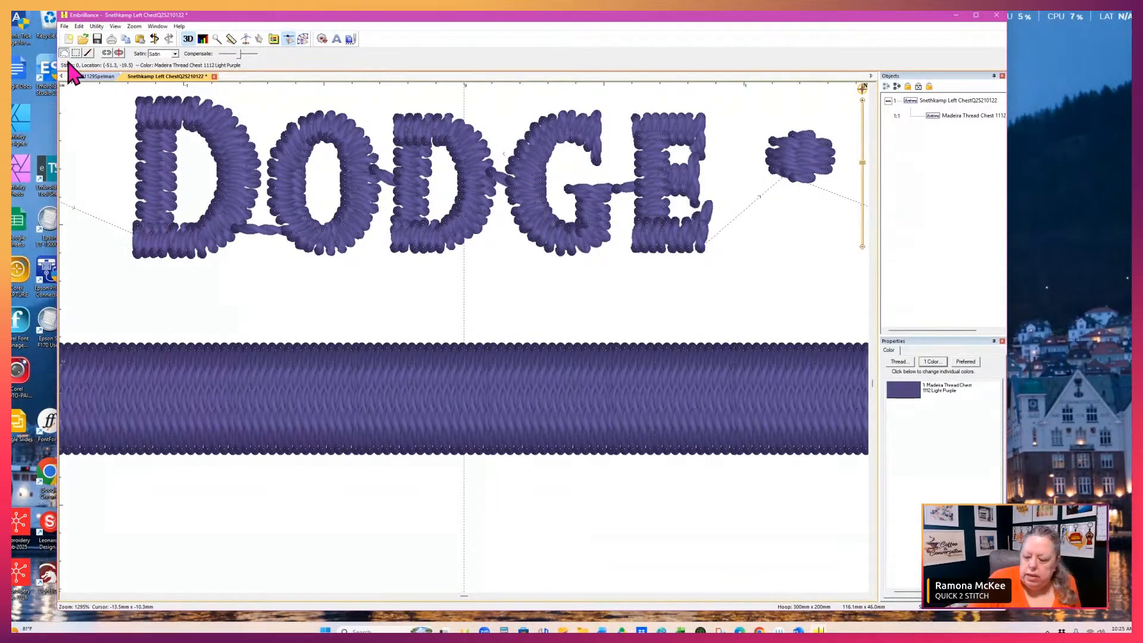
mouse_move(798, 311)
left_mouse_down()
mouse_move(197, 330)
mouse_move(103, 352)
mouse_move(119, 424)
mouse_move(232, 521)
mouse_move(758, 496)
mouse_move(841, 476)
left_mouse_up()
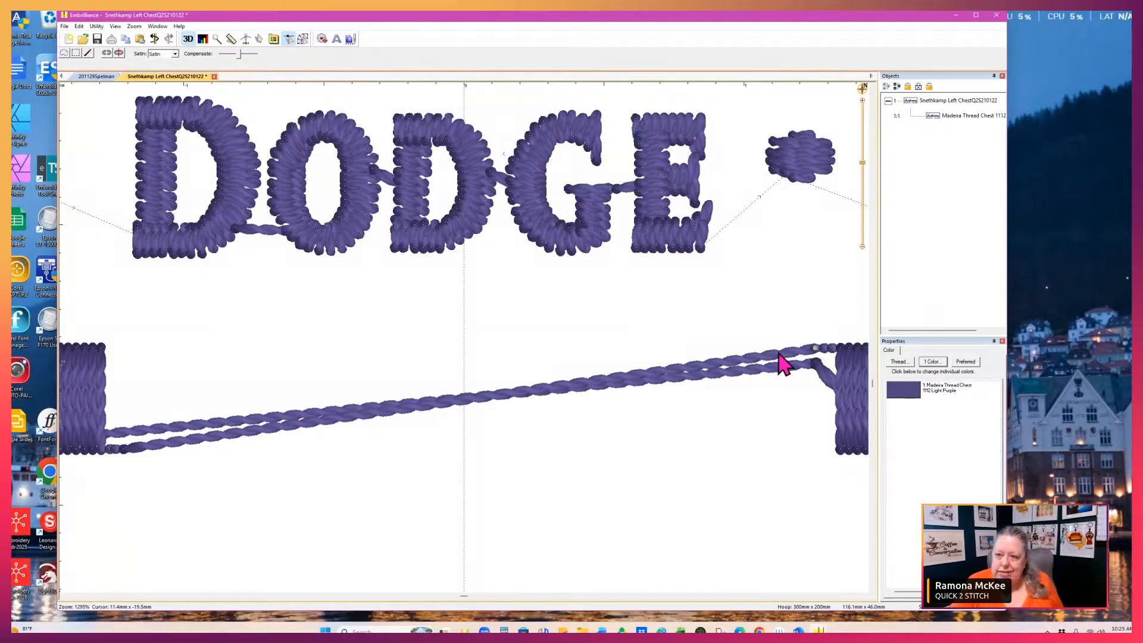
Delete the lower border stitches beneath JEEP and RAM, including the border's lower-right corner
left_click(865, 596)
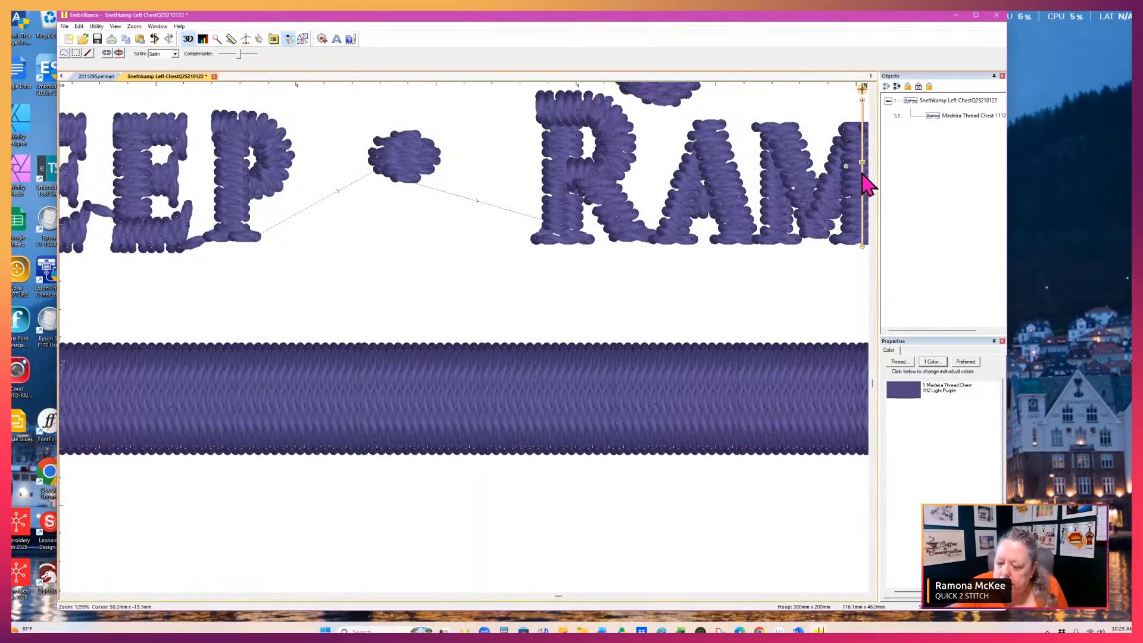
left_click_drag(862, 162, 861, 178)
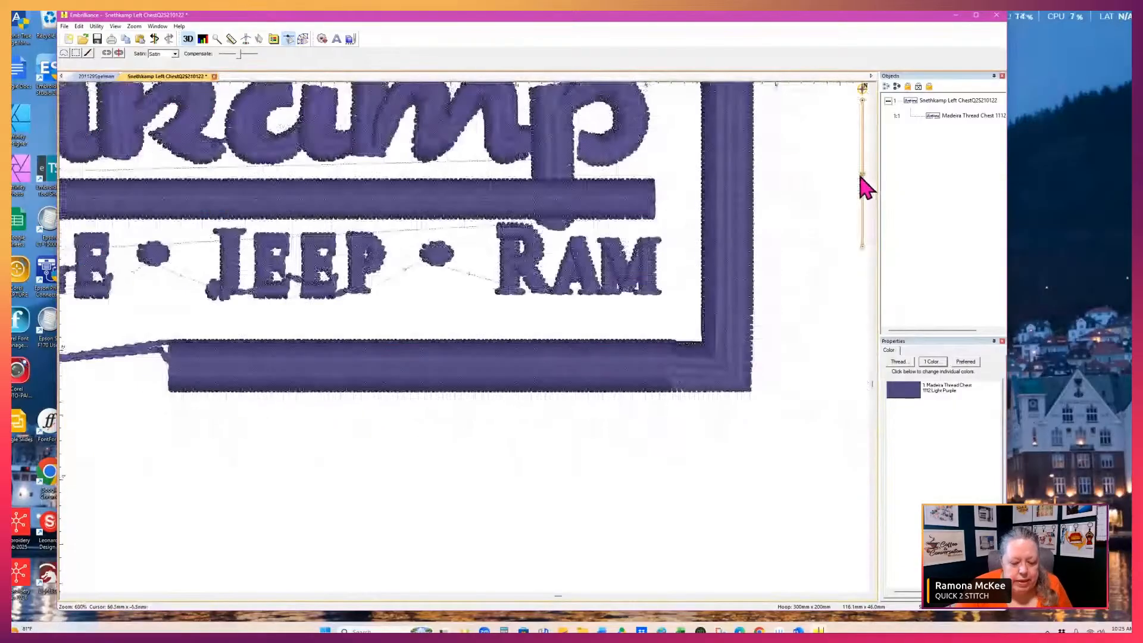
left_click(65, 55)
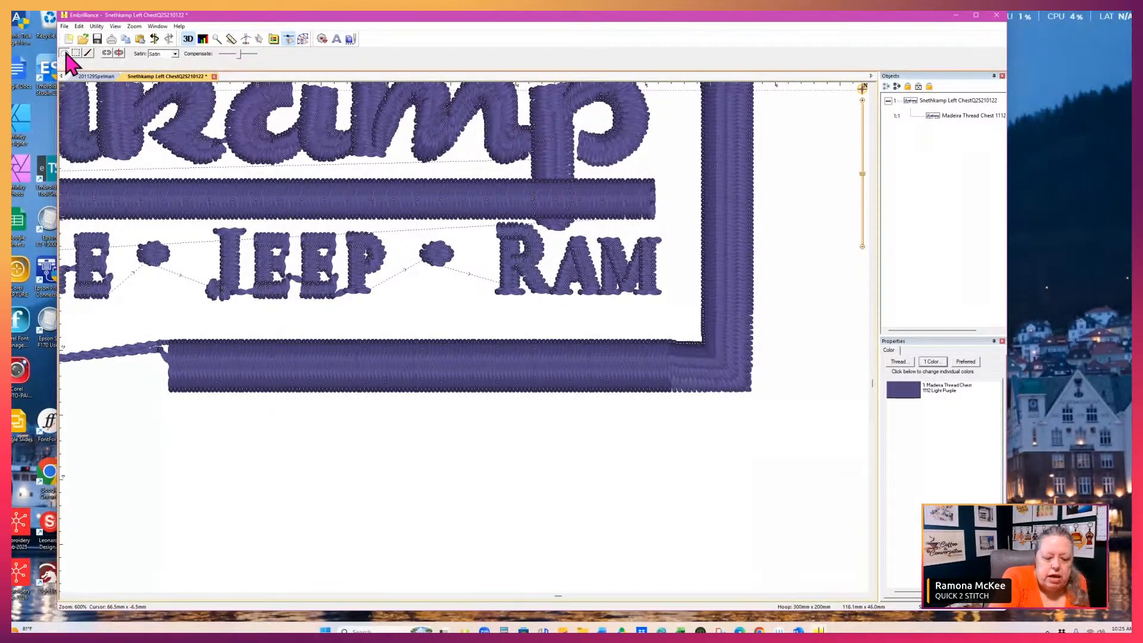
mouse_move(137, 317)
left_mouse_down()
mouse_move(294, 326)
mouse_move(759, 307)
mouse_move(799, 343)
mouse_move(770, 443)
mouse_move(200, 438)
mouse_move(98, 360)
left_mouse_up()
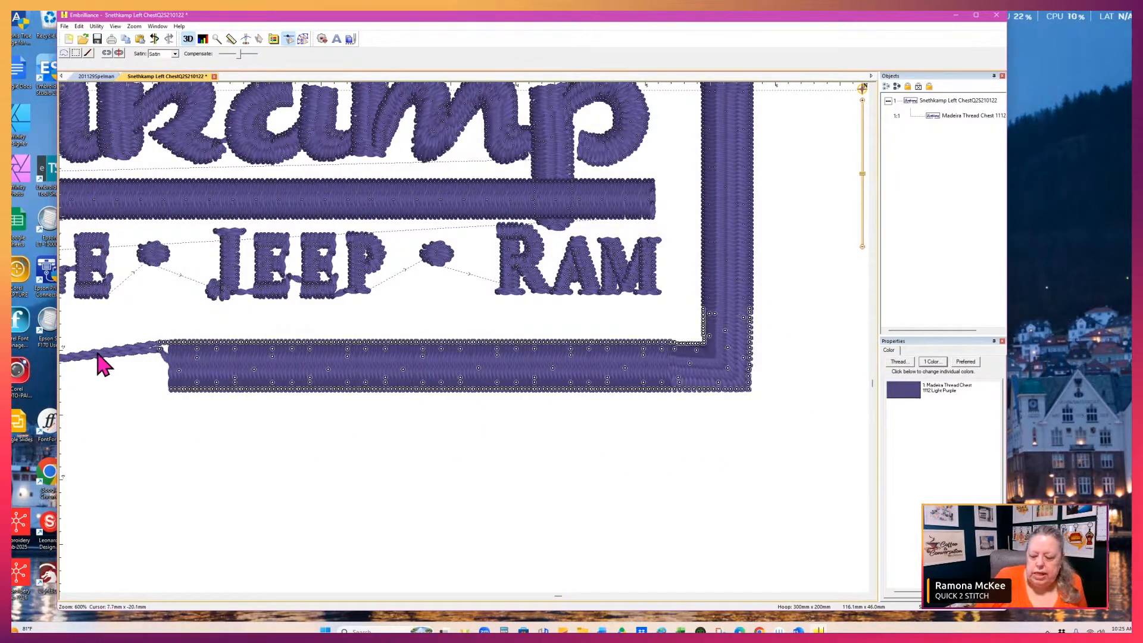
key("Delete")
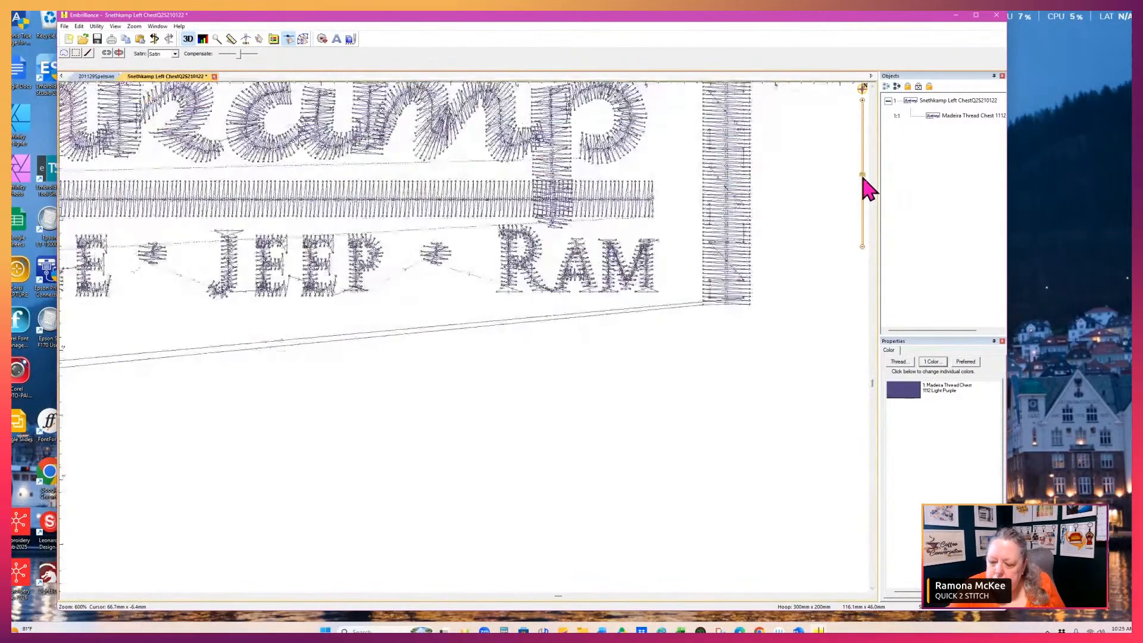
Lasso and delete the border's right side together with the adjoining end of its upper side
left_click_drag(862, 175, 859, 219)
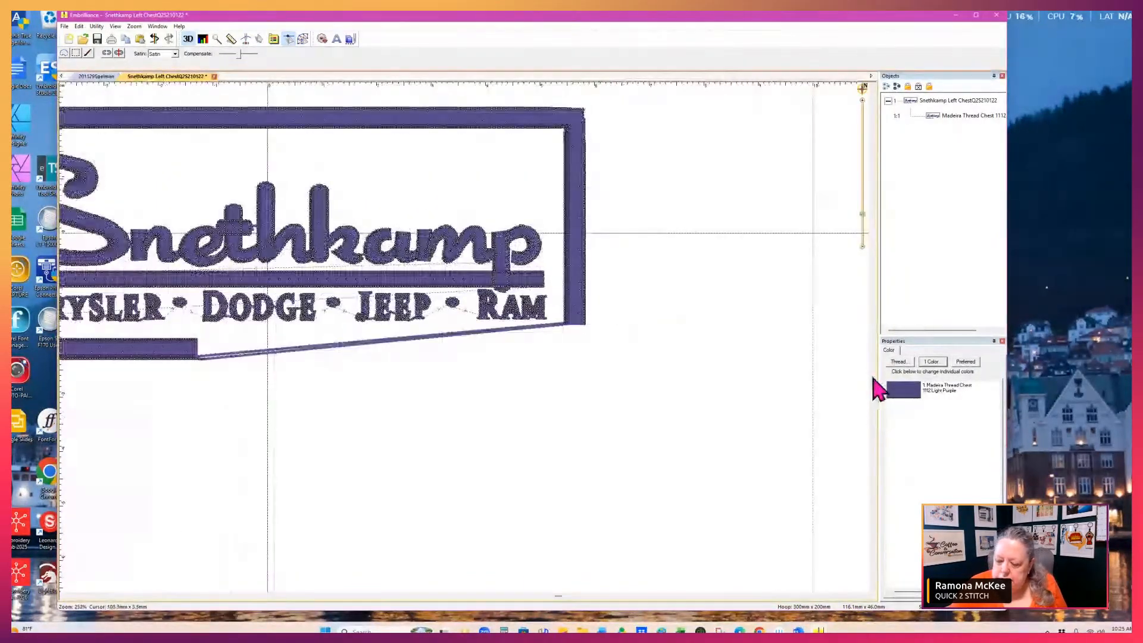
left_click_drag(873, 376, 875, 340)
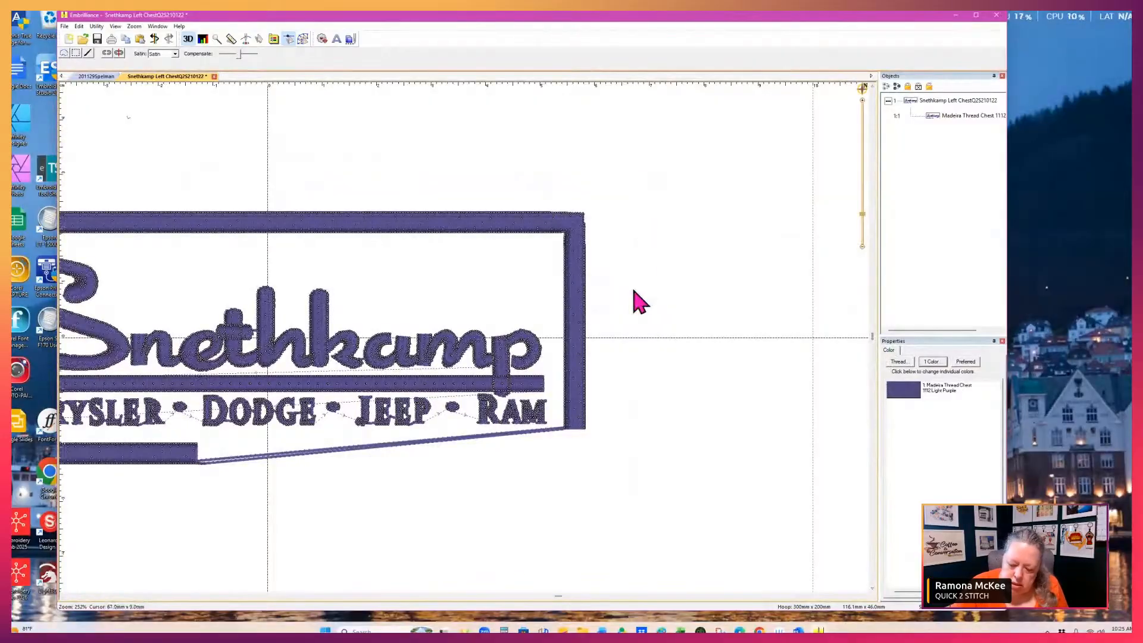
left_click(64, 53)
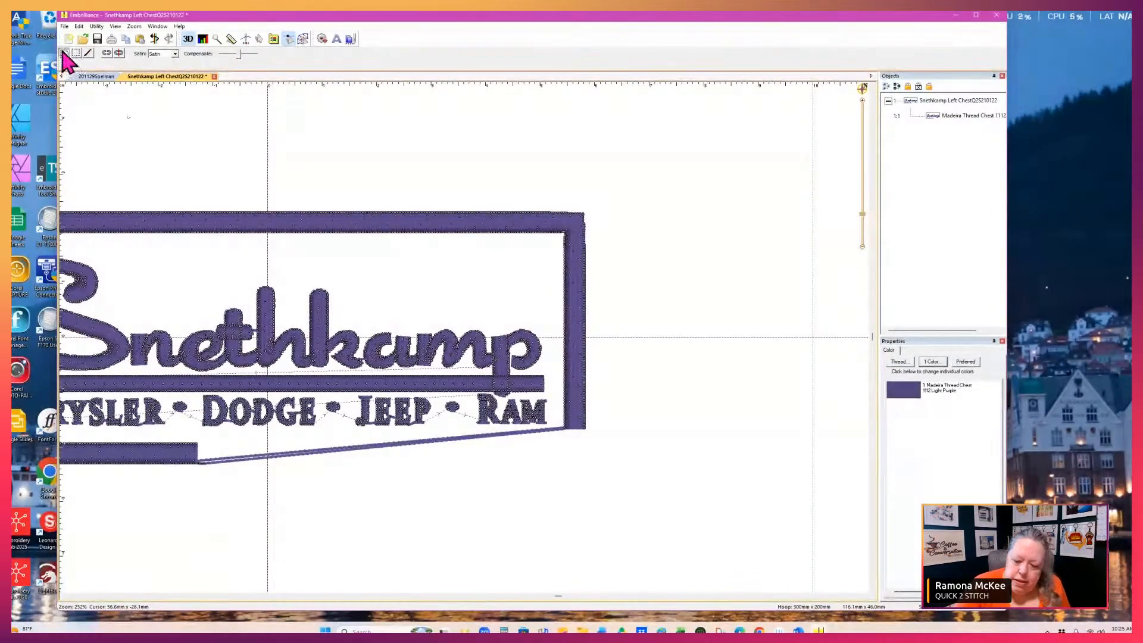
left_click(541, 132)
double_click(584, 341)
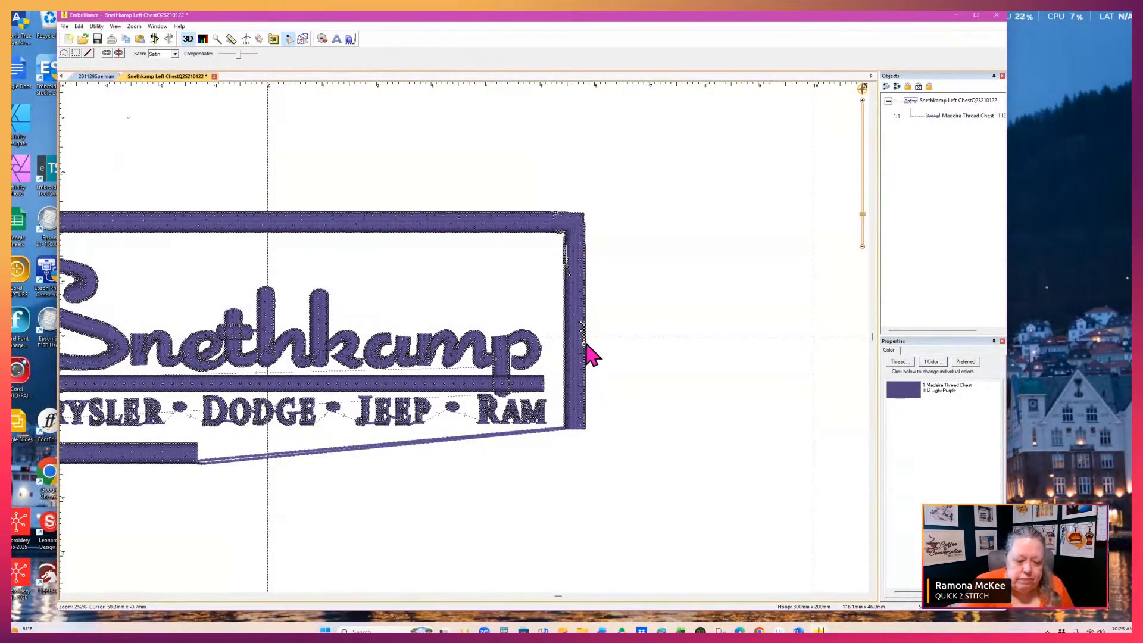
left_click(64, 53)
mouse_move(632, 169)
left_mouse_down()
mouse_move(615, 437)
mouse_move(559, 444)
mouse_move(551, 273)
mouse_move(459, 255)
mouse_move(439, 153)
mouse_move(613, 149)
left_mouse_up()
key("Delete")
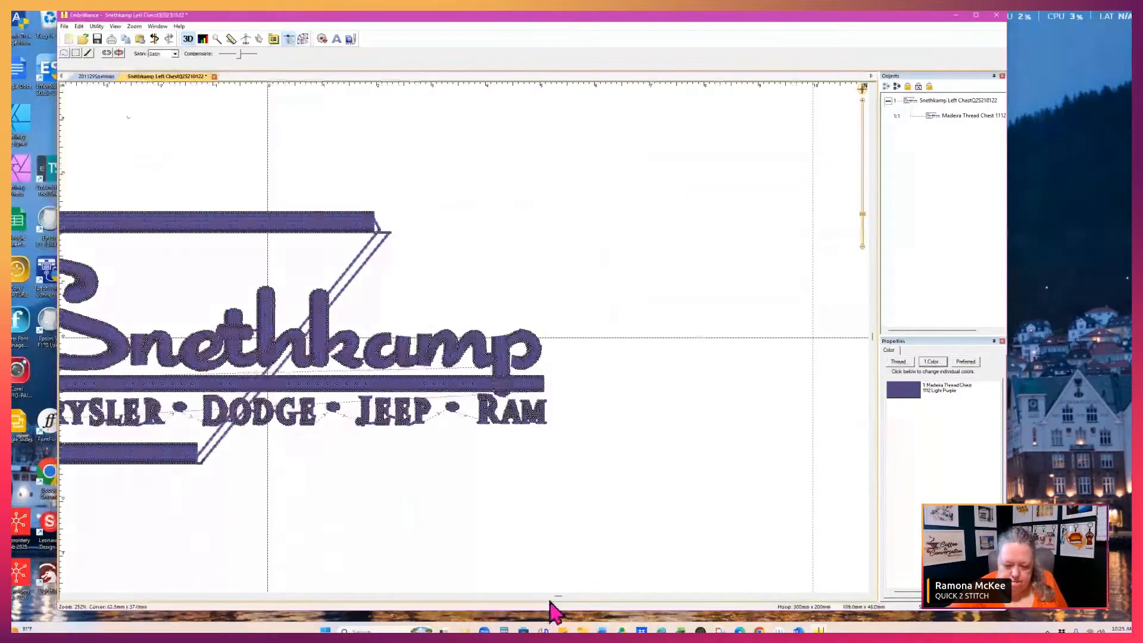
Lasso and delete the remaining upper side of the Snethkamp border
left_click_drag(558, 596, 458, 596)
mouse_move(111, 133)
left_mouse_down()
mouse_move(203, 248)
mouse_move(643, 238)
mouse_move(647, 162)
left_mouse_up()
key("Delete")
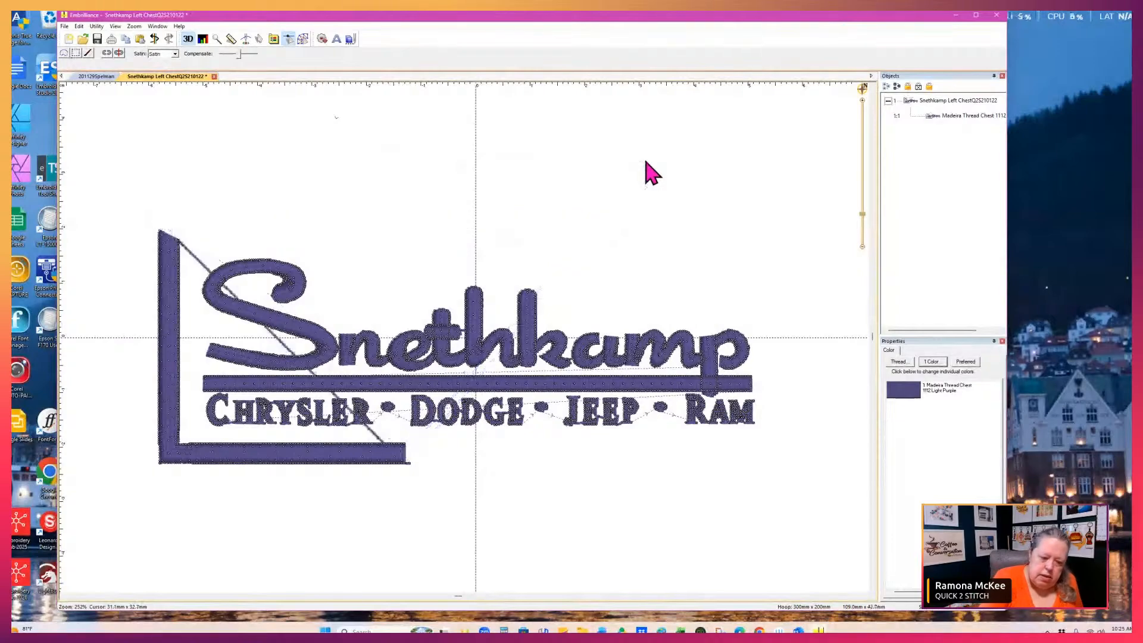
Delete the border's left side and the leftover lower border stitches beneath CHRYSLER
mouse_move(130, 189)
left_mouse_down()
mouse_move(158, 411)
mouse_move(194, 500)
mouse_move(201, 405)
mouse_move(181, 196)
left_mouse_up()
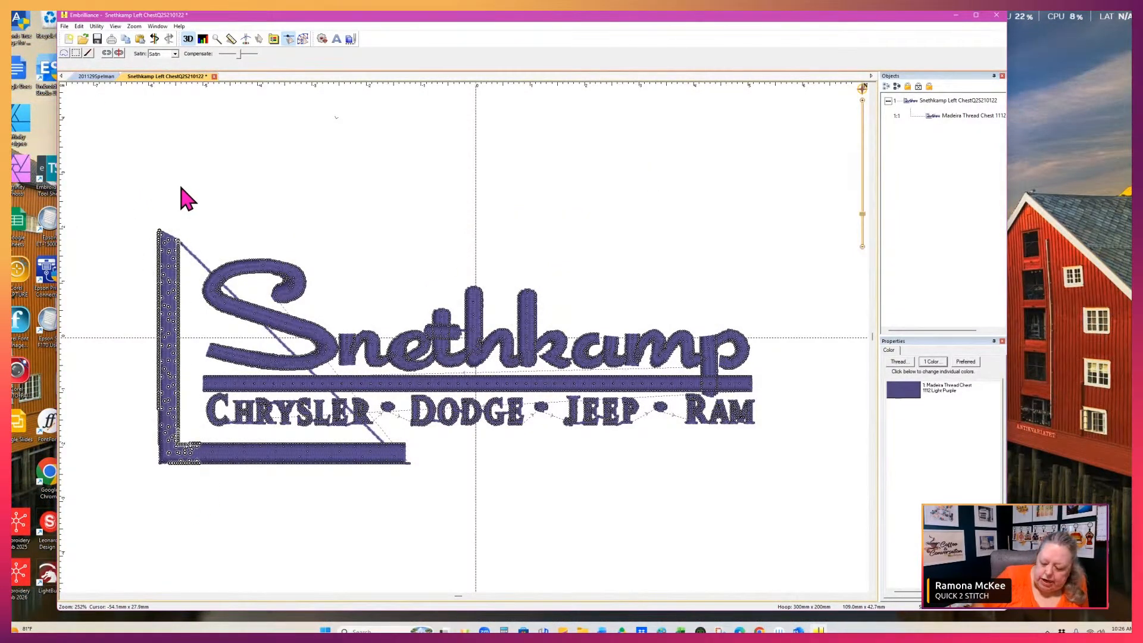
key("Delete")
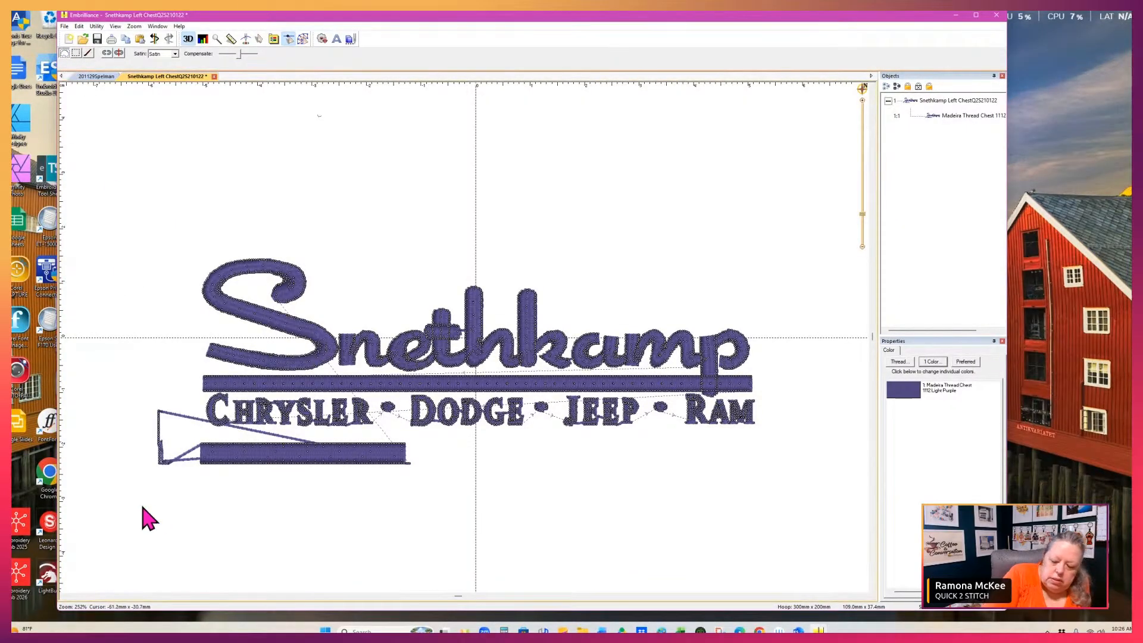
mouse_move(128, 497)
left_mouse_down()
mouse_move(385, 503)
mouse_move(474, 473)
mouse_move(423, 433)
mouse_move(222, 432)
mouse_move(168, 397)
mouse_move(126, 415)
left_mouse_up()
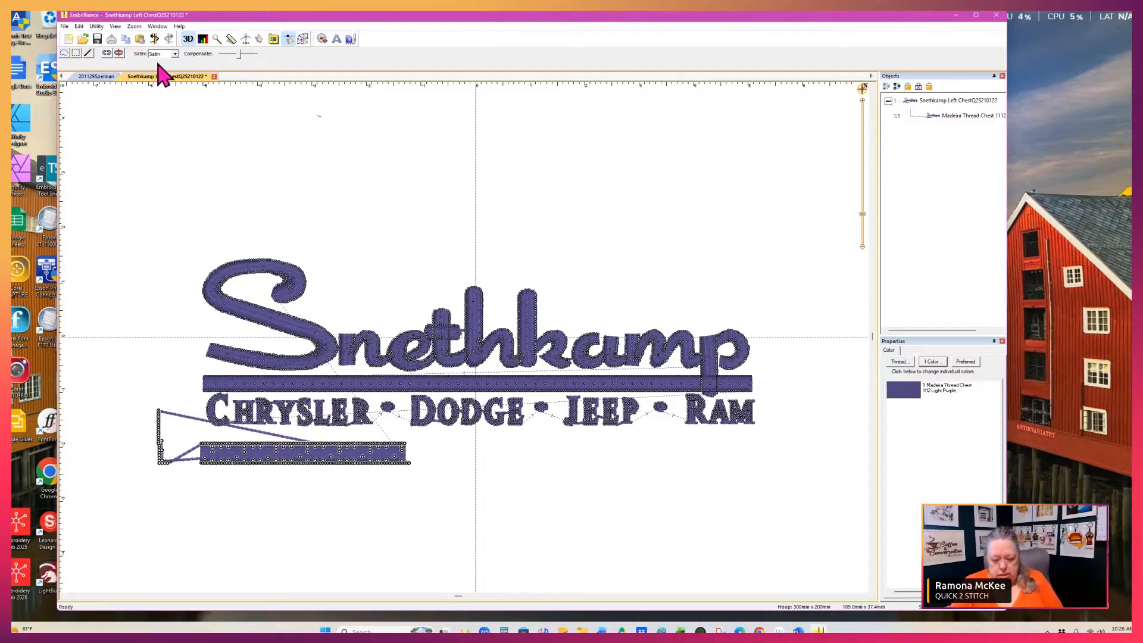
key("ctrl+z")
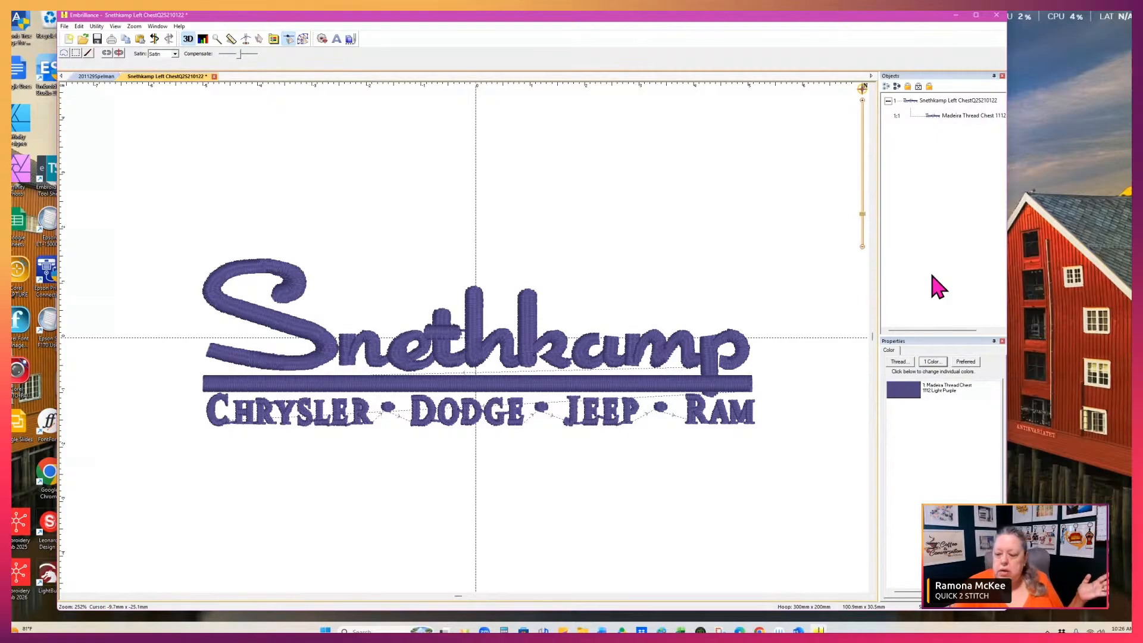
left_click_drag(862, 218, 861, 234)
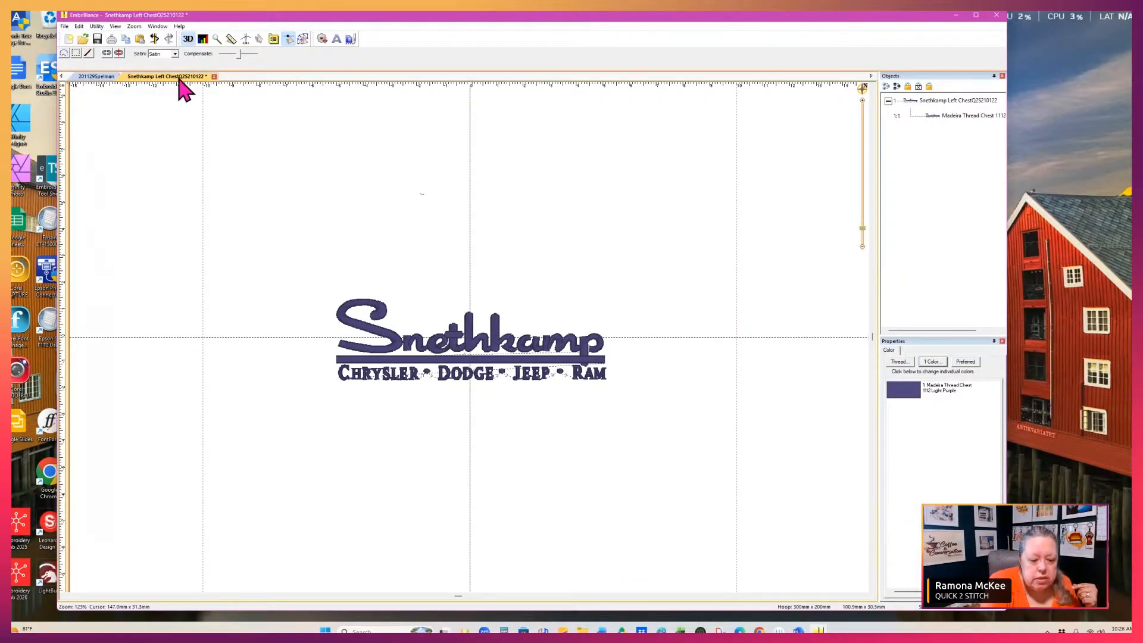
Switch to the 201129Spelman design, then lasso and delete the Futura lettering beside the seal
left_click(96, 77)
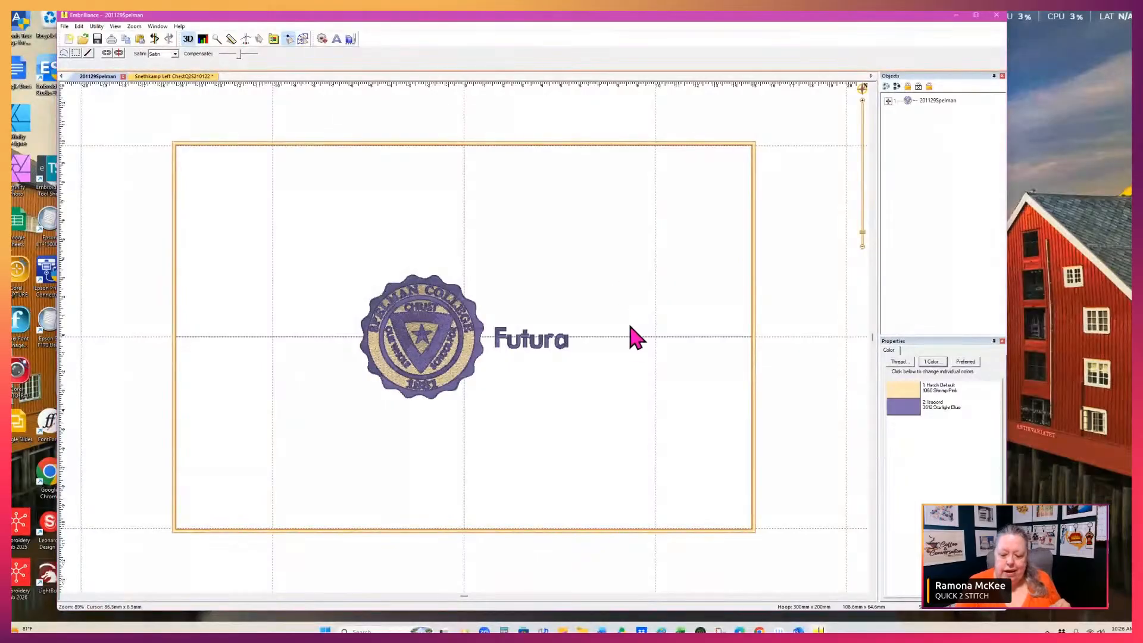
left_click(888, 101)
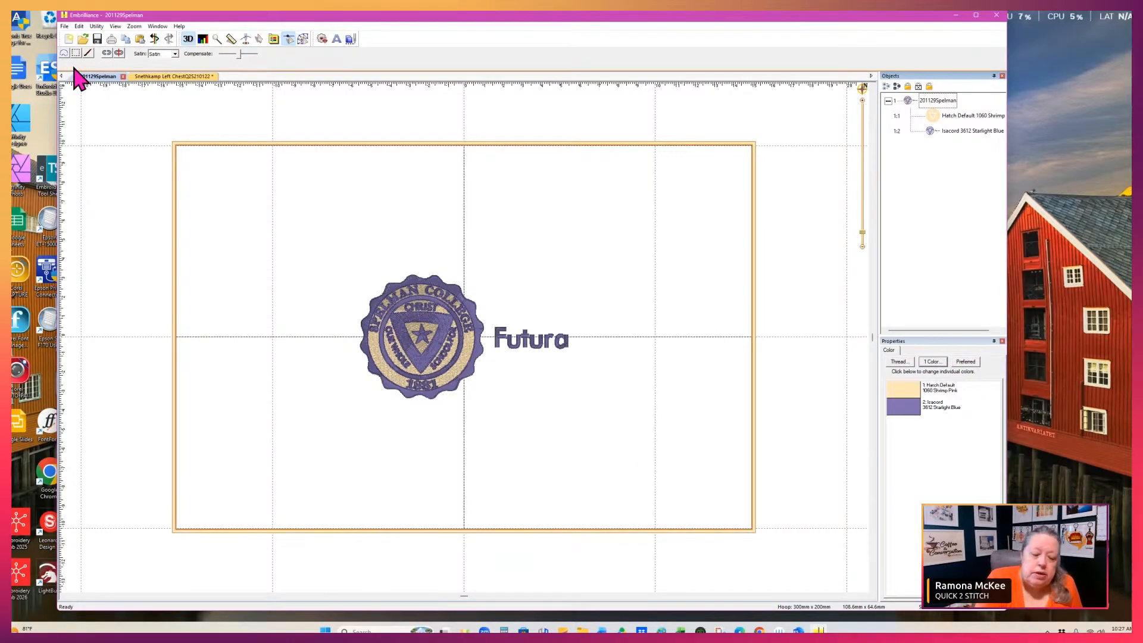
left_click(63, 53)
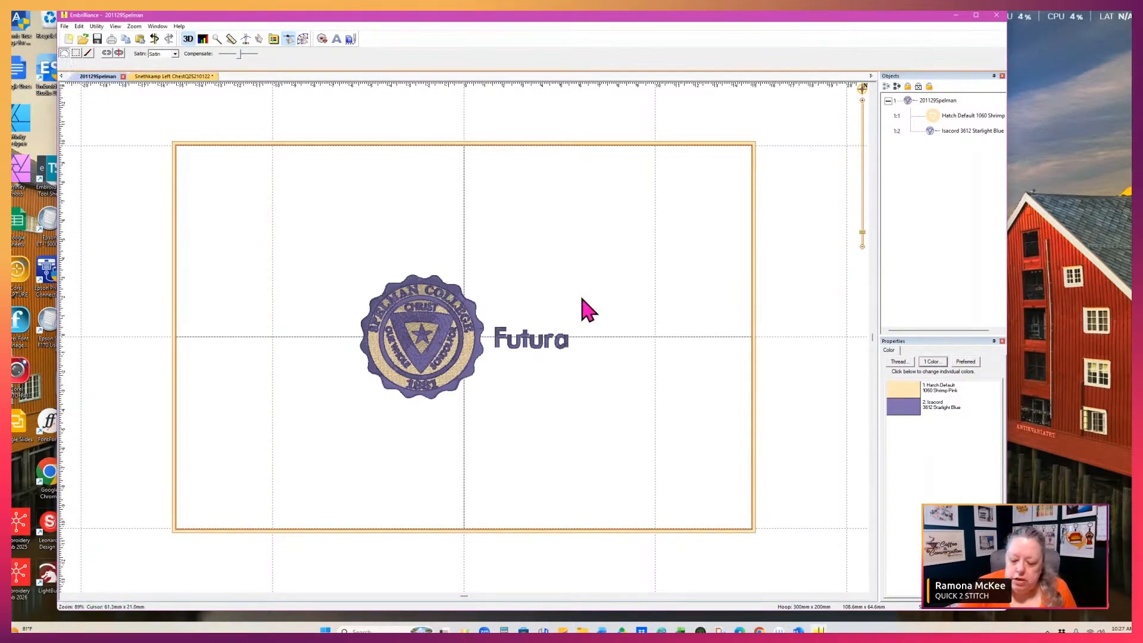
mouse_move(573, 314)
left_mouse_down()
mouse_move(570, 382)
mouse_move(495, 361)
mouse_move(498, 320)
mouse_move(581, 289)
left_mouse_up()
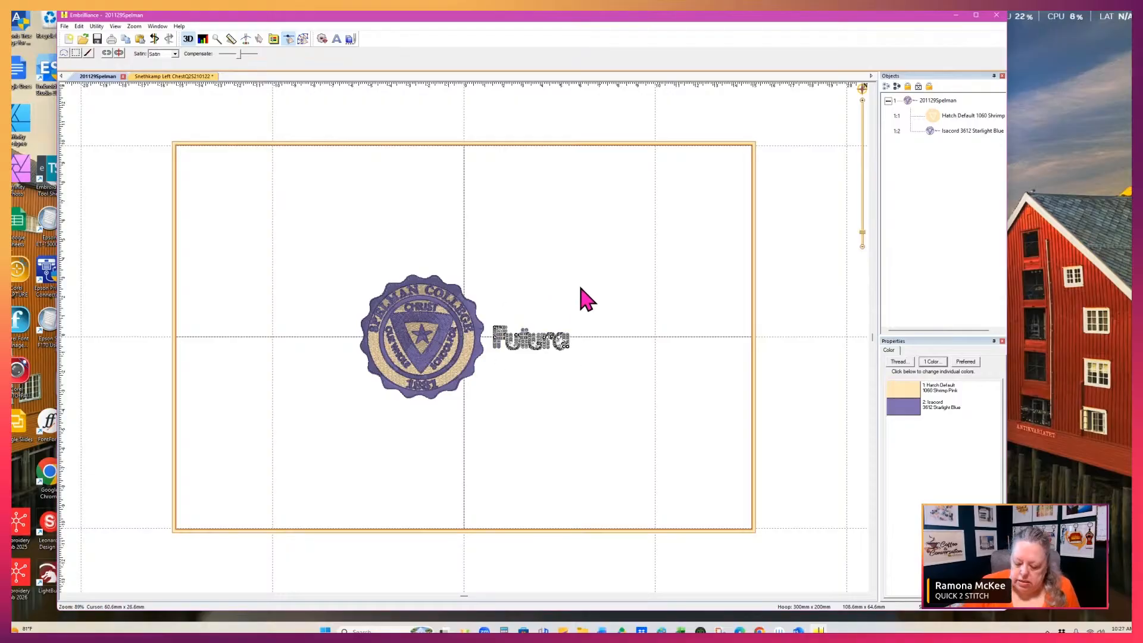
key("Delete")
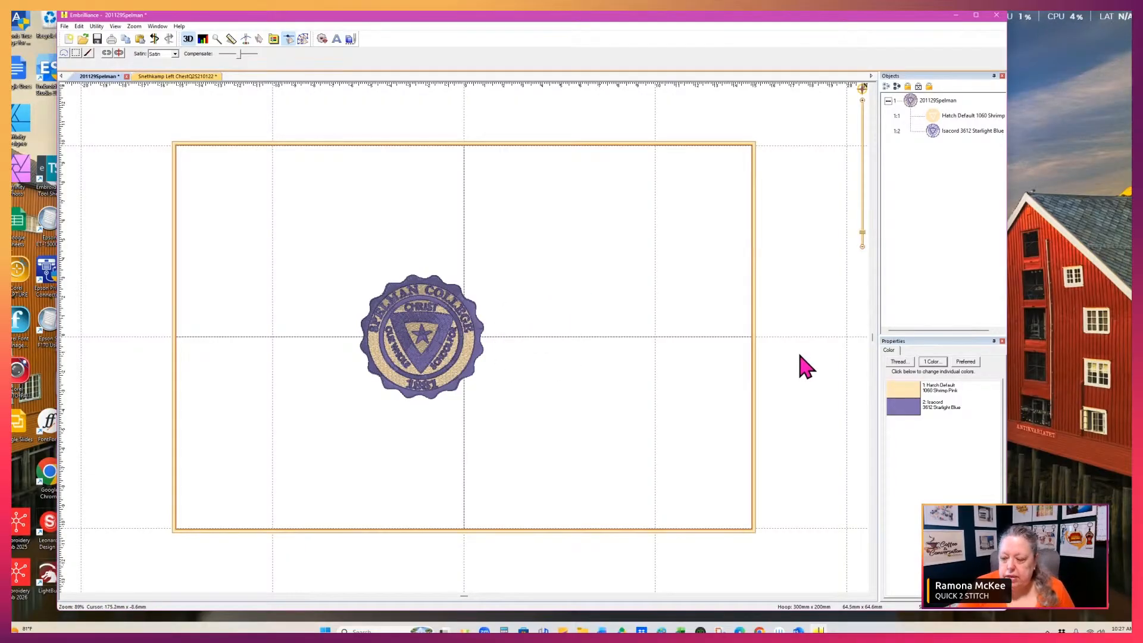
Lock the seal's Hatch Default 1060 Shrimp Pink background object
left_click_drag(866, 233, 867, 210)
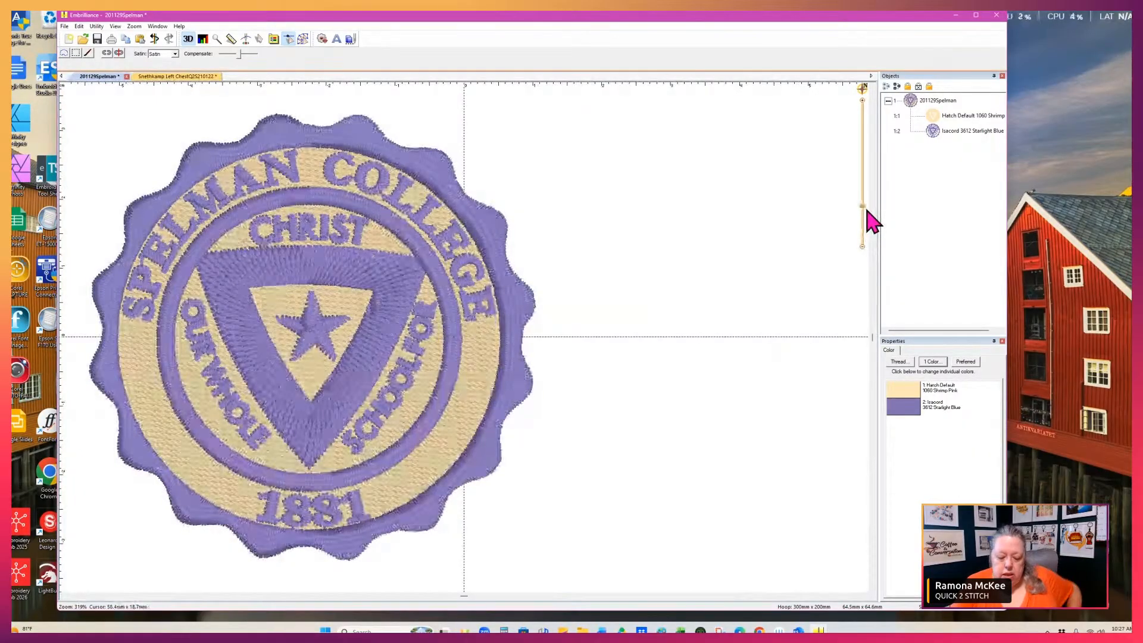
left_click(947, 115)
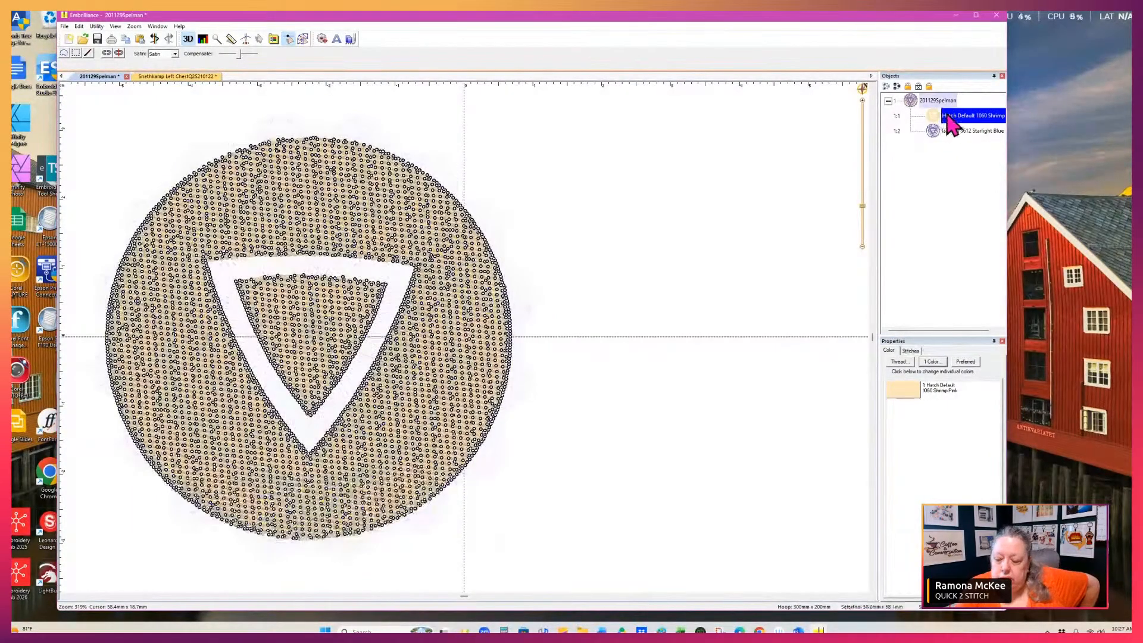
left_click(908, 87)
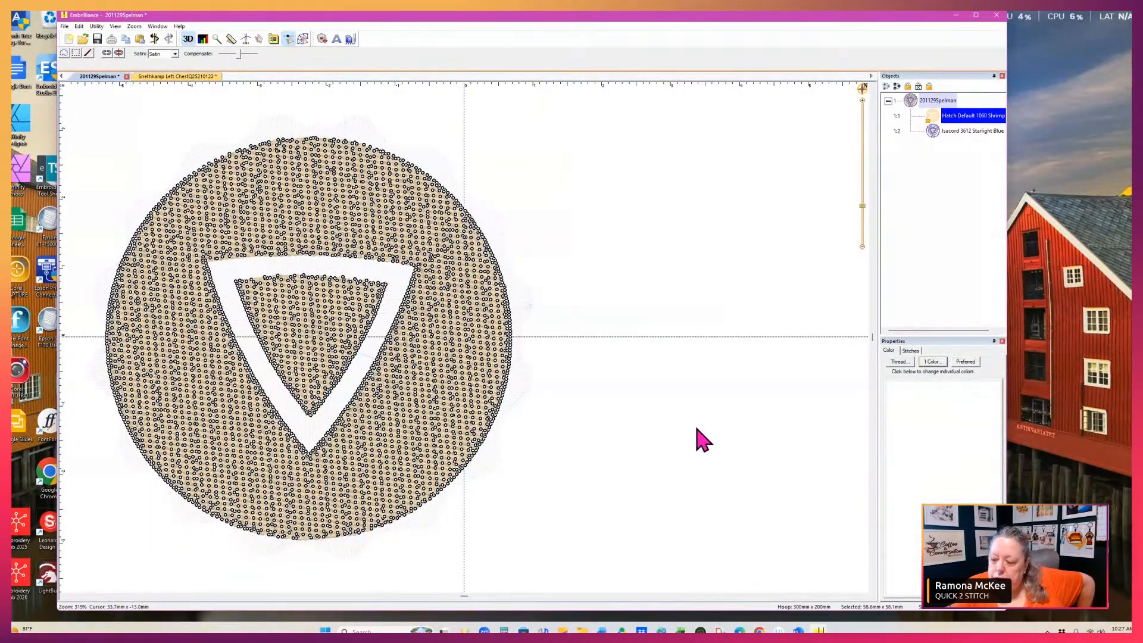
left_click(985, 225)
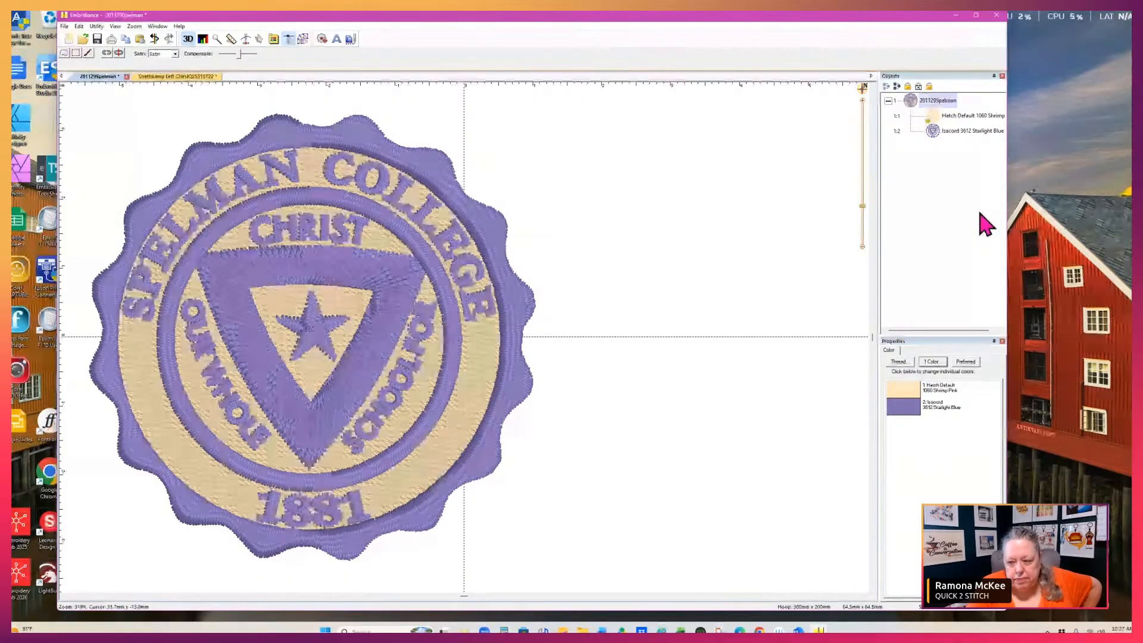
Isolate the Isacord 3612 Starlight Blue stitches and delete the SCHOOL FOR lettering beside the triangle
left_click(934, 133)
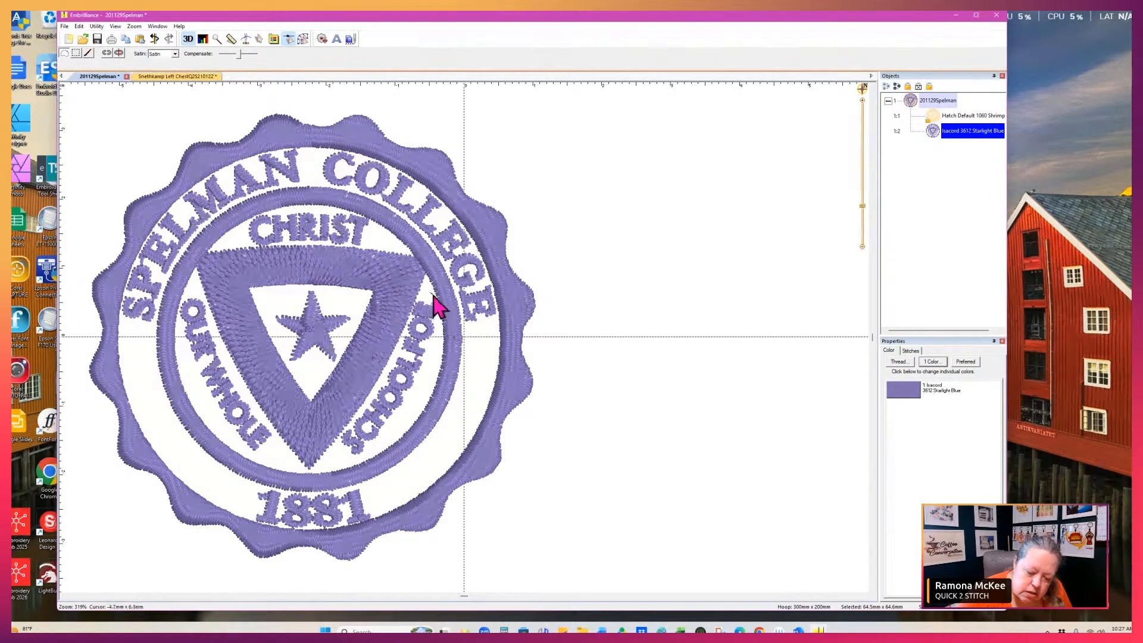
mouse_move(437, 335)
left_mouse_down()
mouse_move(381, 456)
mouse_move(350, 464)
mouse_move(345, 447)
mouse_move(387, 393)
mouse_move(425, 289)
left_mouse_up()
key("Delete")
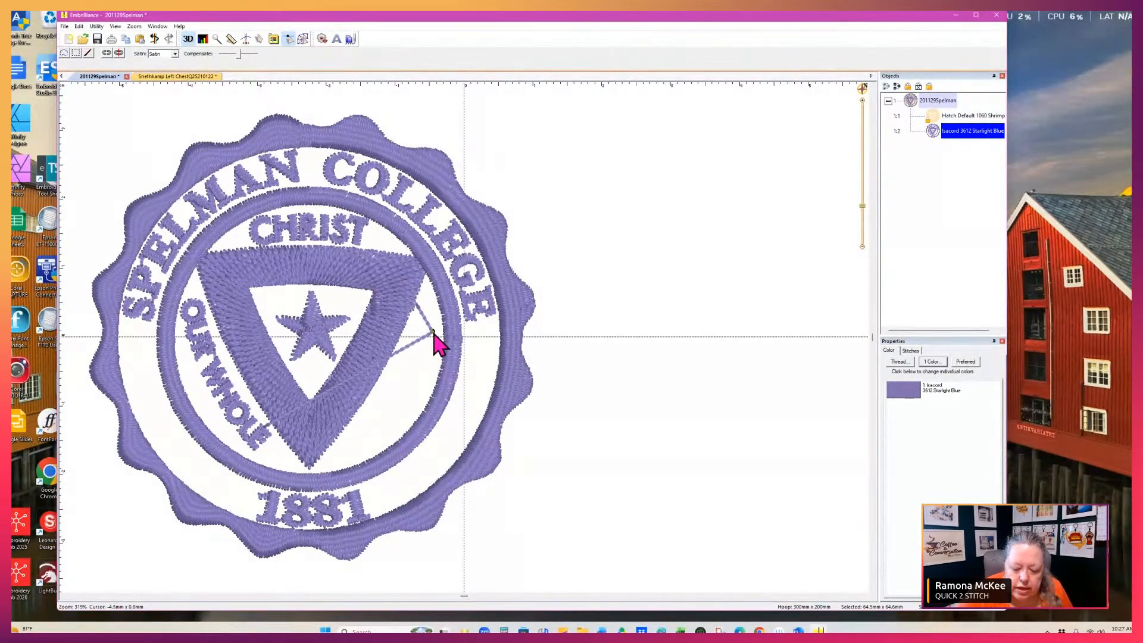
Delete the stray stitch points left where the SCHOOL FOR lettering stood beside the triangle
left_click(434, 334)
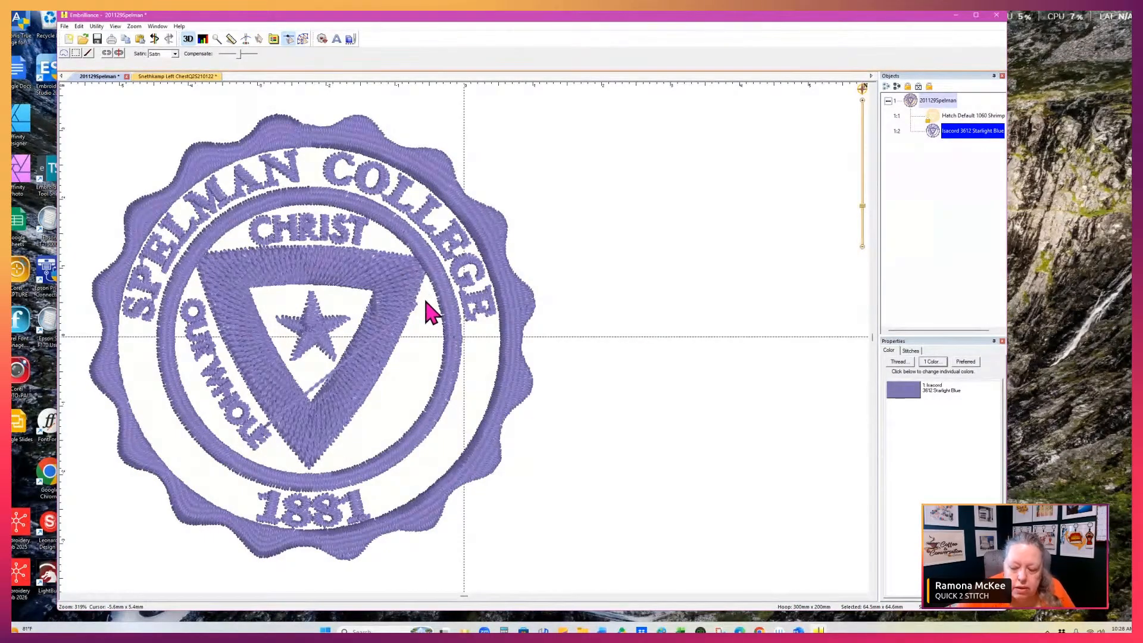
left_click_drag(863, 212, 865, 154)
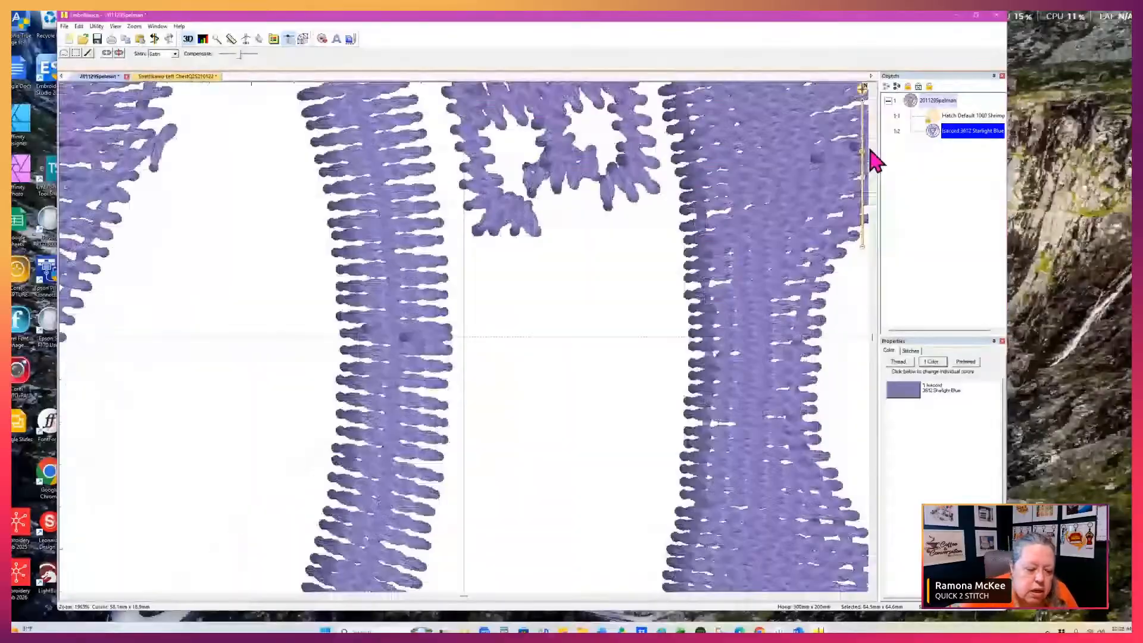
left_click(171, 129)
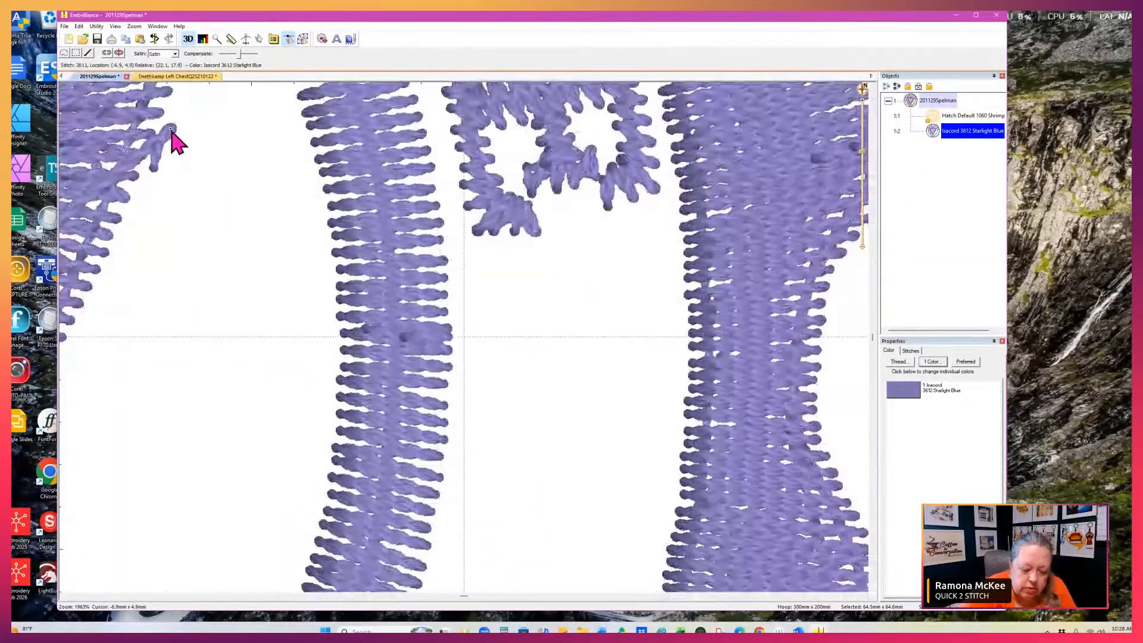
key("Delete")
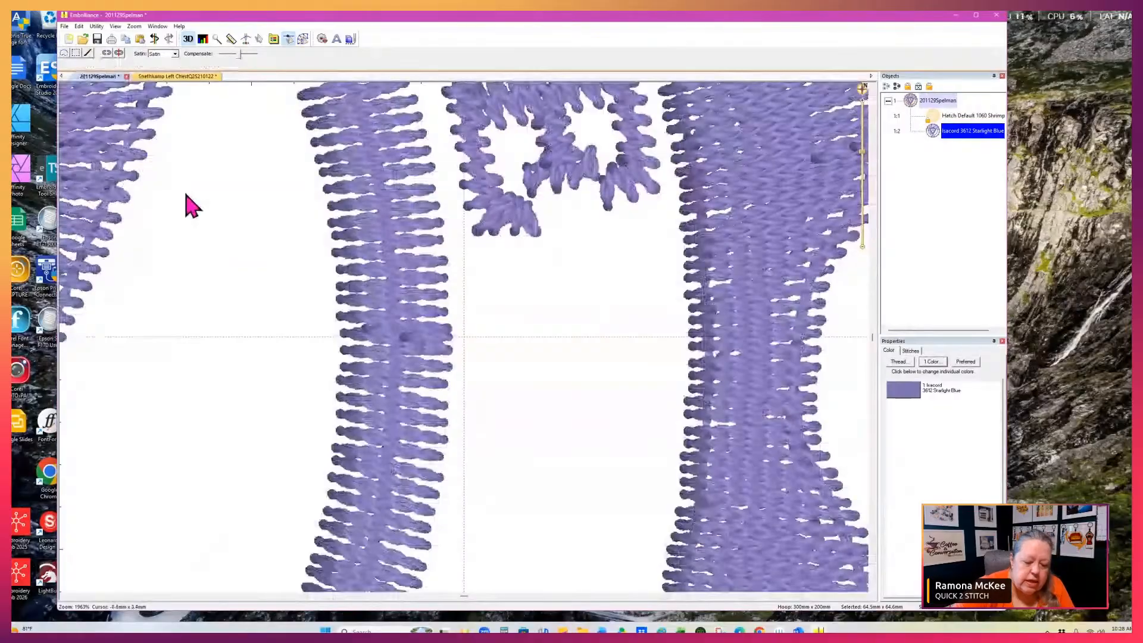
Lasso and delete the OUR WHOLE lettering along the triangle's left side
left_click_drag(869, 219, 864, 195)
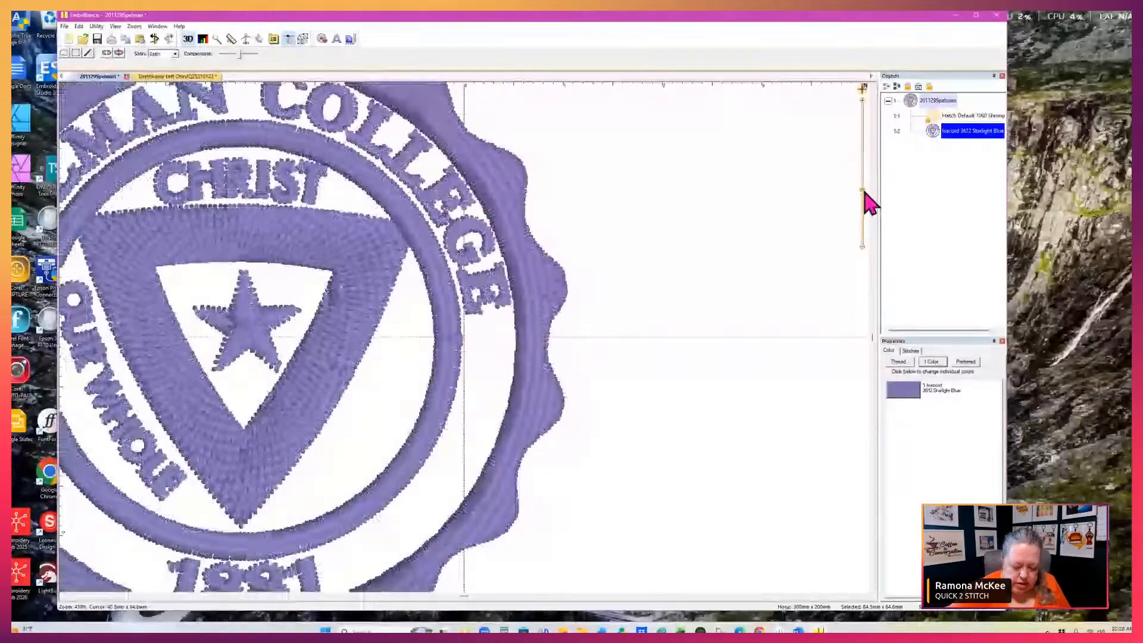
left_click_drag(463, 598, 405, 601)
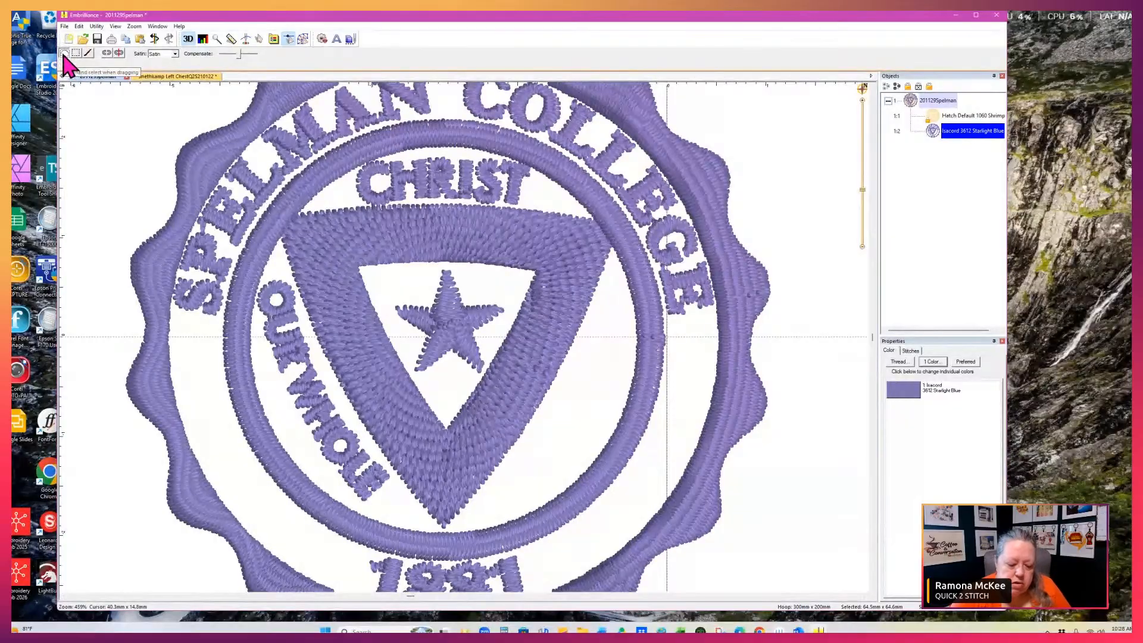
mouse_move(286, 274)
left_mouse_down()
mouse_move(257, 318)
mouse_move(299, 419)
mouse_move(353, 494)
mouse_move(387, 497)
mouse_move(384, 466)
mouse_move(299, 319)
left_mouse_up()
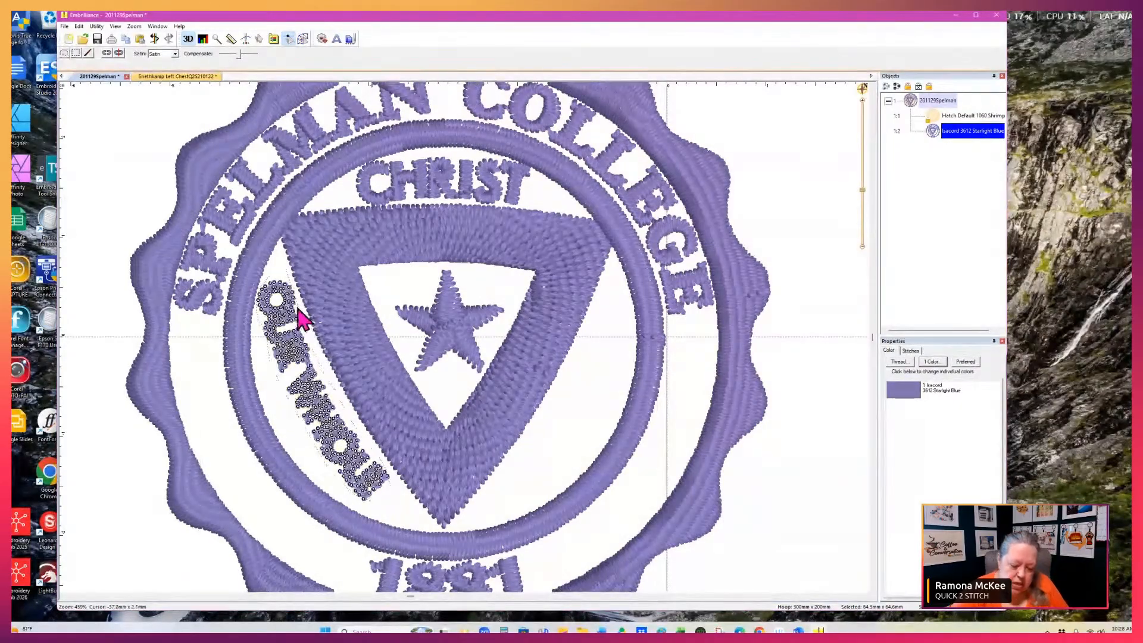
key("Delete")
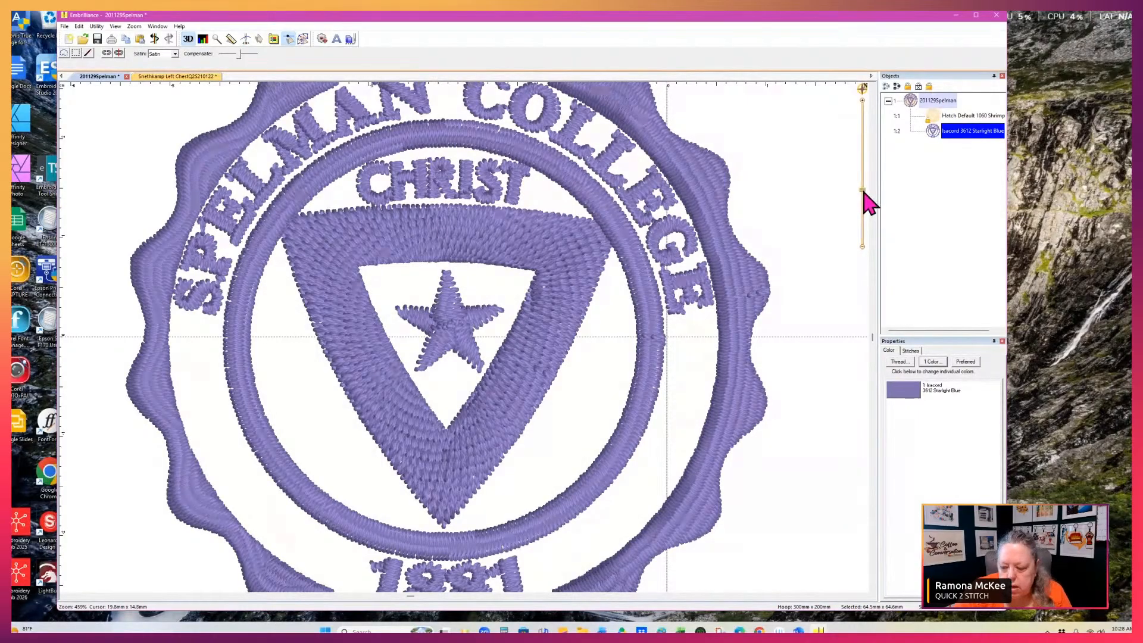
Lasso and delete the CHRIST lettering above the triangle
scroll(865, 192, "up", 3)
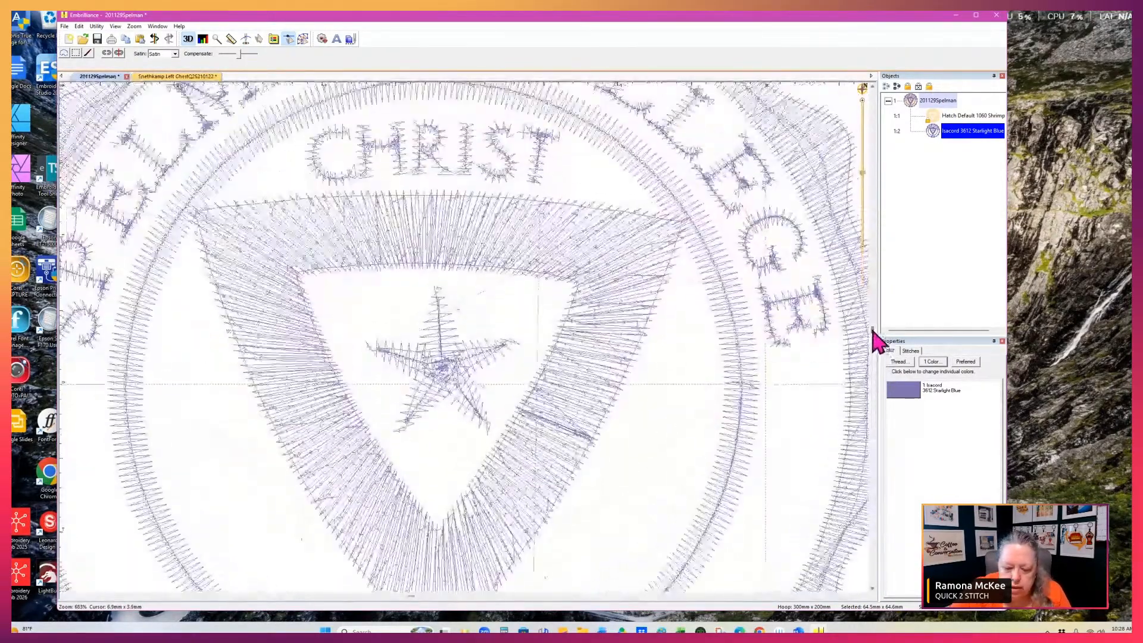
left_click_drag(873, 331, 873, 294)
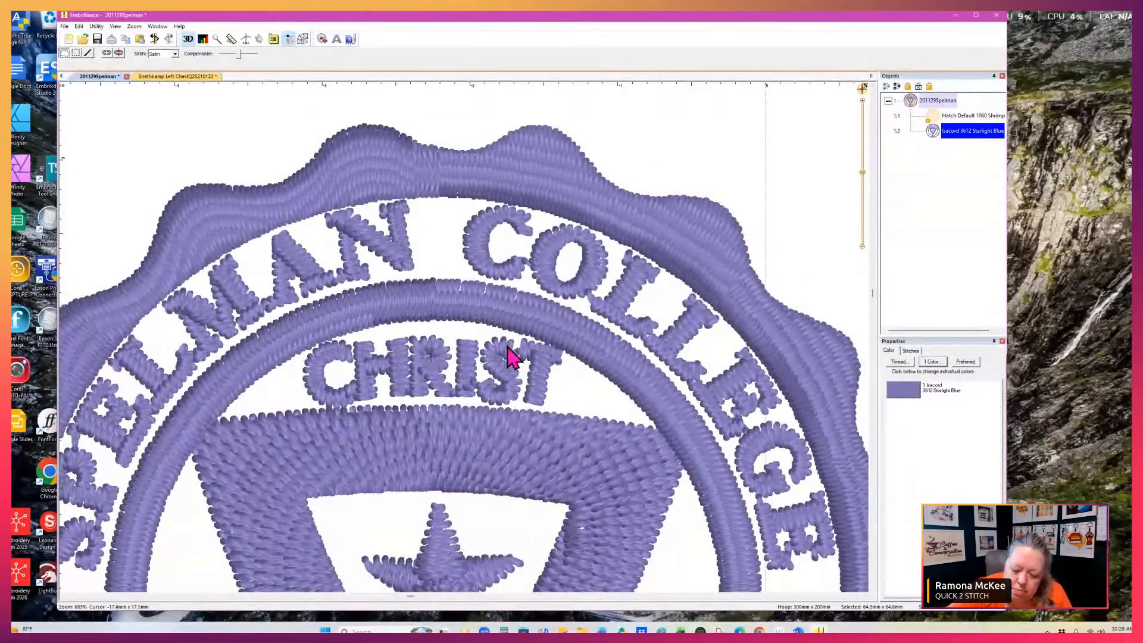
mouse_move(552, 367)
left_mouse_down()
mouse_move(521, 346)
mouse_move(337, 341)
mouse_move(308, 352)
mouse_move(298, 394)
mouse_move(343, 411)
mouse_move(444, 400)
mouse_move(534, 411)
mouse_move(564, 386)
left_mouse_up()
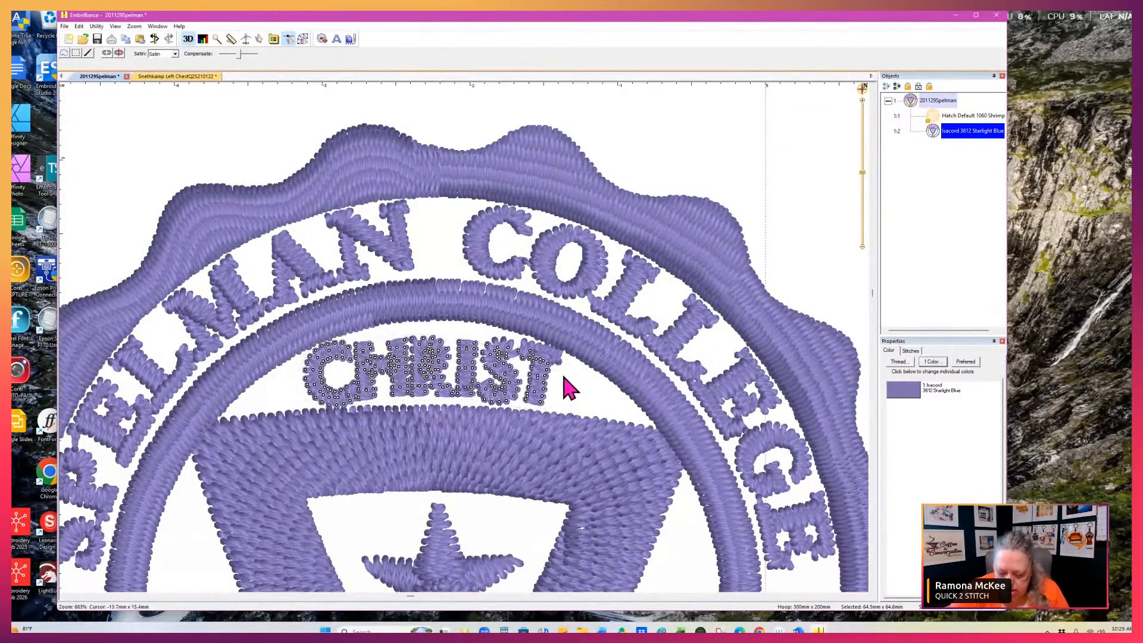
key("Delete")
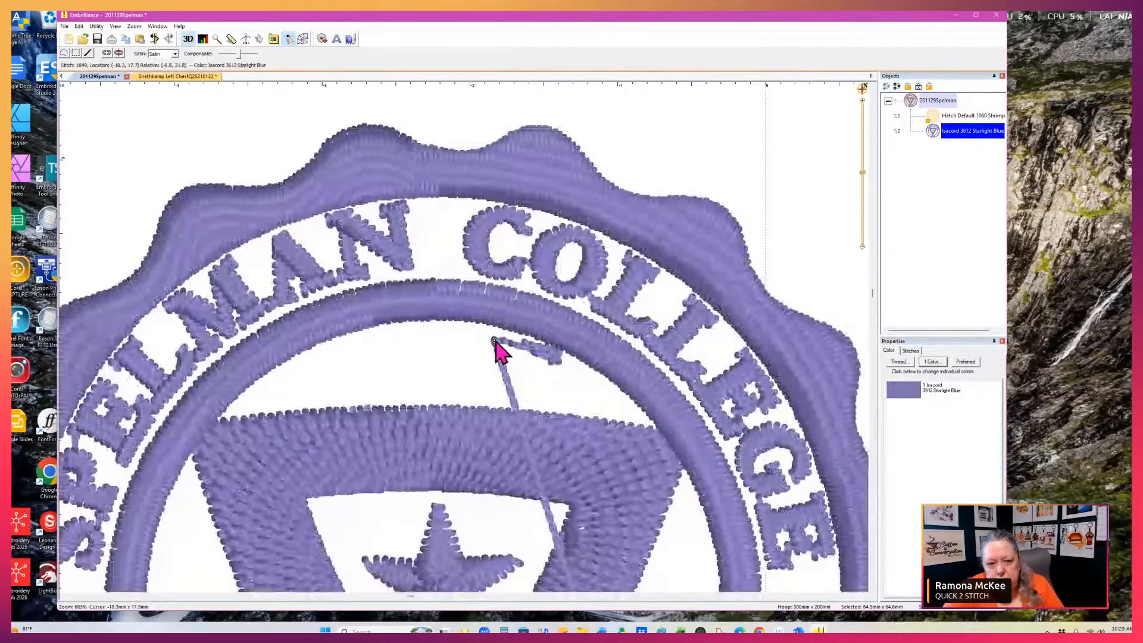
Delete leftover CHRIST stitch points above the triangle and move several remaining points out of the letter T
key("Delete")
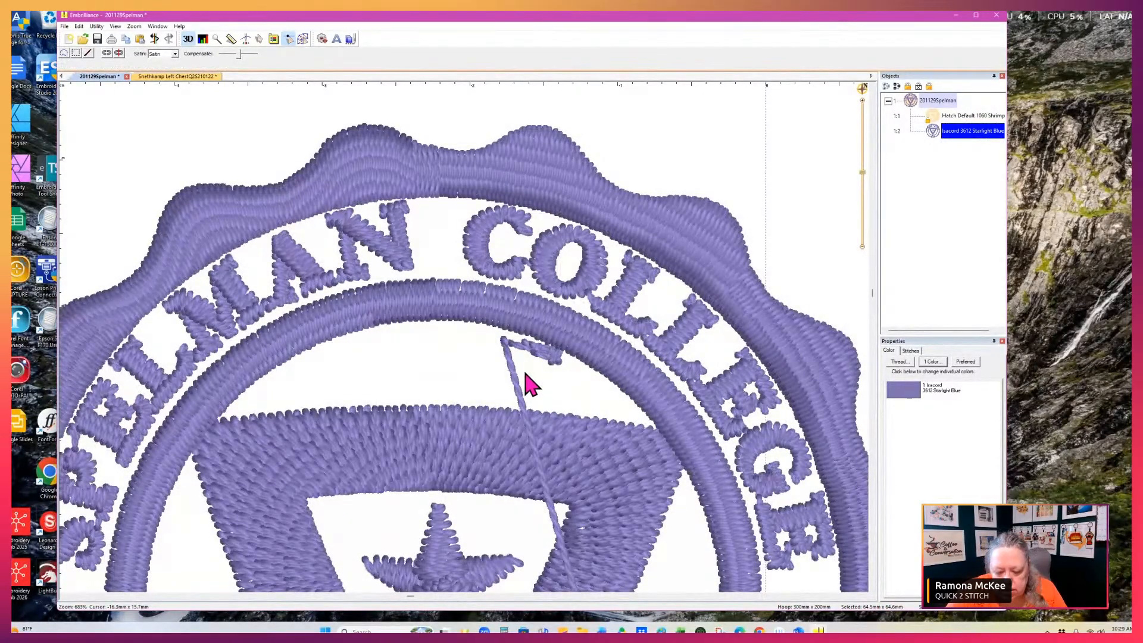
key("Delete")
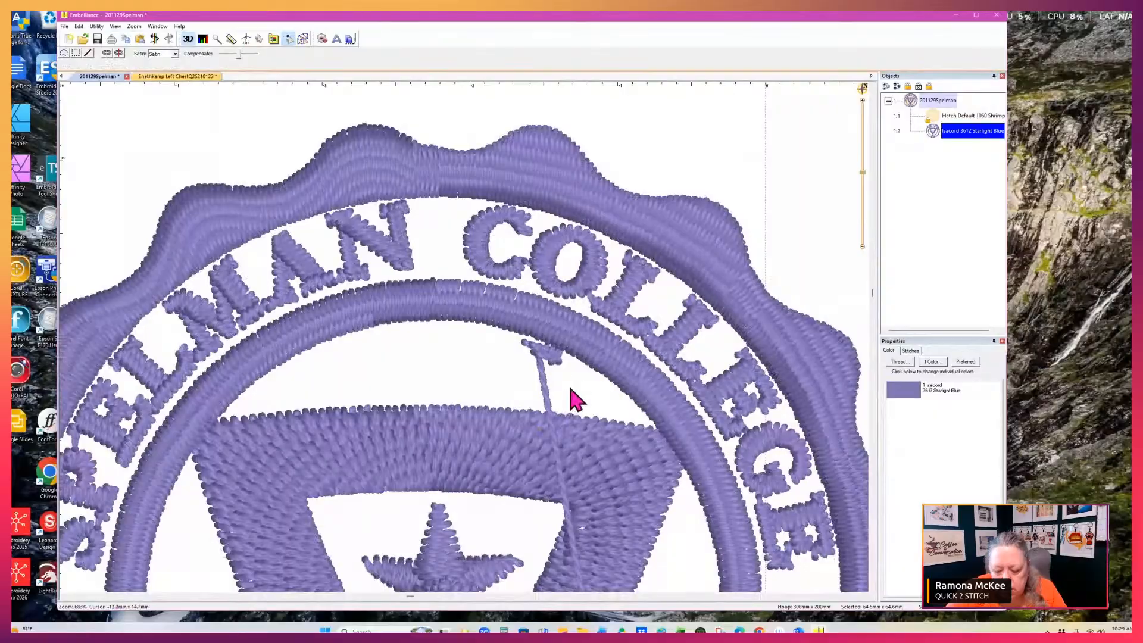
left_click_drag(560, 352, 501, 392)
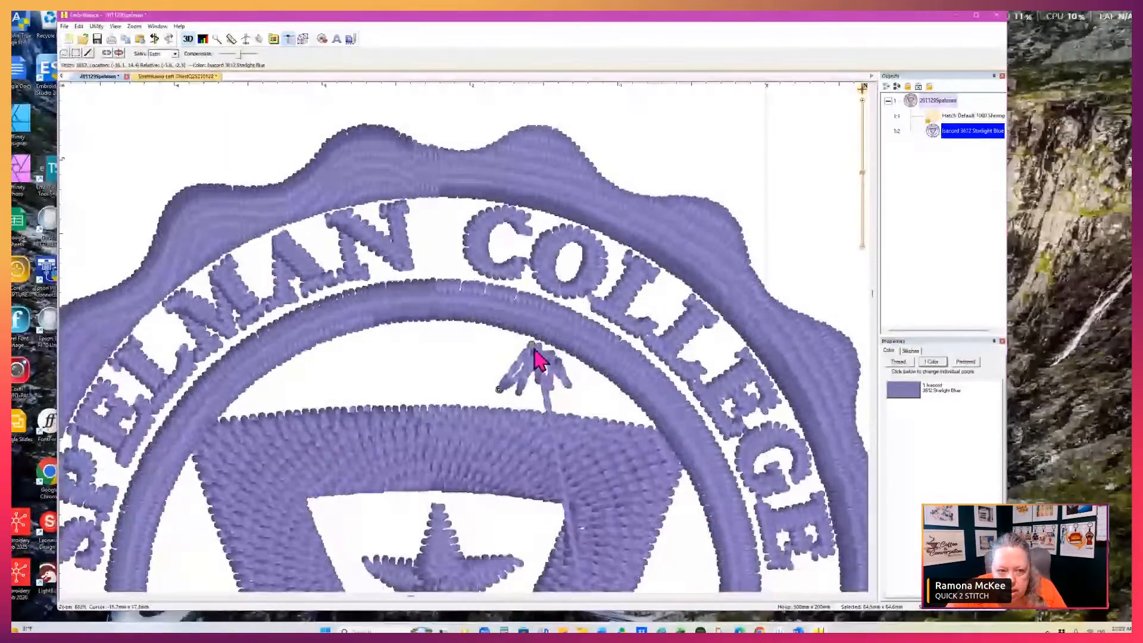
left_click_drag(536, 356, 499, 382)
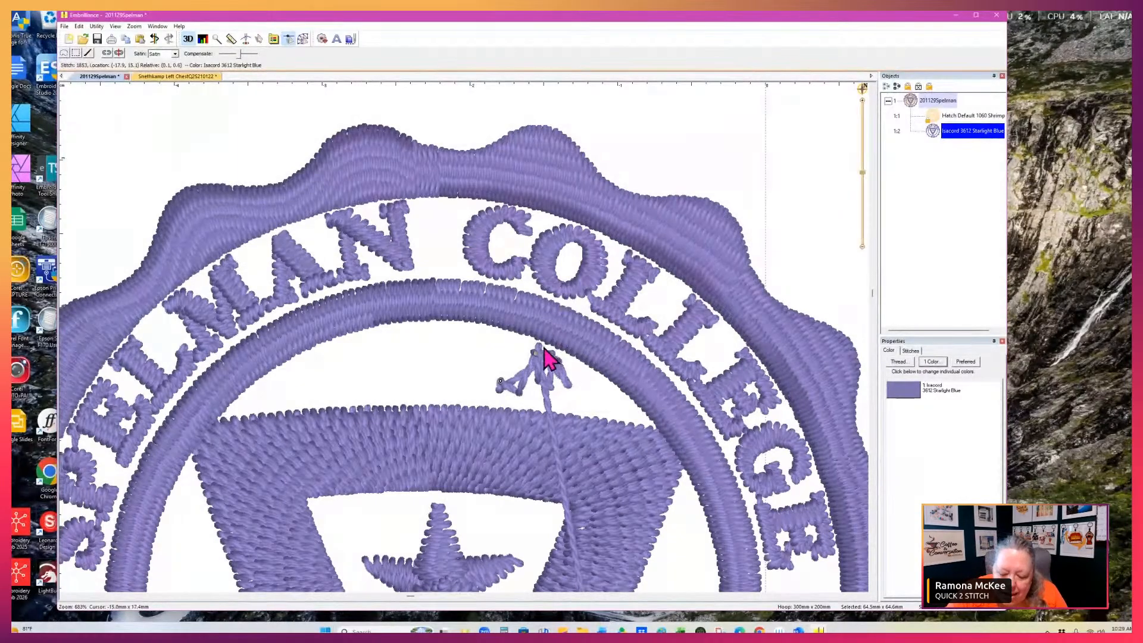
left_click_drag(539, 348, 511, 380)
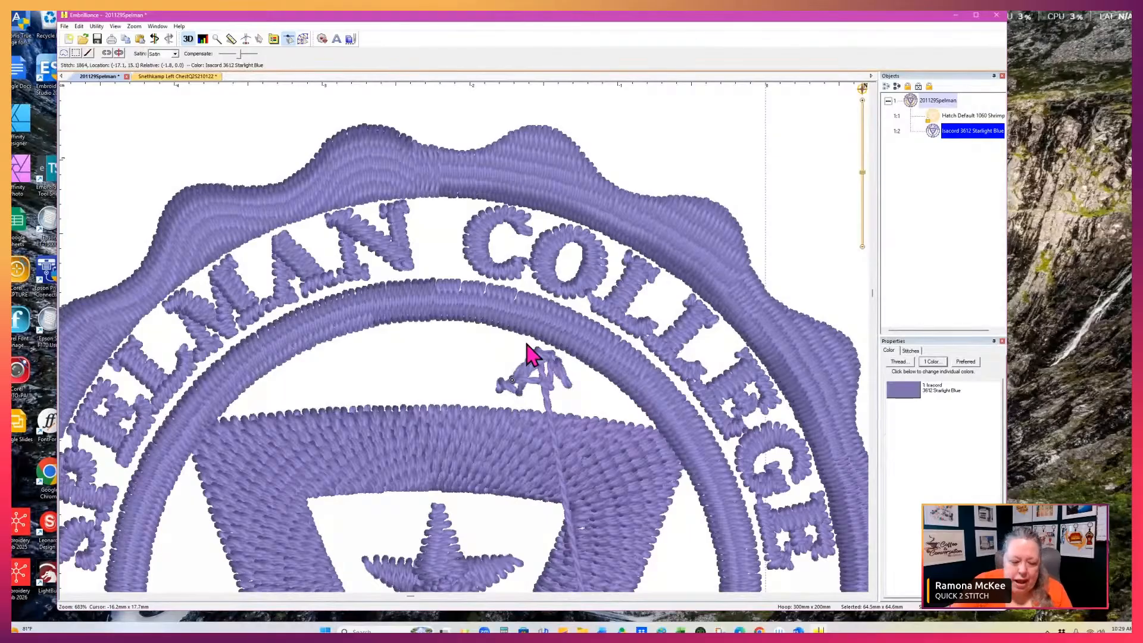
Lasso and delete the last leftover lettering stitches above the triangle's upper edge
left_click(64, 53)
mouse_move(583, 386)
left_mouse_down()
mouse_move(555, 354)
mouse_move(518, 350)
mouse_move(485, 377)
mouse_move(506, 401)
mouse_move(601, 408)
left_mouse_up()
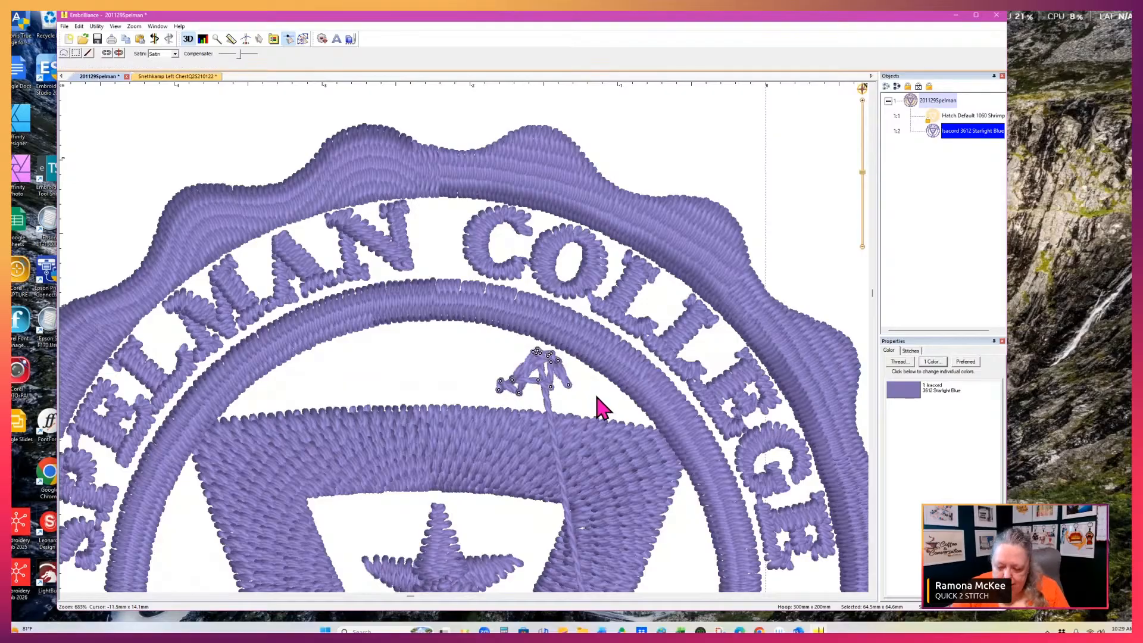
key("Delete")
Add an ABC lettering object in the PA Block Small font and place it centred below the seal's 1881
mouse_move(862, 172)
left_mouse_down()
mouse_move(880, 173)
mouse_move(863, 180)
mouse_move(862, 213)
left_mouse_up()
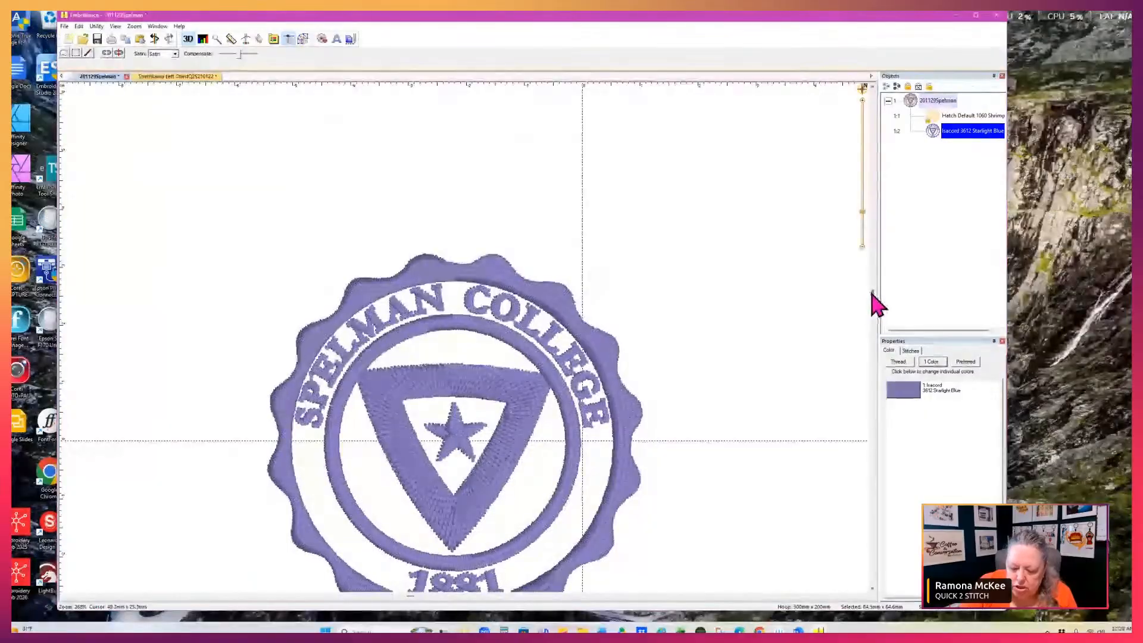
left_click_drag(872, 301, 880, 351)
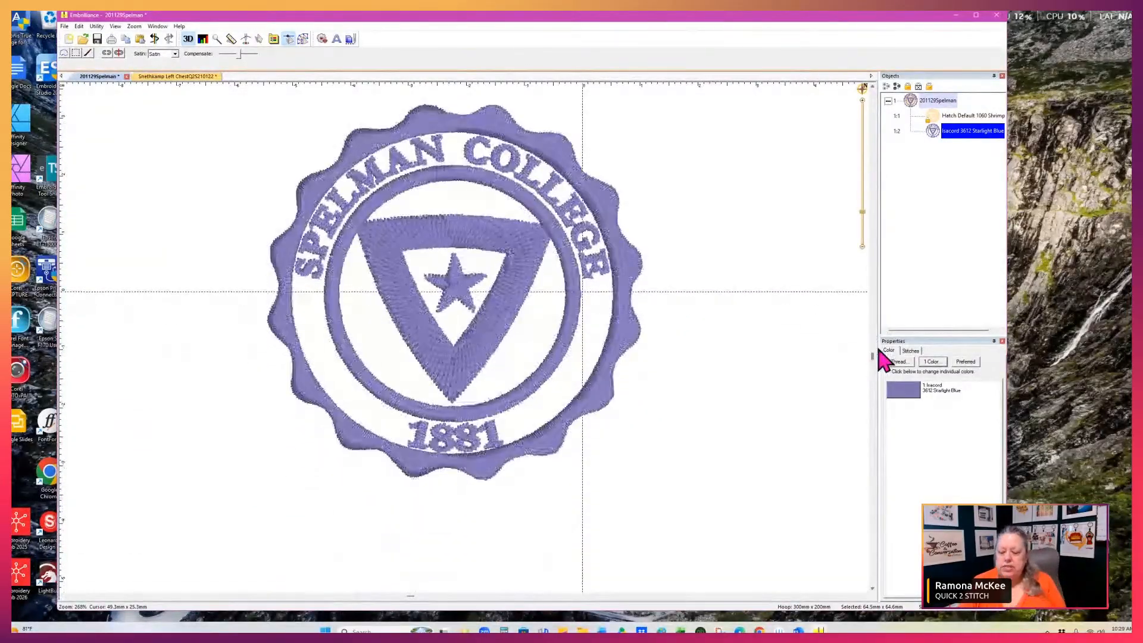
left_click(338, 43)
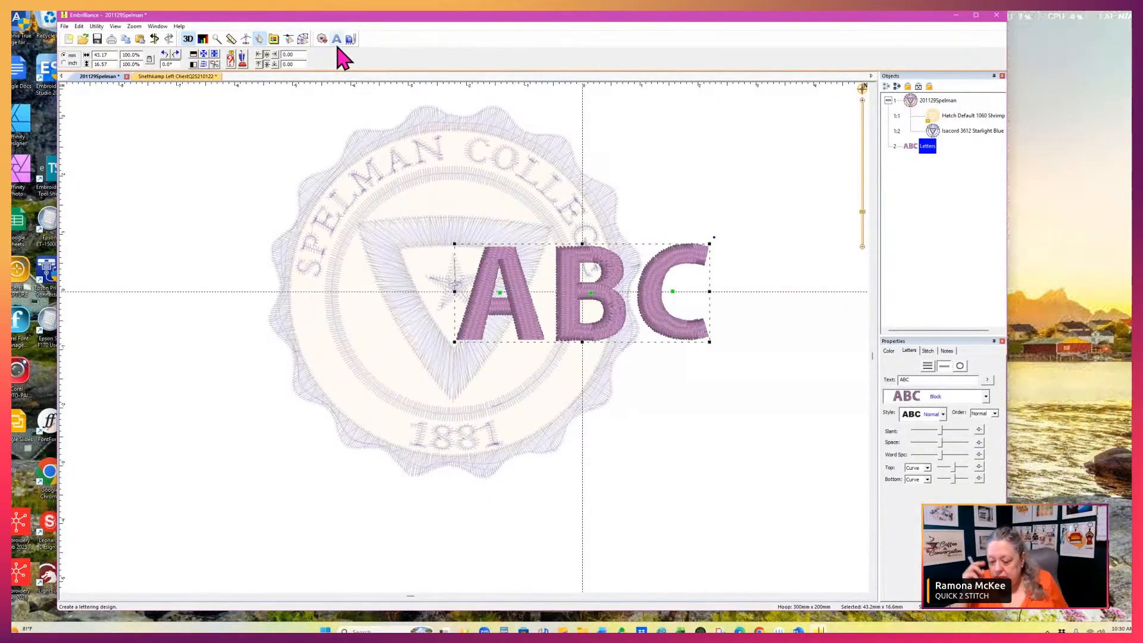
left_click(985, 398)
scroll(986, 399, "down", 1)
left_click_drag(1000, 183, 995, 258)
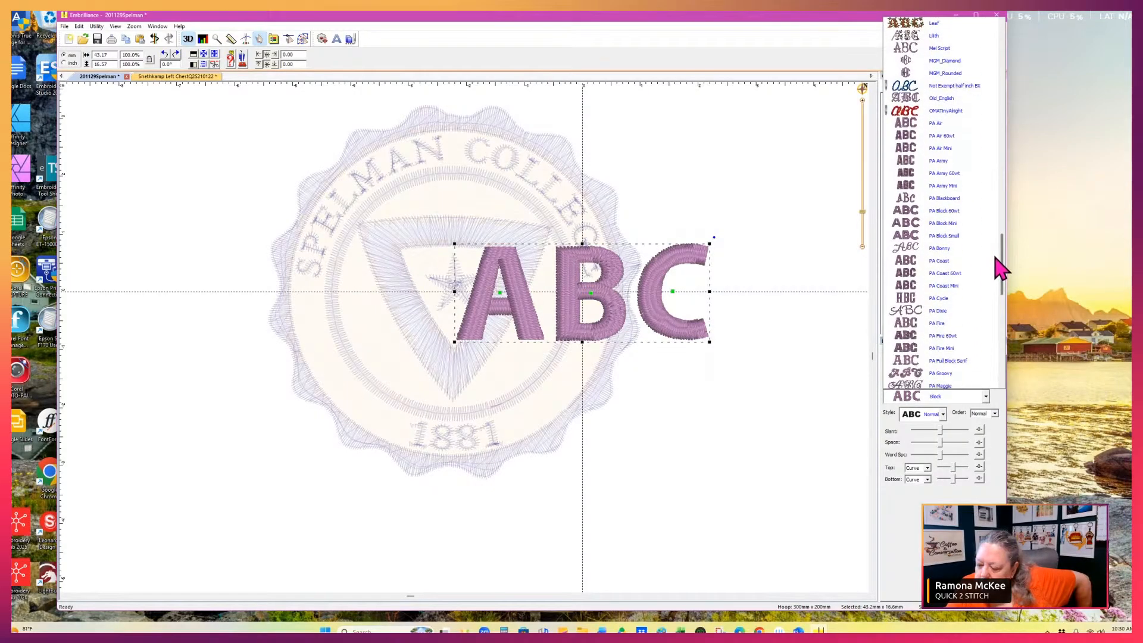
left_click(944, 236)
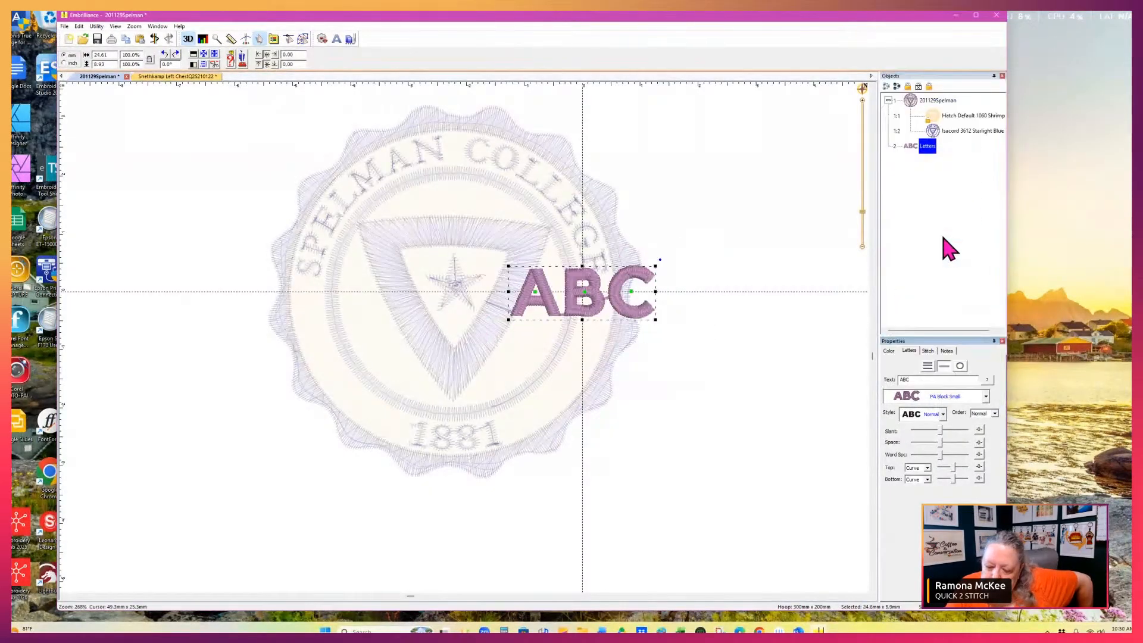
left_click_drag(645, 309, 494, 543)
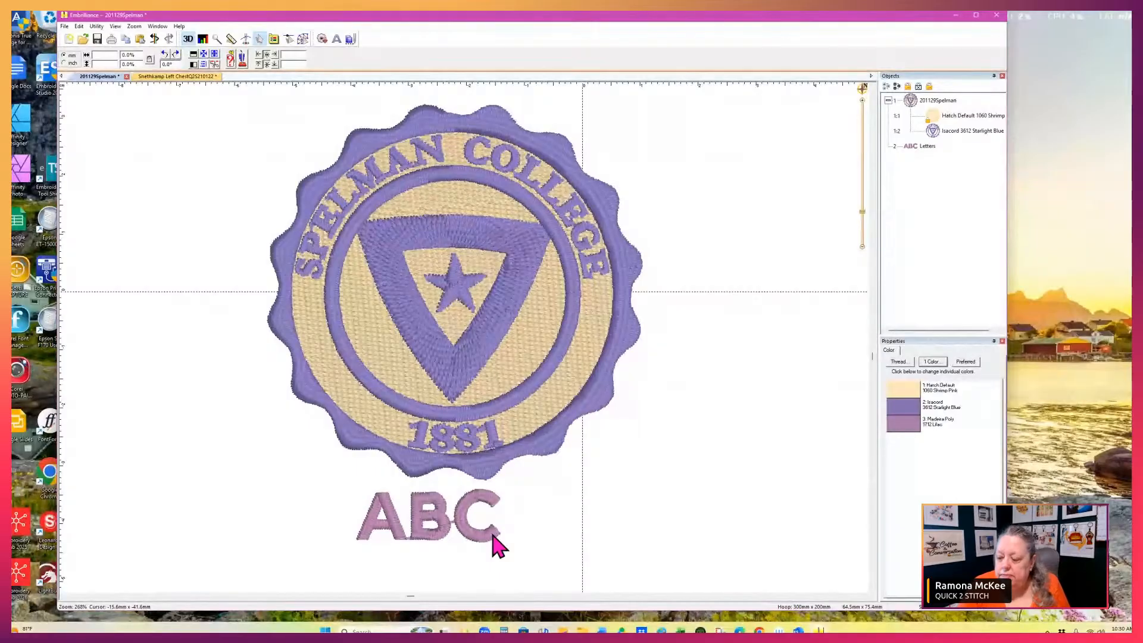
left_click_drag(863, 213, 863, 221)
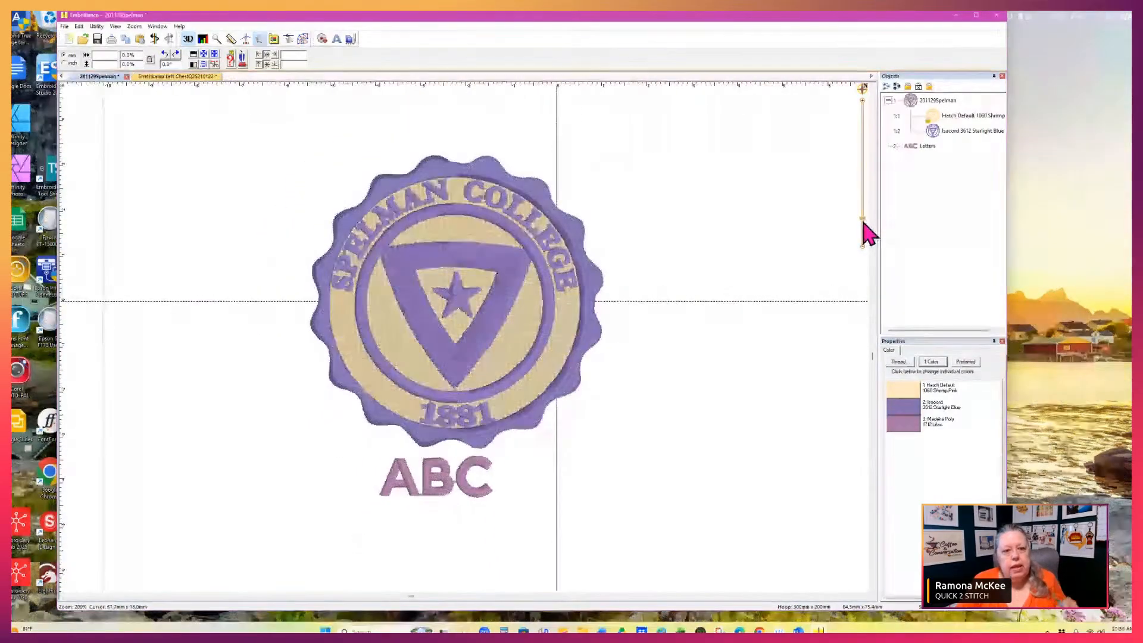